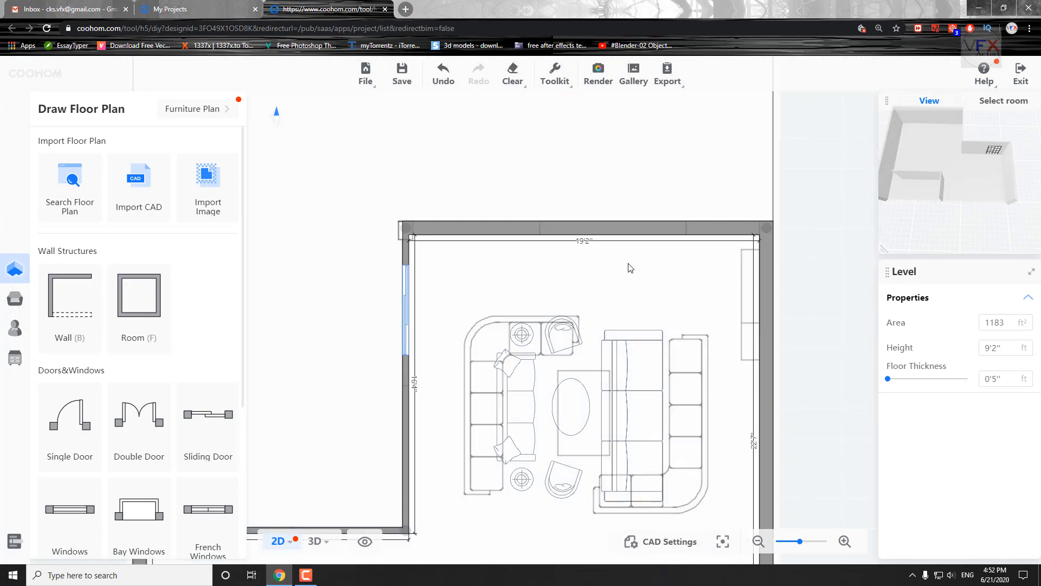
pyautogui.scroll(-3, 207, 450)
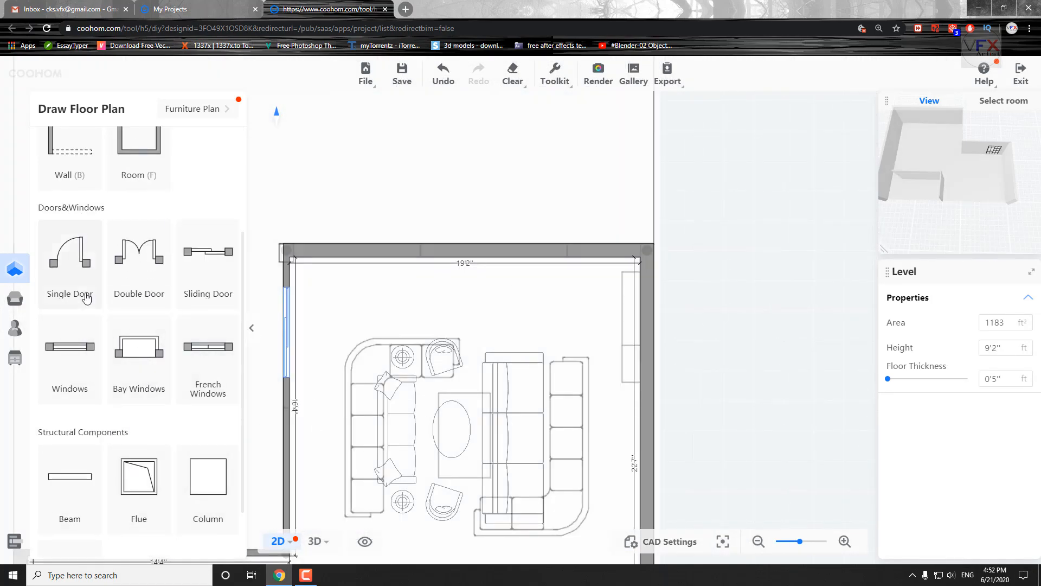
# Place a single door in the outer wall just above the enclosed room and widen it to about 3'6''.
pyautogui.click(561, 342)
pyautogui.scroll(5, 561, 342)
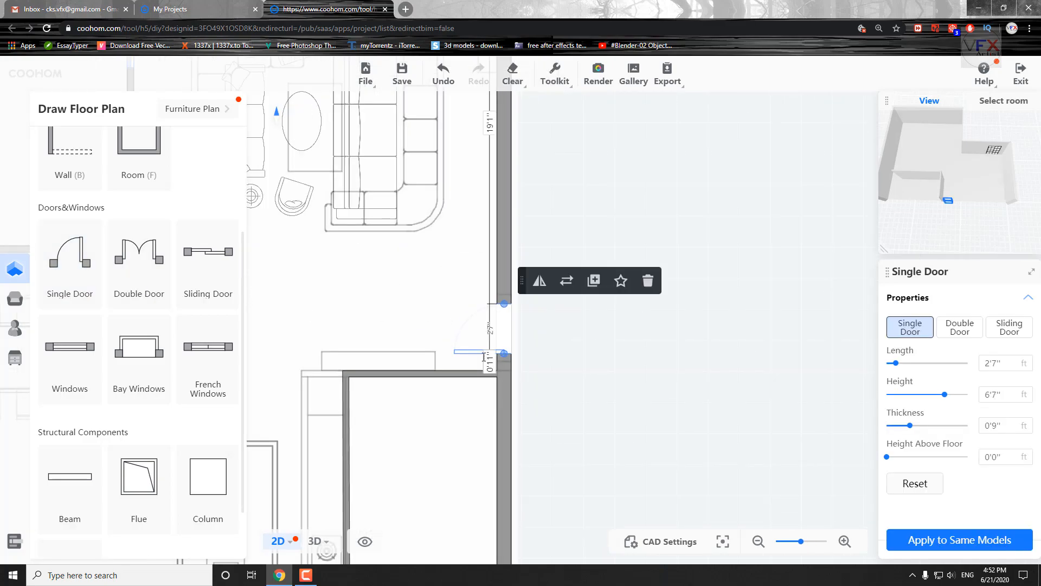
pyautogui.scroll(-3, 500, 375)
pyautogui.moveTo(332, 433); pyautogui.dragTo(431, 422)
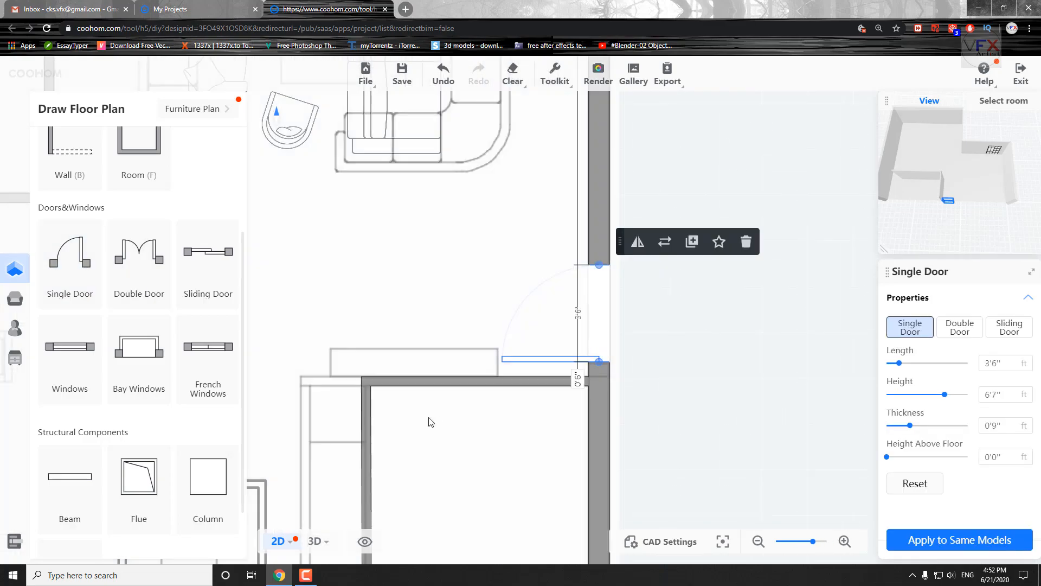
# Add a sliding door about 8'2'' long to the upper wall of the living area.
pyautogui.scroll(-3, 428, 249)
pyautogui.moveTo(429, 249); pyautogui.dragTo(502, 405)
pyautogui.moveTo(445, 111); pyautogui.dragTo(535, 311)
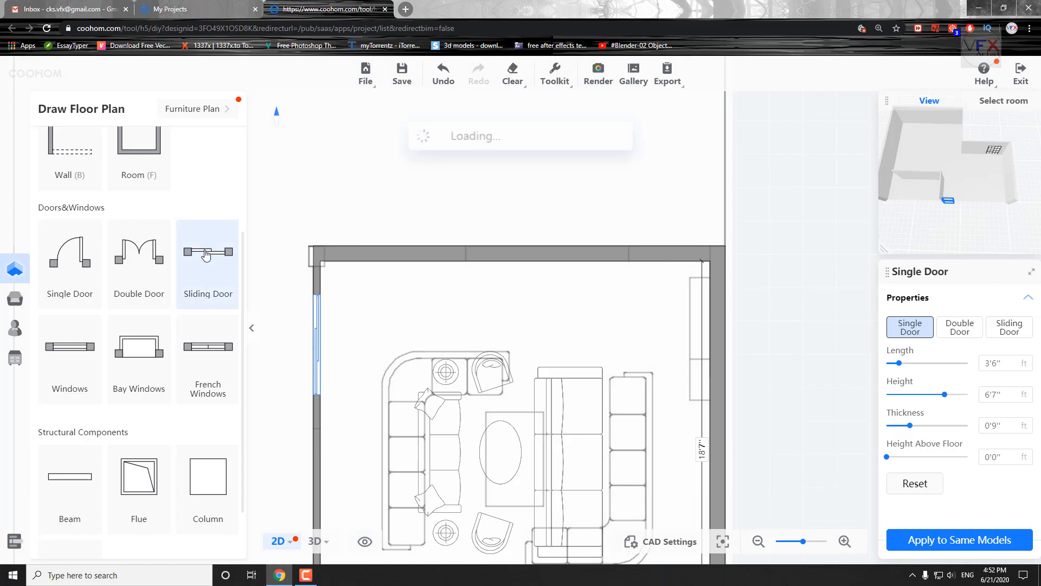
pyautogui.moveTo(619, 252); pyautogui.dragTo(633, 253)
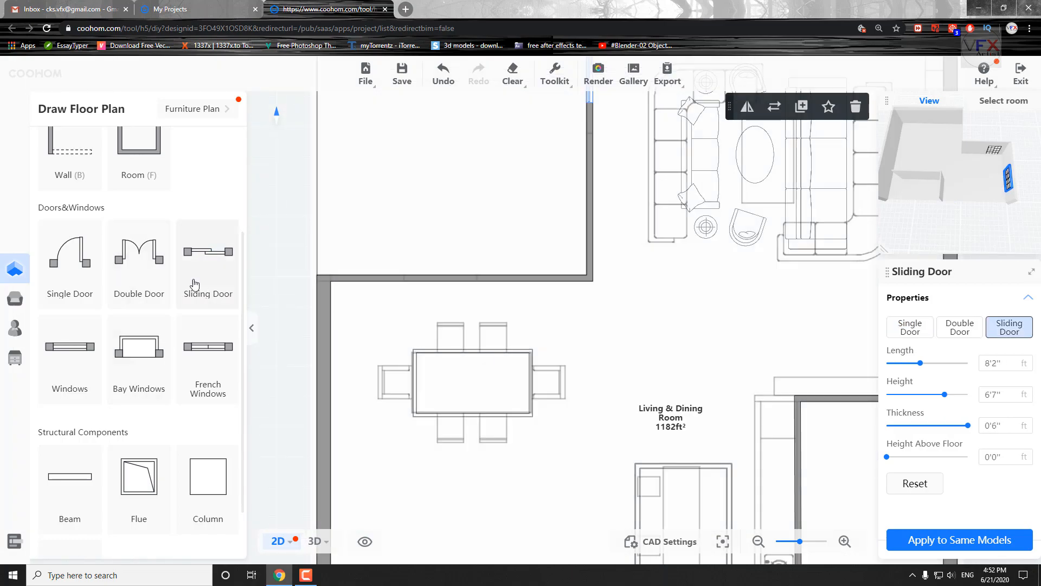
# Fit a sliding door about 6'0'' long in the wall above the dining table and open the Furniture Plan.
pyautogui.scroll(3, 447, 293)
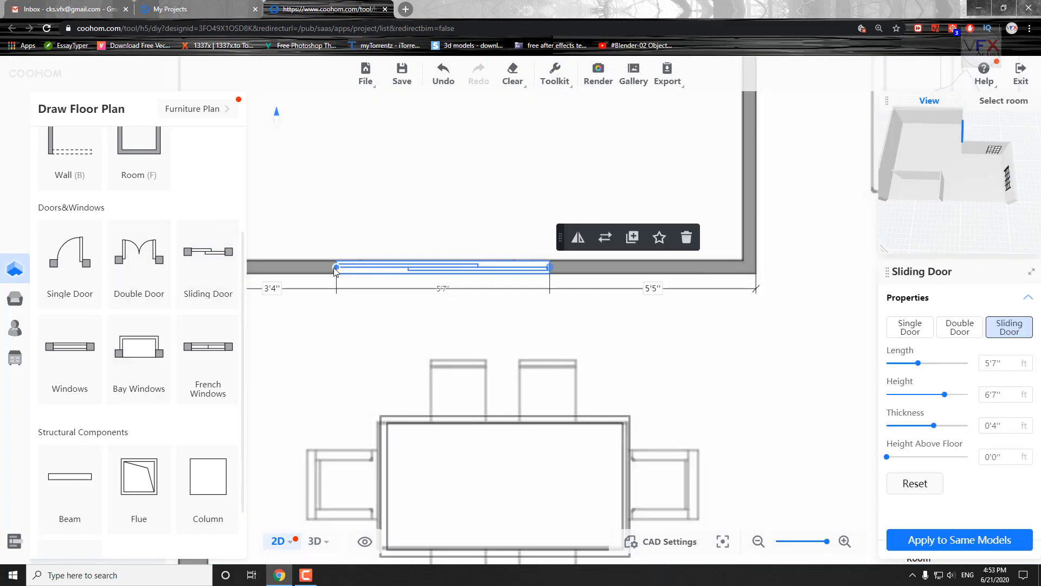
pyautogui.scroll(-3, 439, 296)
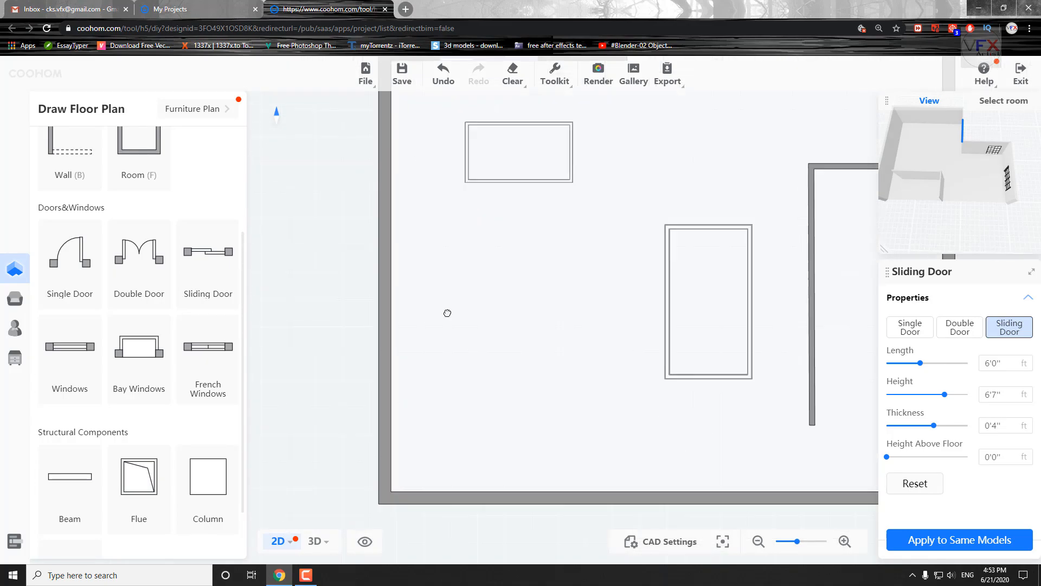
pyautogui.moveTo(448, 313); pyautogui.dragTo(335, 261)
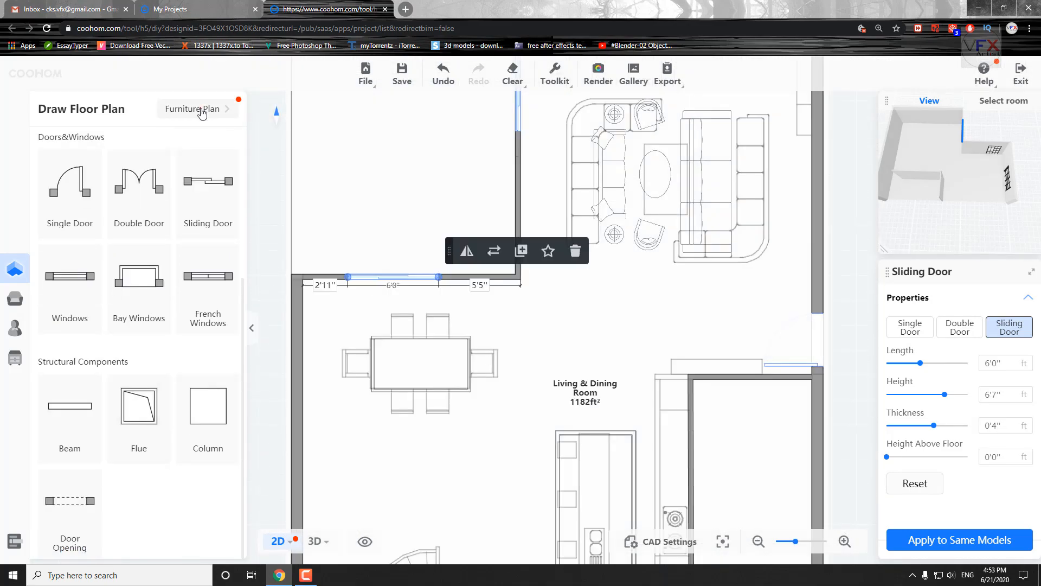
pyautogui.click(202, 108)
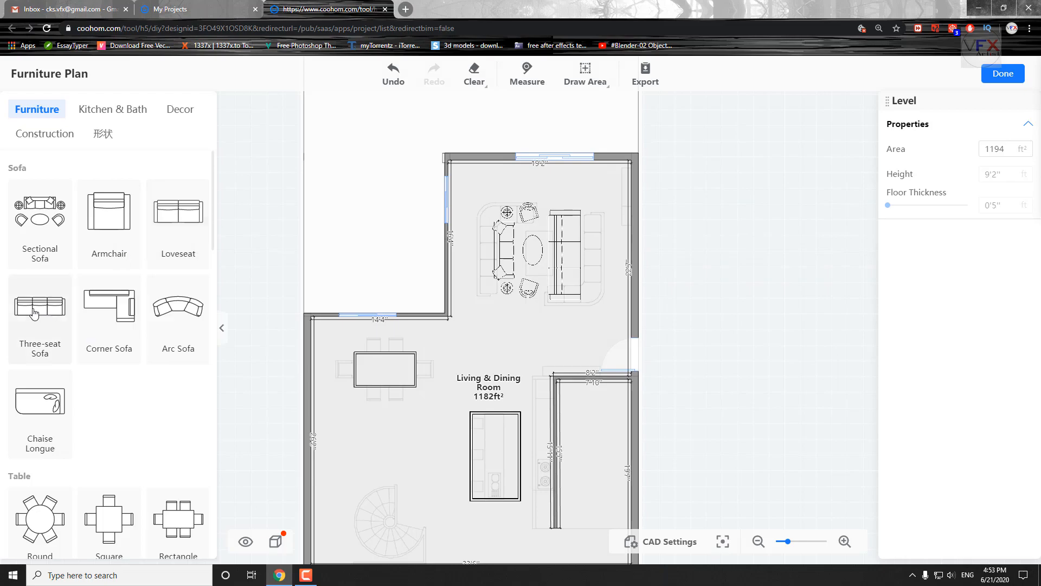
# Turn the three-seat sofa to face the sectional sofa set and shift it over the traced sofa outline.
pyautogui.click(42, 324)
pyautogui.click(528, 249)
pyautogui.scroll(6, 572, 226)
pyautogui.moveTo(434, 358); pyautogui.dragTo(530, 310)
pyautogui.moveTo(475, 274); pyautogui.dragTo(689, 336)
pyautogui.click(832, 205)
pyautogui.moveTo(546, 268); pyautogui.dragTo(601, 275)
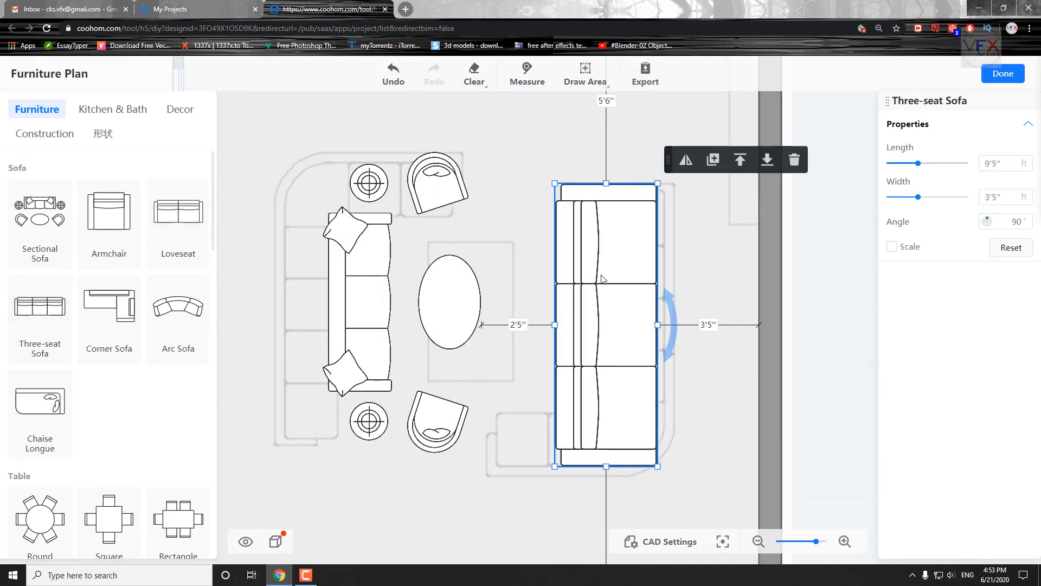
pyautogui.moveTo(617, 342); pyautogui.dragTo(535, 324)
pyautogui.moveTo(621, 286); pyautogui.dragTo(646, 285)
# Move the sectional sofa set away from the three-seat sofa and enlarge it to about 11'2'' by 5'11''.
pyautogui.click(360, 308)
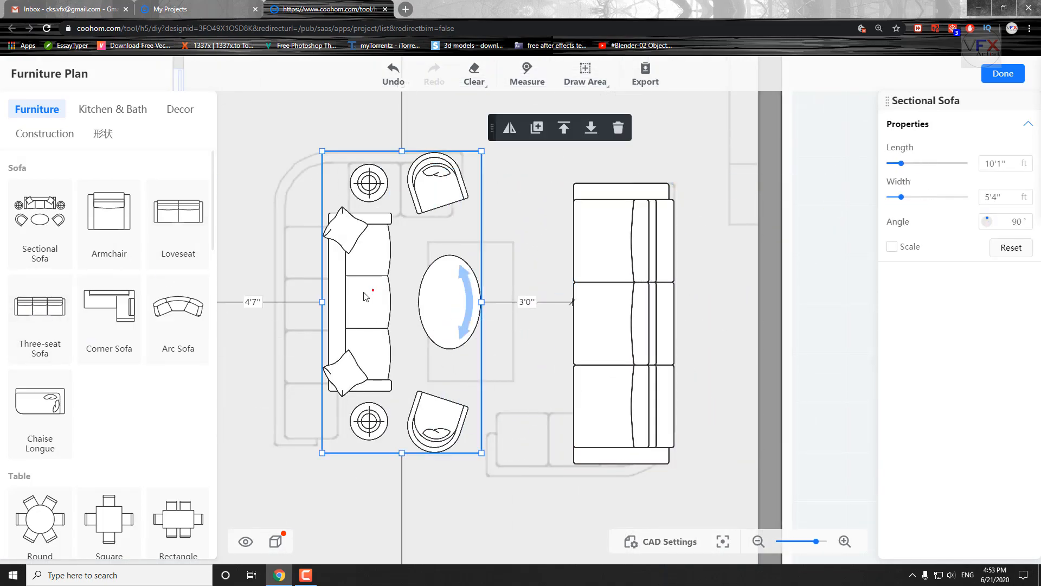
pyautogui.moveTo(367, 287); pyautogui.dragTo(317, 288)
pyautogui.moveTo(432, 152); pyautogui.dragTo(449, 119)
pyautogui.moveTo(314, 211); pyautogui.dragTo(307, 225)
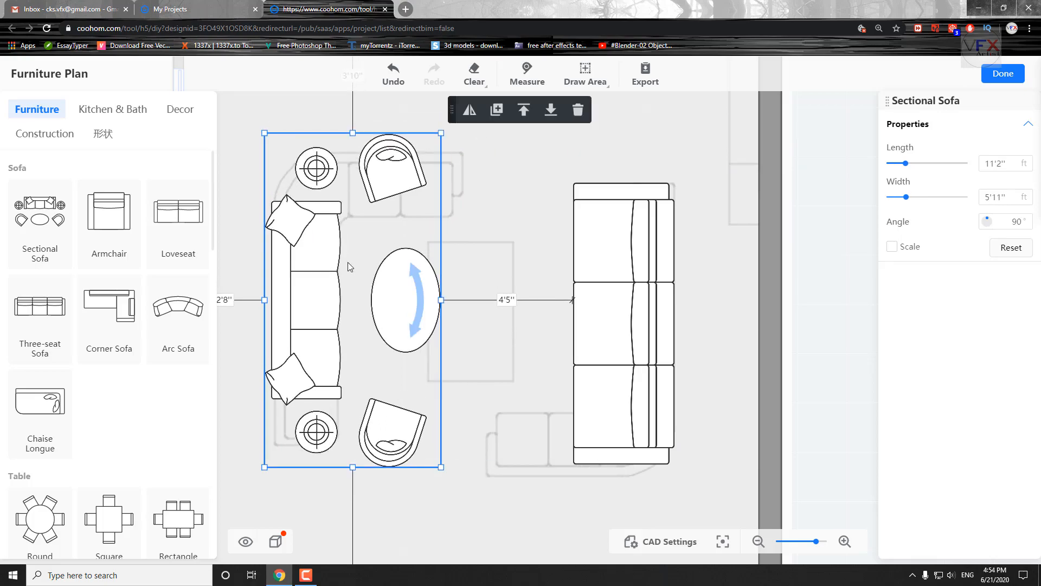
# Delete the three-seat sofa facing the sectional sofa set.
pyautogui.click(639, 323)
pyautogui.click(811, 158)
# Try placing and rotating a corner sofa opposite the sectional set, and delete it.
pyautogui.click(109, 320)
pyautogui.click(604, 296)
pyautogui.moveTo(663, 290); pyautogui.dragTo(380, 296)
pyautogui.moveTo(663, 329); pyautogui.dragTo(638, 360)
pyautogui.scroll(-2, 485, 321)
pyautogui.press('Delete')
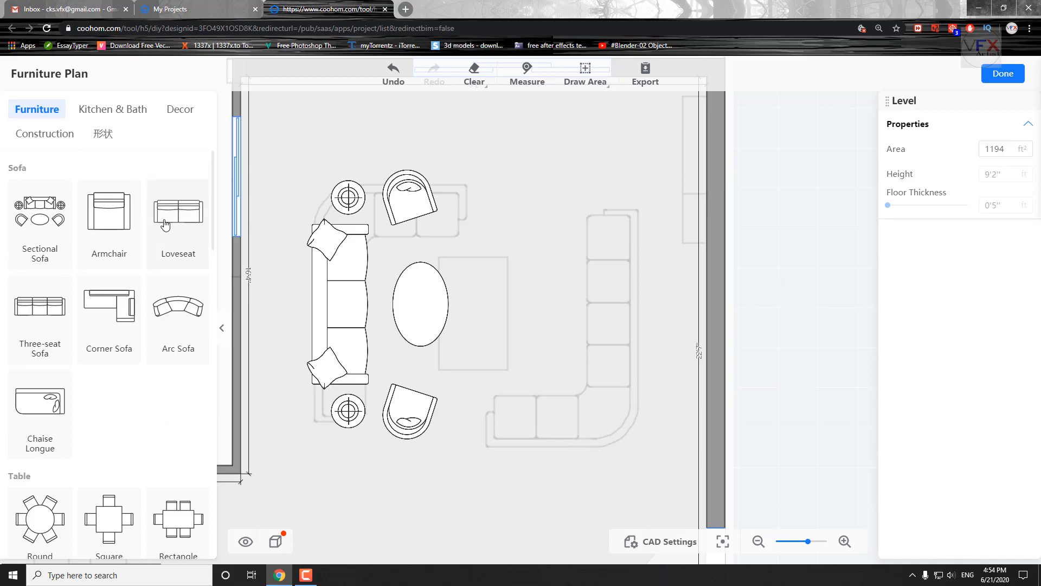
# Fit a corner sofa over the traced L-shaped outline, about 9'7'' by 5'0'' at an angle of 0°.
pyautogui.click(569, 321)
pyautogui.moveTo(568, 383); pyautogui.dragTo(460, 320)
pyautogui.moveTo(627, 338)
pyautogui.mouseDown()
pyautogui.moveTo(623, 351)
pyautogui.moveTo(613, 334)
pyautogui.mouseUp()
pyautogui.moveTo(577, 351); pyautogui.dragTo(599, 352)
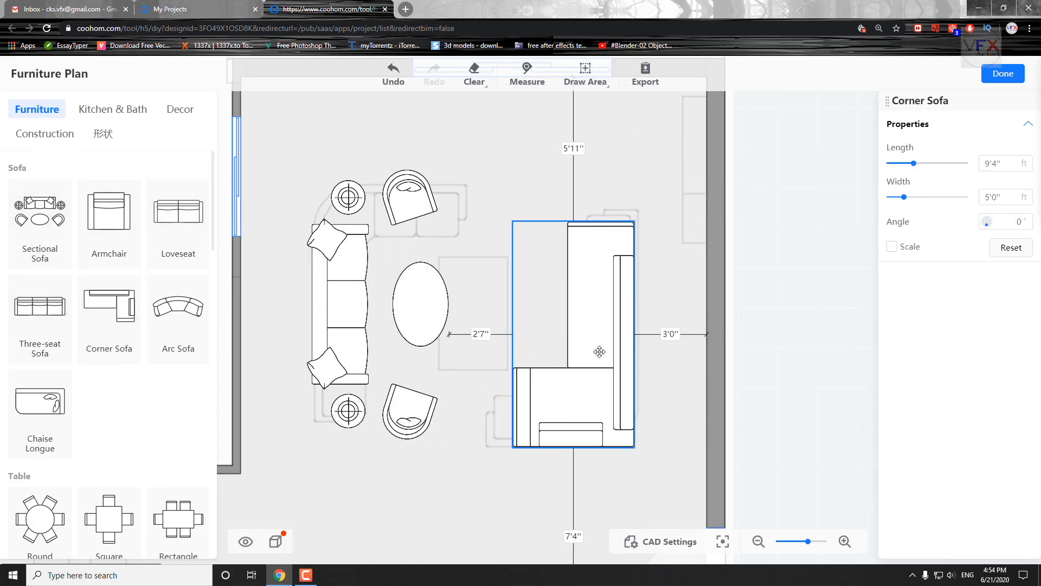
# Enlarge the sectional sofa set further and reposition it opposite the corner sofa.
pyautogui.click(423, 296)
pyautogui.moveTo(449, 439); pyautogui.dragTo(498, 486)
pyautogui.moveTo(378, 315); pyautogui.dragTo(382, 290)
pyautogui.scroll(-5, 383, 291)
pyautogui.moveTo(482, 440); pyautogui.dragTo(442, 386)
pyautogui.scroll(-5, 87, 354)
pyautogui.scroll(-1, 334, 500)
pyautogui.moveTo(334, 500); pyautogui.dragTo(378, 268)
pyautogui.moveTo(549, 368); pyautogui.dragTo(560, 329)
pyautogui.click(645, 331)
pyautogui.scroll(-6, 112, 454)
# Place an I-shaped kitchen cabinet at -90° against the outside of the enclosed room's long wall.
pyautogui.click(112, 109)
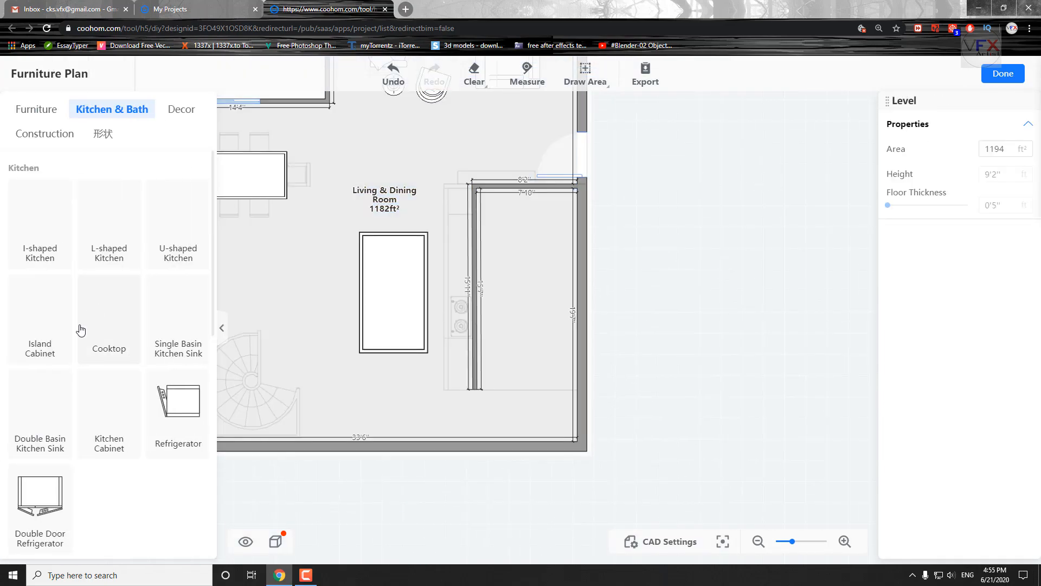
pyautogui.click(45, 214)
pyautogui.click(450, 292)
pyautogui.scroll(5, 450, 293)
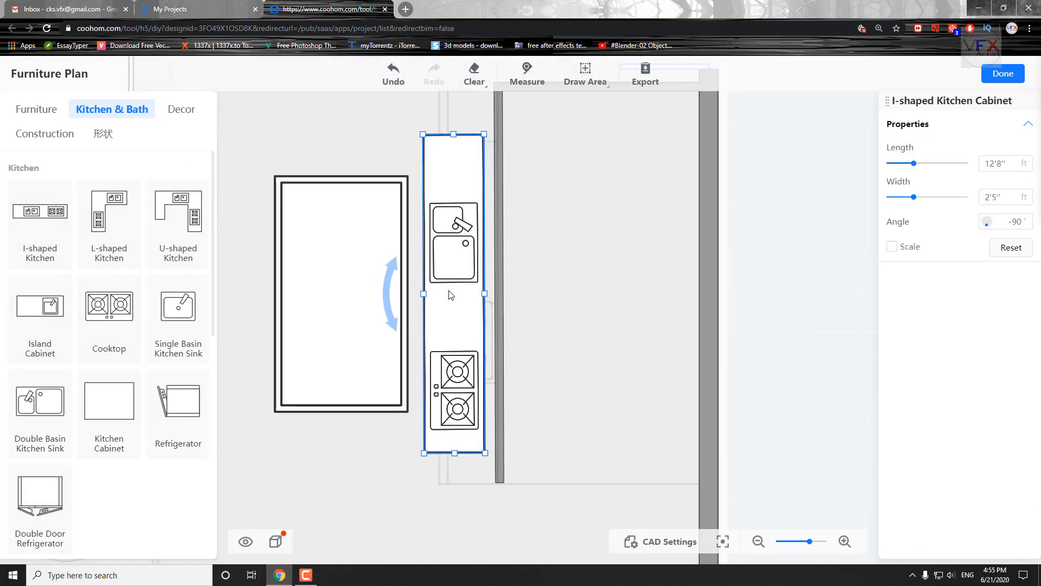
pyautogui.moveTo(565, 304); pyautogui.dragTo(590, 354)
pyautogui.moveTo(481, 182); pyautogui.dragTo(487, 173)
pyautogui.moveTo(474, 237); pyautogui.dragTo(484, 244)
# Adjust the ends of the I-shaped kitchen cabinet along the wall to a length of about 13'3''.
pyautogui.moveTo(597, 379); pyautogui.dragTo(603, 263)
pyautogui.moveTo(502, 382); pyautogui.dragTo(503, 401)
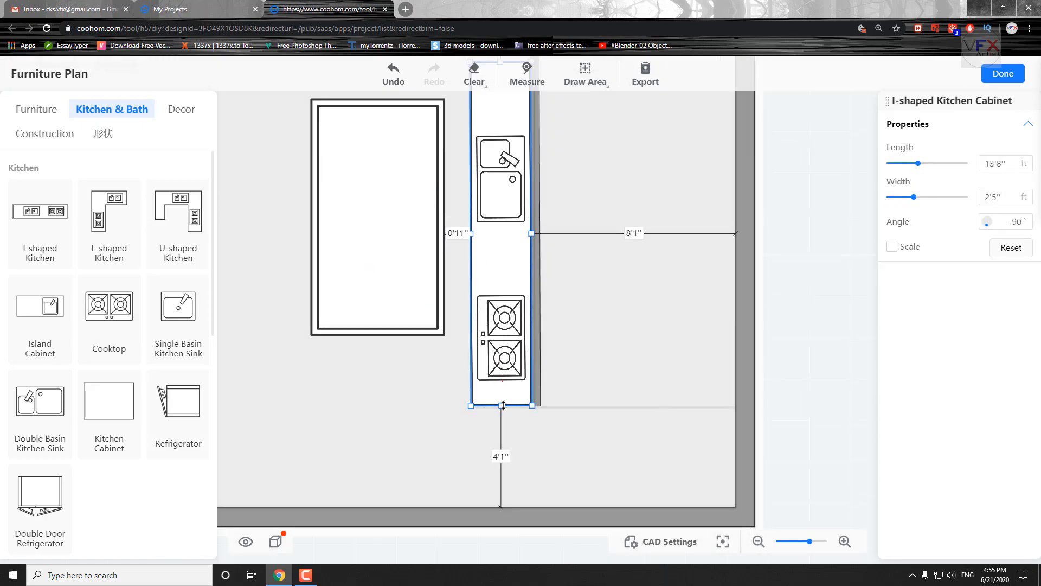
pyautogui.scroll(1, 509, 232)
pyautogui.moveTo(509, 232); pyautogui.dragTo(511, 154)
pyautogui.moveTo(600, 198); pyautogui.dragTo(607, 274)
pyautogui.scroll(-2, 606, 273)
pyautogui.moveTo(524, 150); pyautogui.dragTo(526, 157)
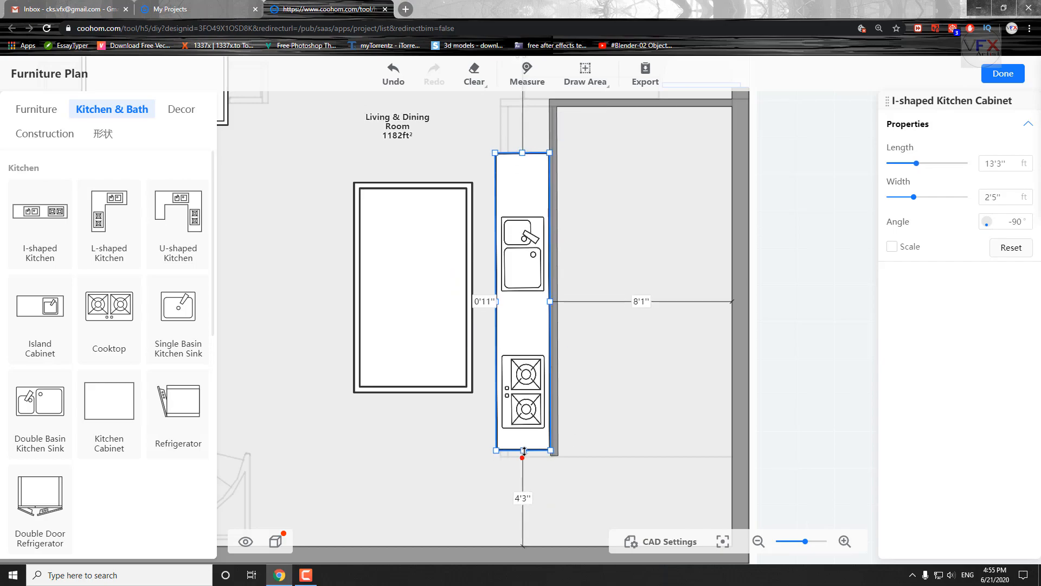
# Delete the large rectangular table covering the traced kitchen island.
pyautogui.scroll(-2, 352, 435)
pyautogui.moveTo(344, 436); pyautogui.dragTo(432, 416)
pyautogui.scroll(-9, 168, 450)
pyautogui.moveTo(365, 456); pyautogui.dragTo(531, 459)
pyautogui.moveTo(490, 342); pyautogui.dragTo(356, 344)
pyautogui.scroll(4, 532, 376)
pyautogui.scroll(-5, 781, 358)
pyautogui.click(428, 409)
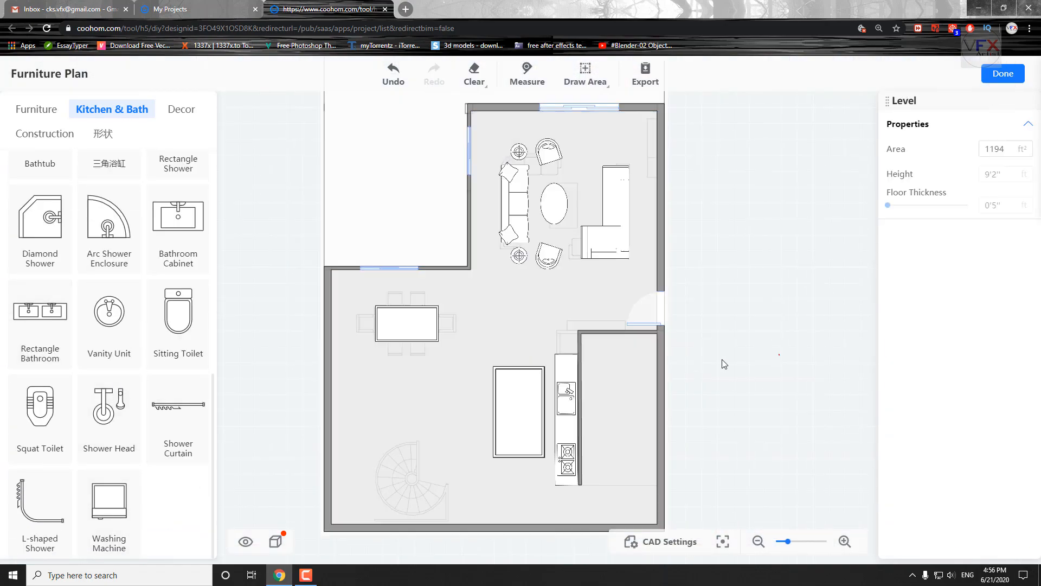
pyautogui.press('Delete')
# Place an island cabinet on the traced kitchen island, rotate it to 90°, narrow it to about 2'1'' and lengthen it to match.
pyautogui.scroll(3, 413, 447)
pyautogui.scroll(9, 98, 455)
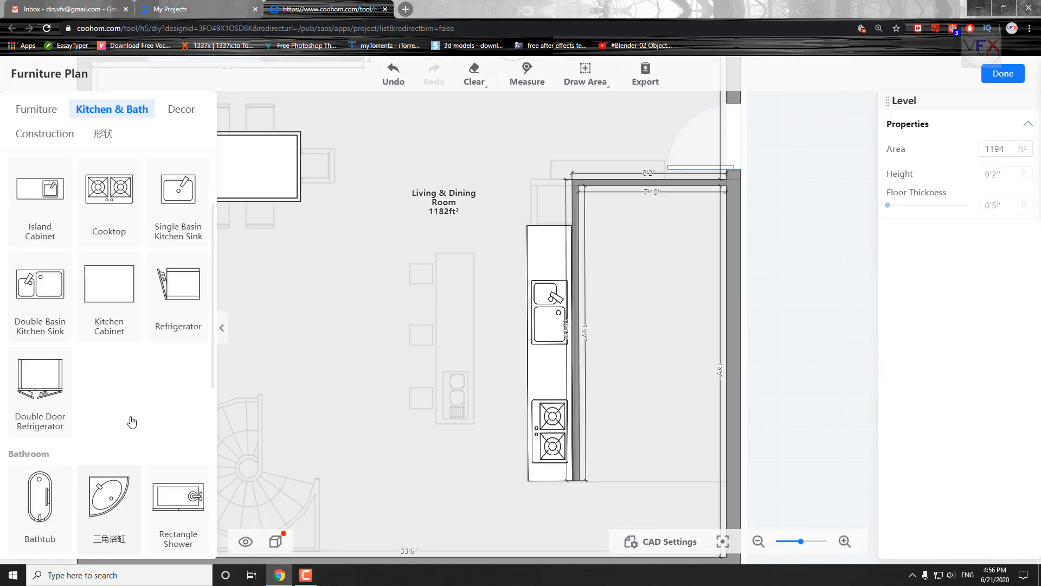
pyautogui.moveTo(58, 324); pyautogui.dragTo(402, 333)
pyautogui.scroll(4, 470, 376)
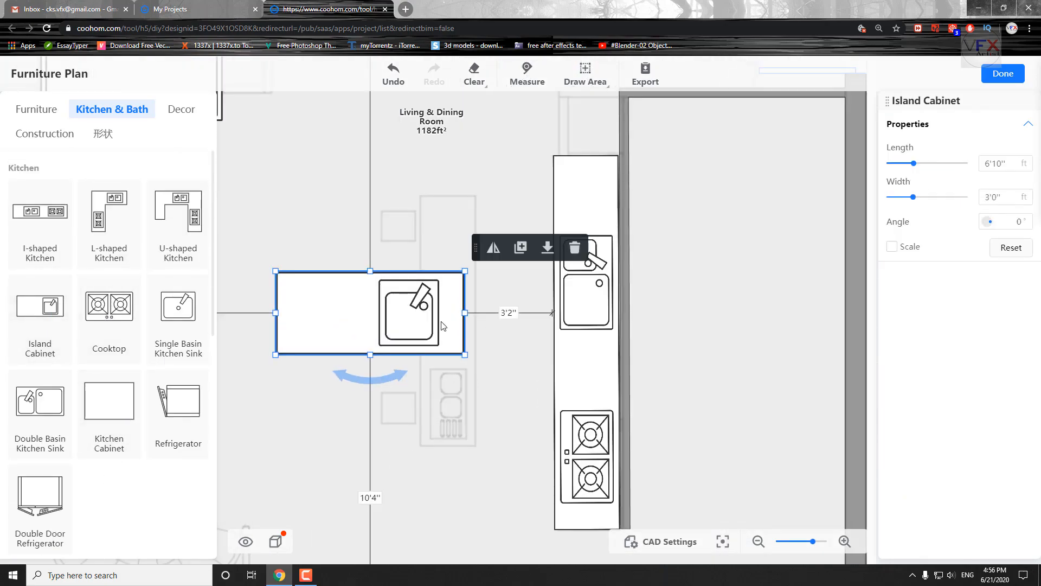
pyautogui.moveTo(400, 384); pyautogui.dragTo(499, 342)
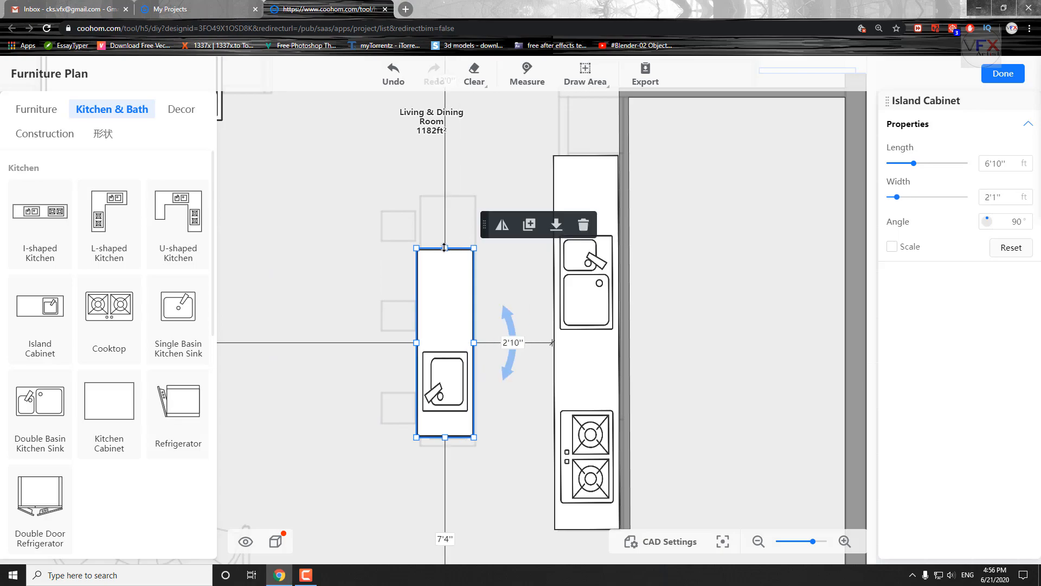
pyautogui.scroll(2, 442, 350)
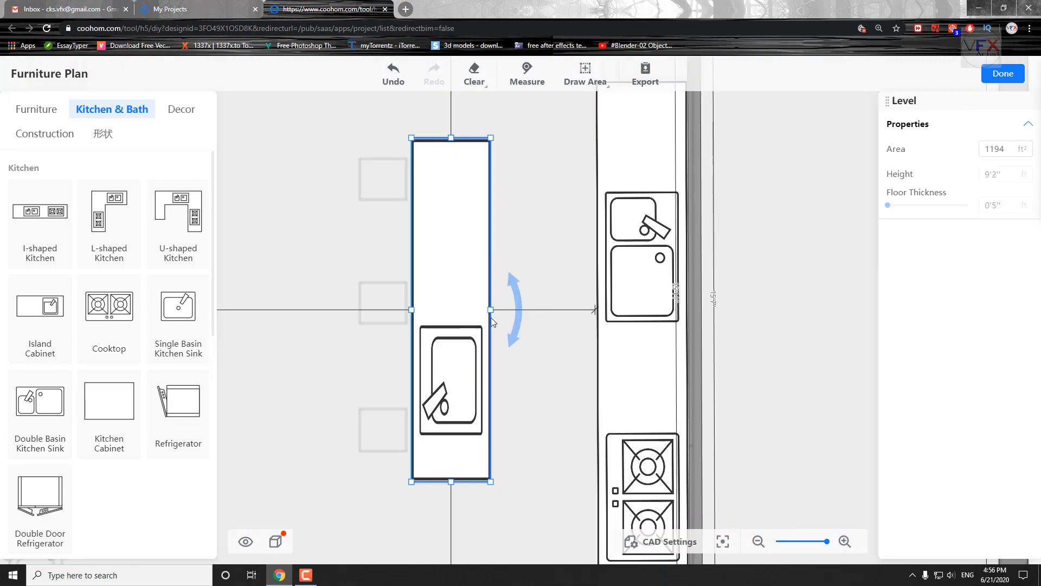
pyautogui.click(330, 310)
# Look over the floor plan and browse the furniture library for items matching the remaining traced outlines.
pyautogui.scroll(-6, 330, 320)
pyautogui.moveTo(331, 300); pyautogui.dragTo(608, 404)
pyautogui.scroll(4, 467, 253)
pyautogui.scroll(-3, 461, 250)
pyautogui.moveTo(388, 187); pyautogui.dragTo(327, 358)
pyautogui.scroll(-3, 369, 396)
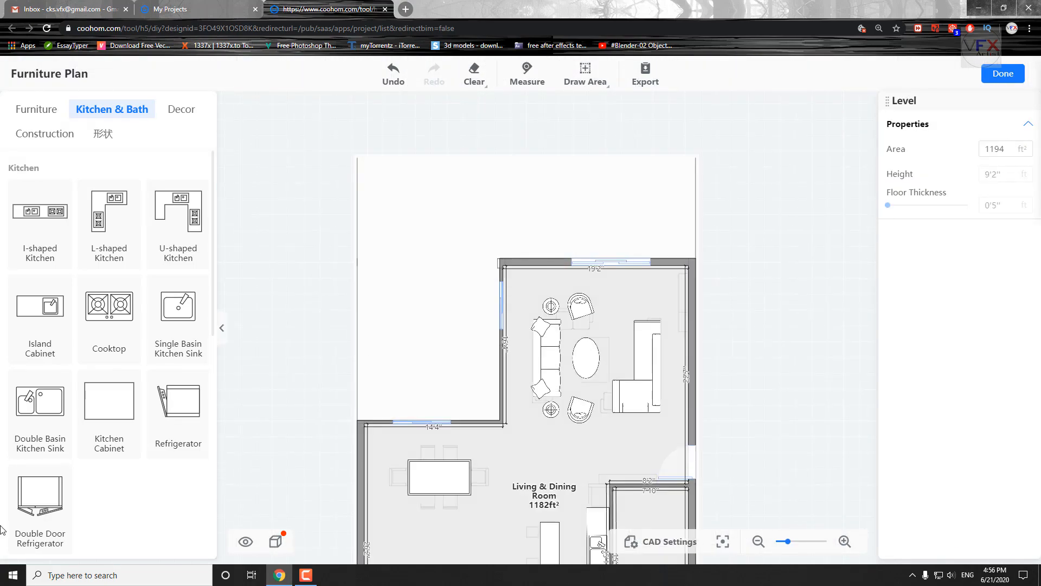
pyautogui.scroll(-5, 74, 510)
pyautogui.click(38, 109)
pyautogui.scroll(3, 71, 468)
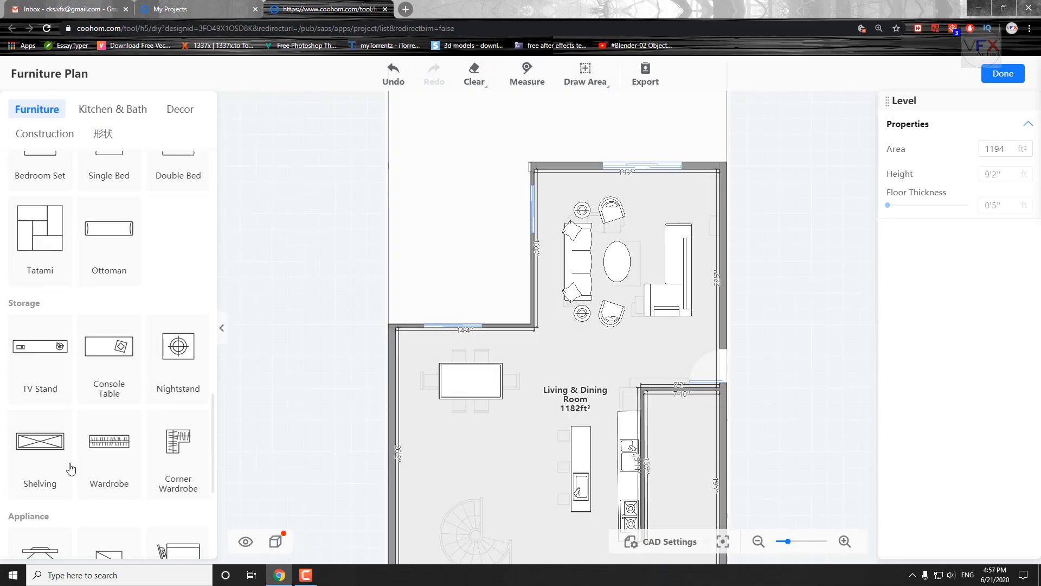
pyautogui.scroll(4, 507, 382)
pyautogui.moveTo(507, 382); pyautogui.dragTo(296, 421)
pyautogui.scroll(5, 147, 410)
pyautogui.scroll(-5, 136, 425)
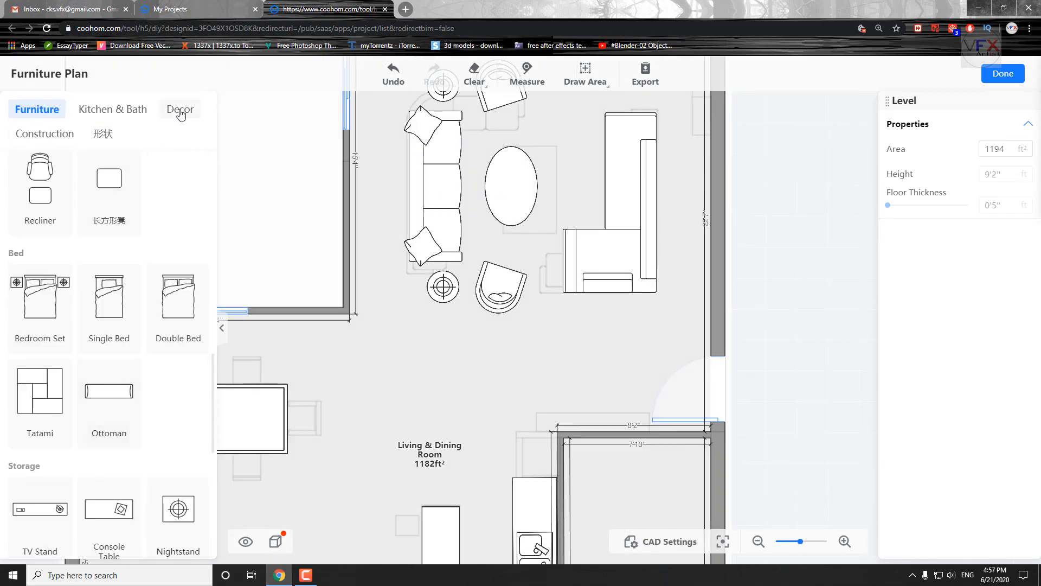
# Place a round stair over the traced spiral staircase with its angle at 180°.
pyautogui.click(112, 109)
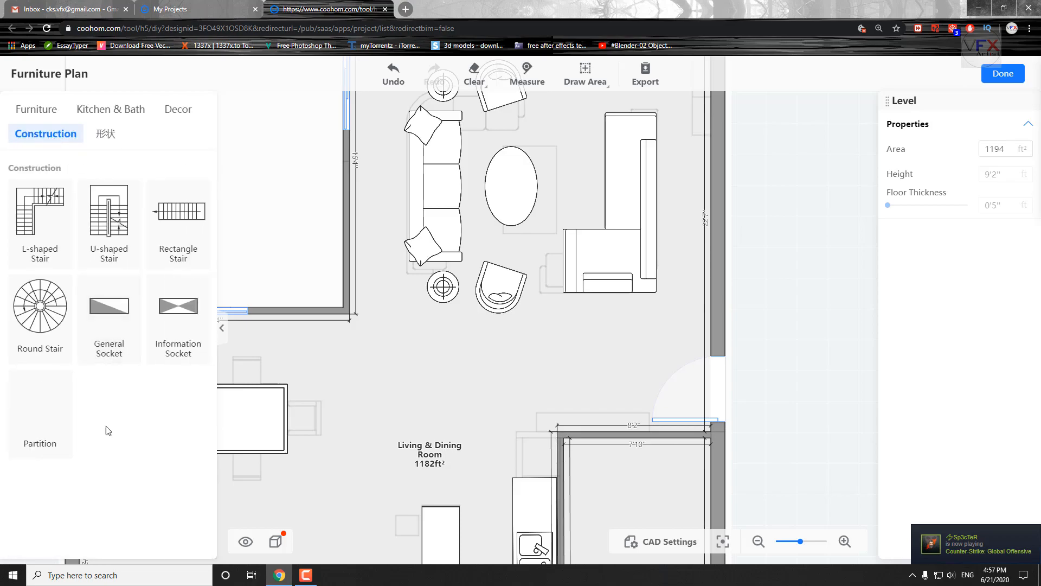
pyautogui.scroll(-2, 437, 416)
pyautogui.moveTo(437, 416); pyautogui.dragTo(574, 211)
pyautogui.moveTo(39, 320); pyautogui.dragTo(403, 451)
pyautogui.moveTo(595, 487); pyautogui.dragTo(607, 407)
pyautogui.moveTo(516, 467); pyautogui.dragTo(435, 389)
pyautogui.moveTo(390, 381); pyautogui.dragTo(444, 420)
pyautogui.scroll(5, 444, 421)
pyautogui.moveTo(546, 438); pyautogui.dragTo(461, 353)
pyautogui.moveTo(381, 274); pyautogui.dragTo(414, 331)
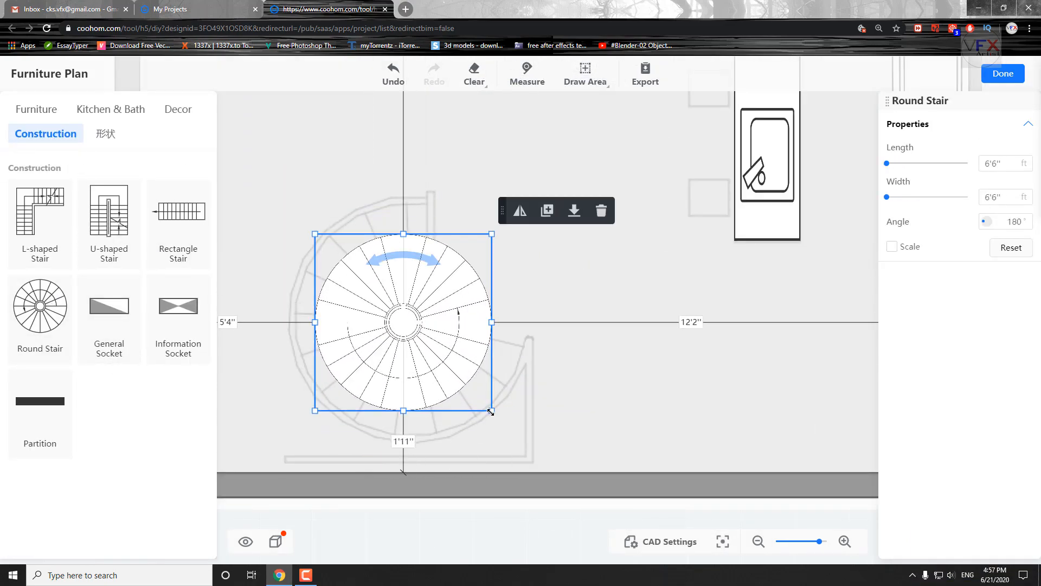
# Enlarge the round stair to about 7'6'' by 7'6'' and align it with the traced staircase.
pyautogui.moveTo(490, 412); pyautogui.dragTo(542, 464)
pyautogui.moveTo(412, 359); pyautogui.dragTo(391, 326)
pyautogui.moveTo(517, 430); pyautogui.dragTo(529, 441)
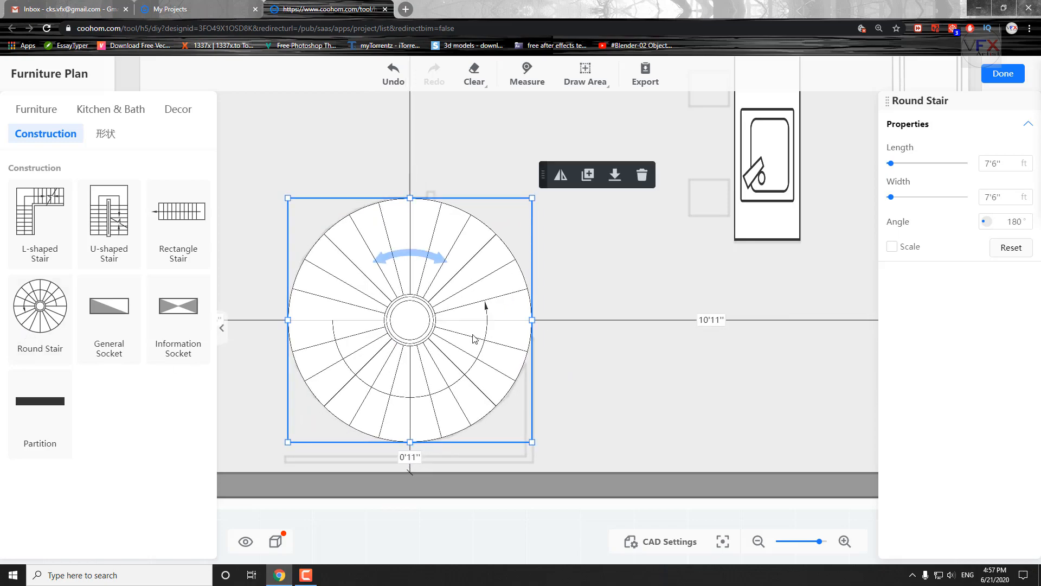
pyautogui.scroll(-3, 441, 390)
# Browse the shape, furniture and kitchen libraries for pieces to fill the remaining outlines around the dining and kitchen areas.
pyautogui.click(102, 133)
pyautogui.click(36, 109)
pyautogui.scroll(-5, 155, 367)
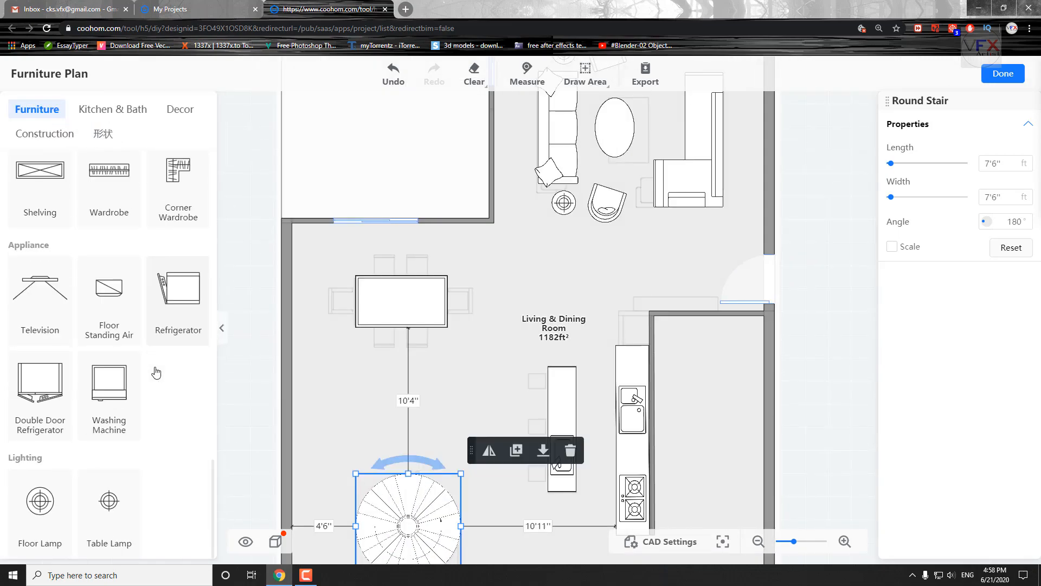
pyautogui.click(112, 109)
pyautogui.scroll(5, 140, 410)
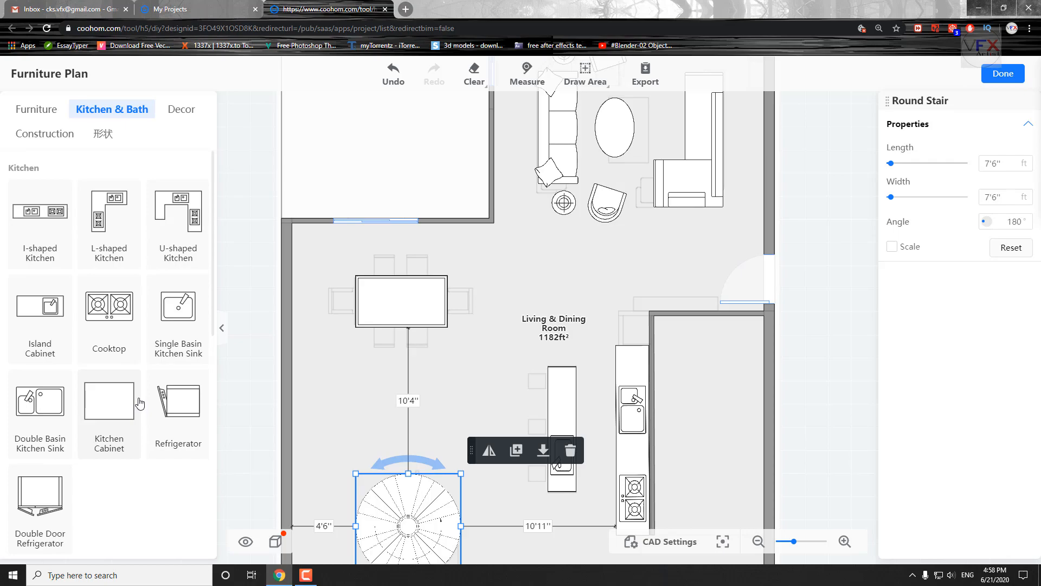
pyautogui.moveTo(496, 429); pyautogui.dragTo(483, 480)
pyautogui.scroll(-4, 80, 228)
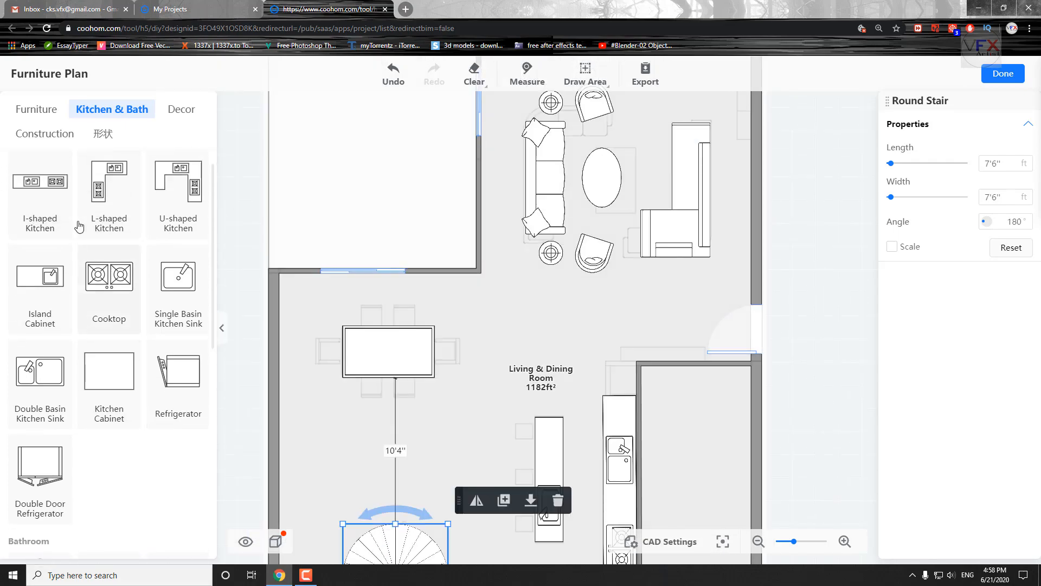
pyautogui.scroll(-4, 128, 351)
pyautogui.scroll(14, 156, 341)
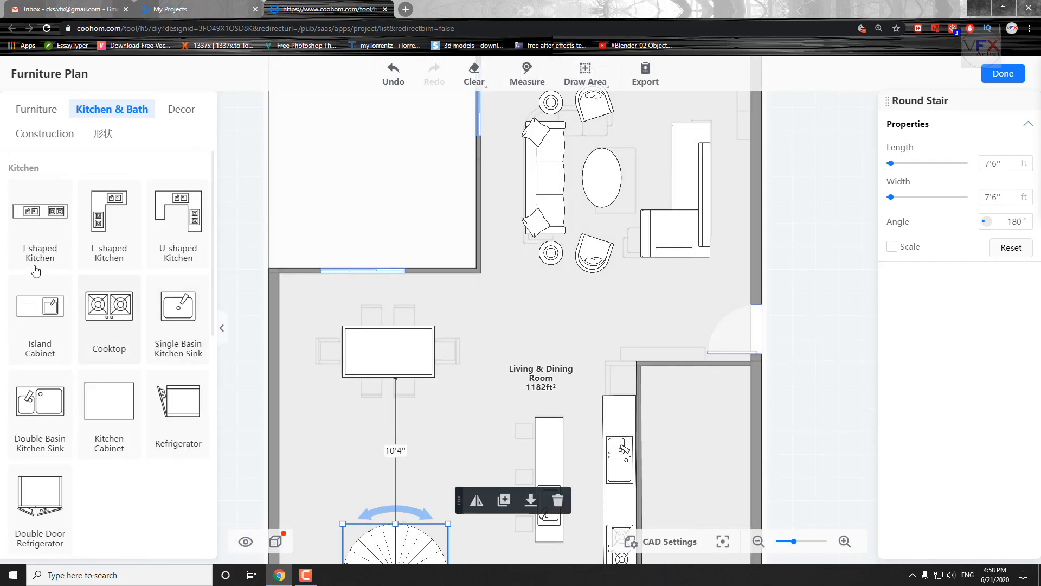
pyautogui.scroll(-8, 136, 355)
pyautogui.moveTo(482, 454); pyautogui.dragTo(467, 318)
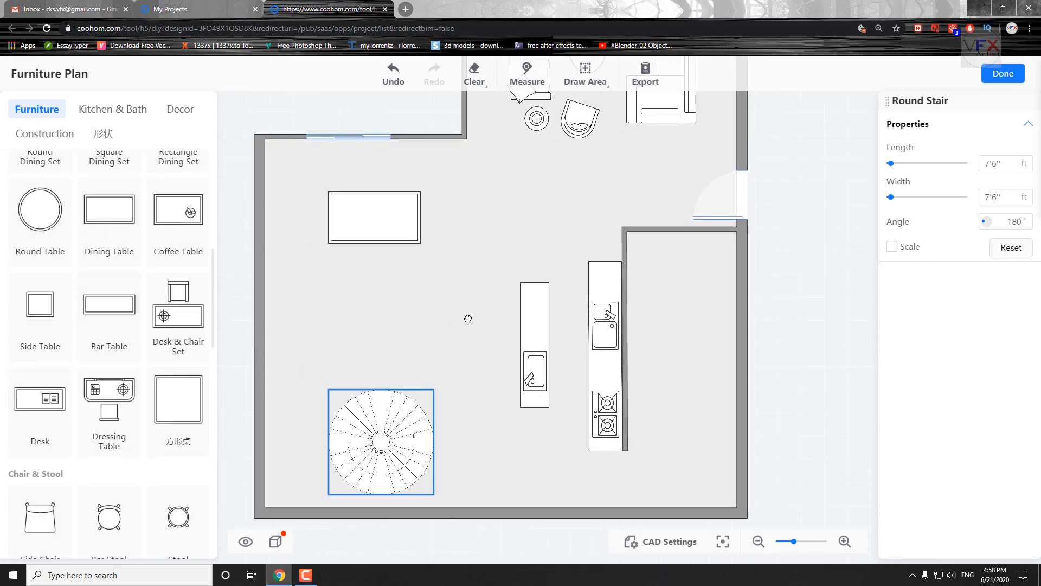
pyautogui.moveTo(421, 292); pyautogui.dragTo(416, 238)
pyautogui.moveTo(127, 397); pyautogui.dragTo(49, 472)
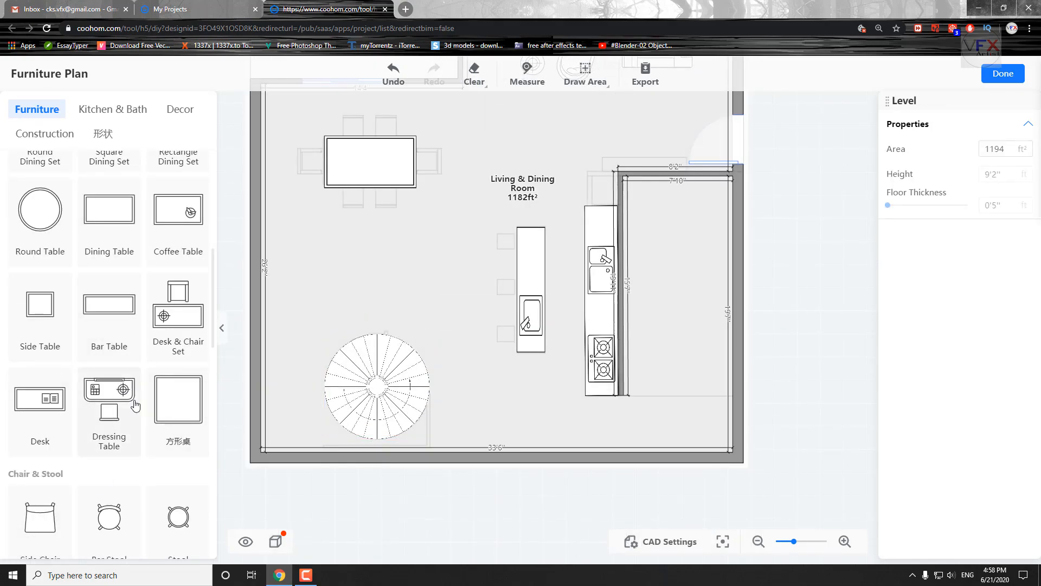
pyautogui.scroll(-12, 135, 406)
pyautogui.scroll(3, 481, 306)
pyautogui.scroll(-3, 481, 305)
# Place a TV stand about 6'1'' by 1'6'' against the enclosed room's wall beside the entrance door.
pyautogui.moveTo(504, 233); pyautogui.dragTo(266, 445)
pyautogui.scroll(7, 410, 326)
pyautogui.moveTo(31, 298); pyautogui.dragTo(357, 408)
pyautogui.moveTo(298, 392); pyautogui.dragTo(305, 392)
pyautogui.moveTo(404, 491); pyautogui.dragTo(467, 474)
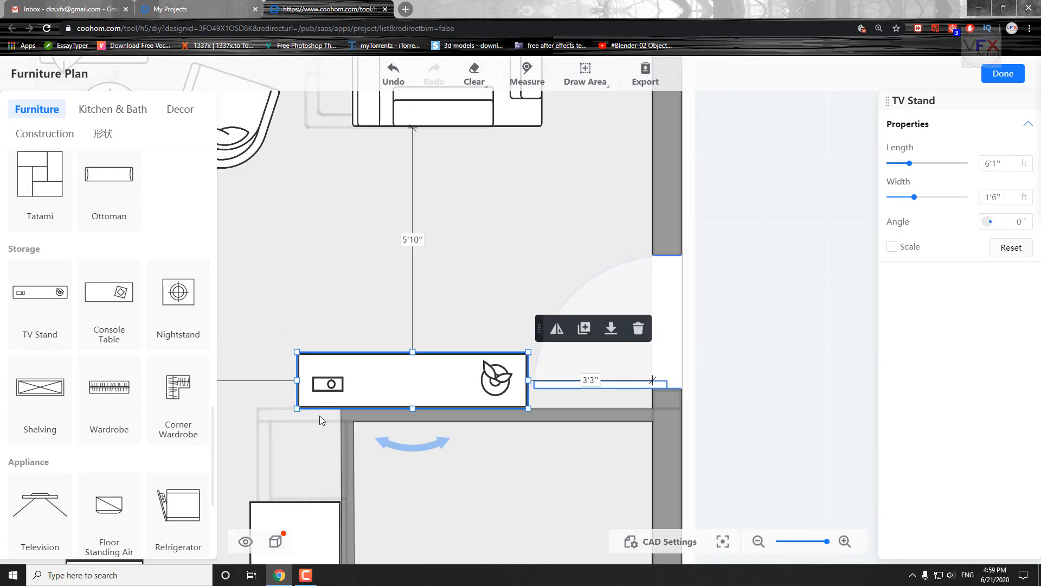
# Move the TV stand away from the enclosed room's wall into the space beside the entrance door swing.
pyautogui.moveTo(335, 409); pyautogui.dragTo(354, 286)
pyautogui.click(362, 360)
pyautogui.moveTo(445, 242); pyautogui.dragTo(449, 211)
pyautogui.moveTo(449, 210); pyautogui.dragTo(440, 267, button='right')
pyautogui.moveTo(367, 269); pyautogui.dragTo(371, 265, button='right')
pyautogui.click(382, 268)
pyautogui.moveTo(382, 268); pyautogui.dragTo(394, 188)
# Try Auto Layout on the Living & Dining Room, and undo the generated furniture arrangement.
pyautogui.click(379, 324)
pyautogui.click(368, 330)
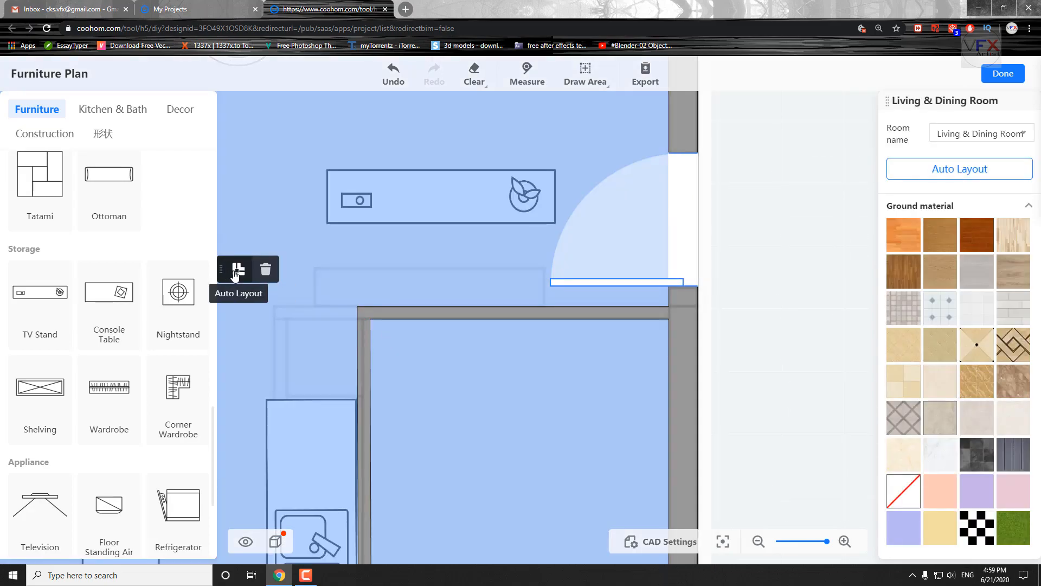
pyautogui.click(461, 311)
pyautogui.moveTo(413, 341); pyautogui.dragTo(401, 283)
pyautogui.click(374, 336)
pyautogui.click(275, 542)
pyautogui.click(492, 278)
pyautogui.scroll(-3, 469, 247)
pyautogui.scroll(-2, 471, 251)
pyautogui.click(40, 185)
pyautogui.scroll(-3, 511, 216)
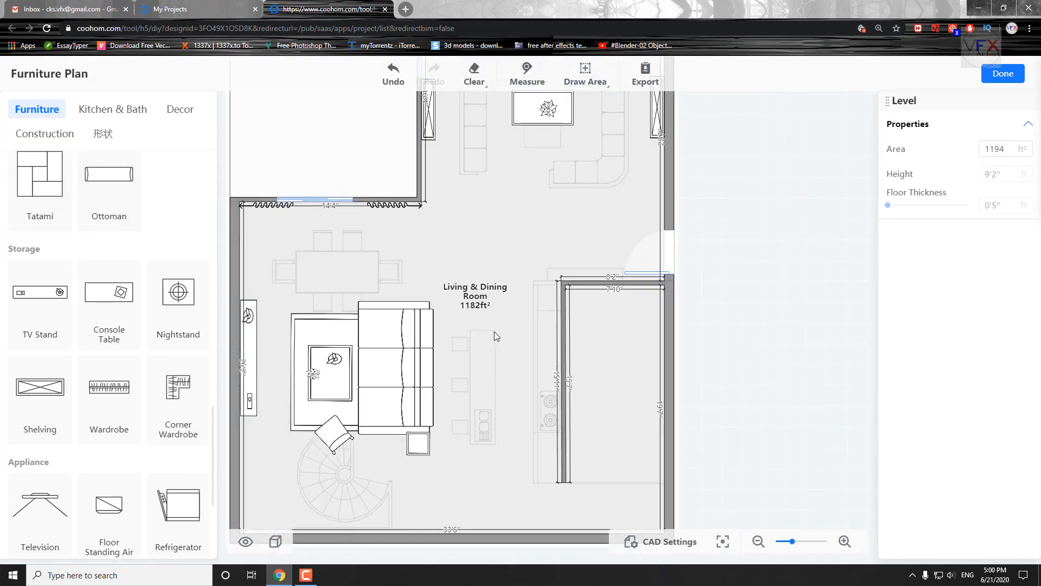
pyautogui.click(393, 73)
# Place a console table in the living area's corner beside the window and rotate it towards the traced wall outline.
pyautogui.scroll(3, 670, 347)
pyautogui.moveTo(712, 179); pyautogui.dragTo(746, 376)
pyautogui.moveTo(496, 203); pyautogui.dragTo(578, 325)
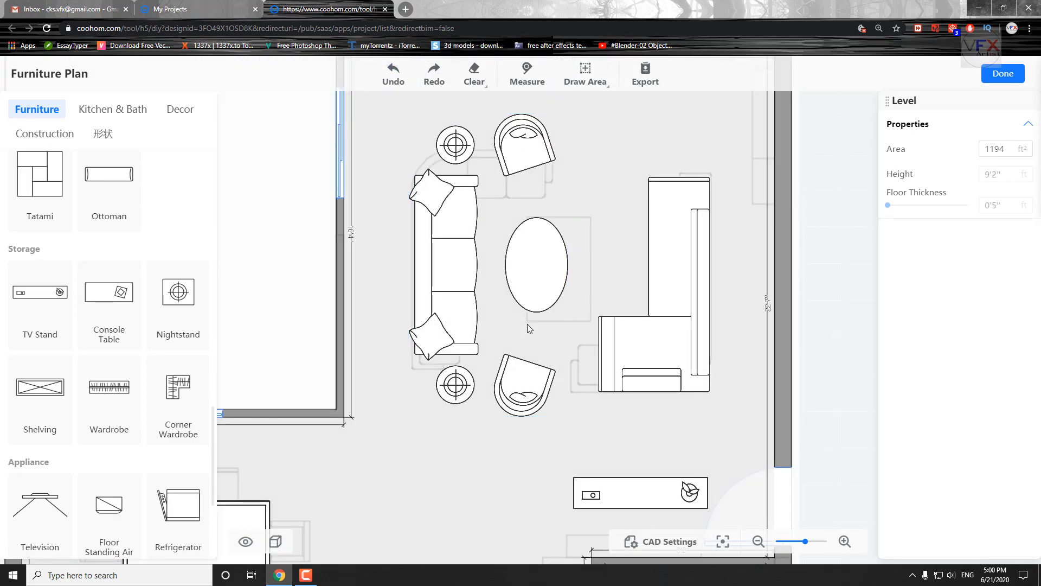
pyautogui.moveTo(607, 245); pyautogui.dragTo(354, 400)
pyautogui.click(109, 304)
pyautogui.click(415, 257)
pyautogui.moveTo(415, 317); pyautogui.dragTo(472, 257)
pyautogui.moveTo(402, 253); pyautogui.dragTo(455, 261)
pyautogui.scroll(3, 474, 252)
pyautogui.moveTo(510, 267); pyautogui.dragTo(408, 340)
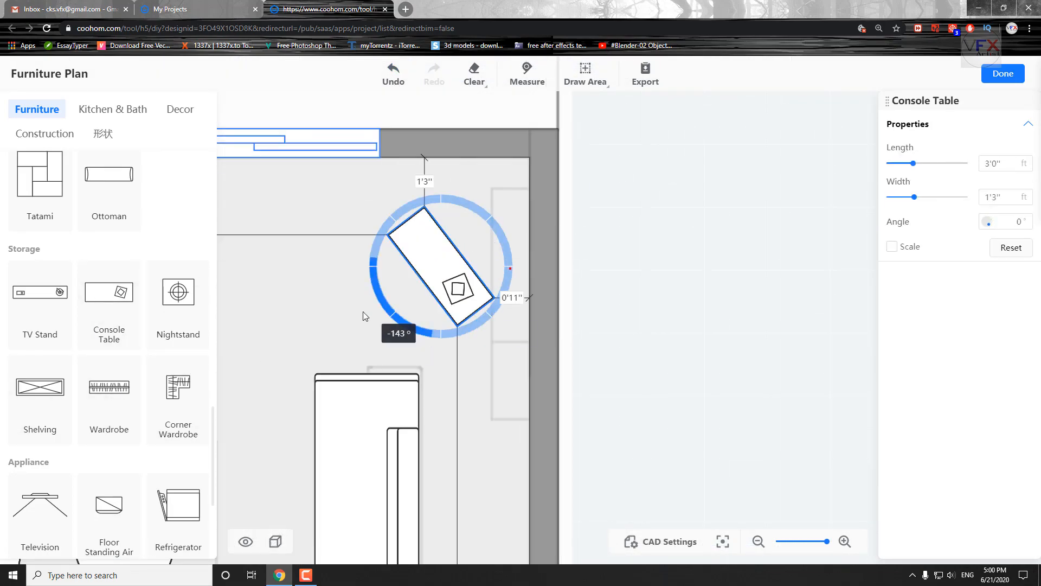
pyautogui.click(642, 351)
# Move the TV stand onto its traced outline against the enclosed room's wall and narrow it to fit.
pyautogui.scroll(-3, 642, 351)
pyautogui.moveTo(271, 185); pyautogui.dragTo(542, 257)
pyautogui.scroll(-3, 480, 253)
pyautogui.moveTo(589, 499); pyautogui.dragTo(600, 125)
pyautogui.scroll(5, 601, 146)
pyautogui.click(534, 154)
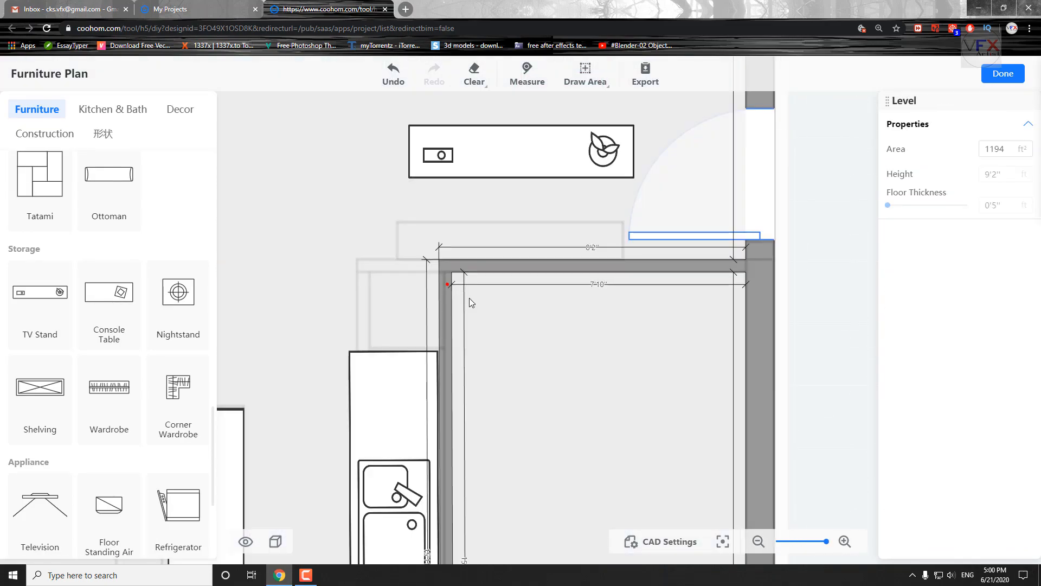
pyautogui.moveTo(534, 151); pyautogui.dragTo(514, 222)
pyautogui.click(509, 326)
# Place a television about 2'10'' by 1'3'' on the TV stand beside the entrance door.
pyautogui.click(40, 504)
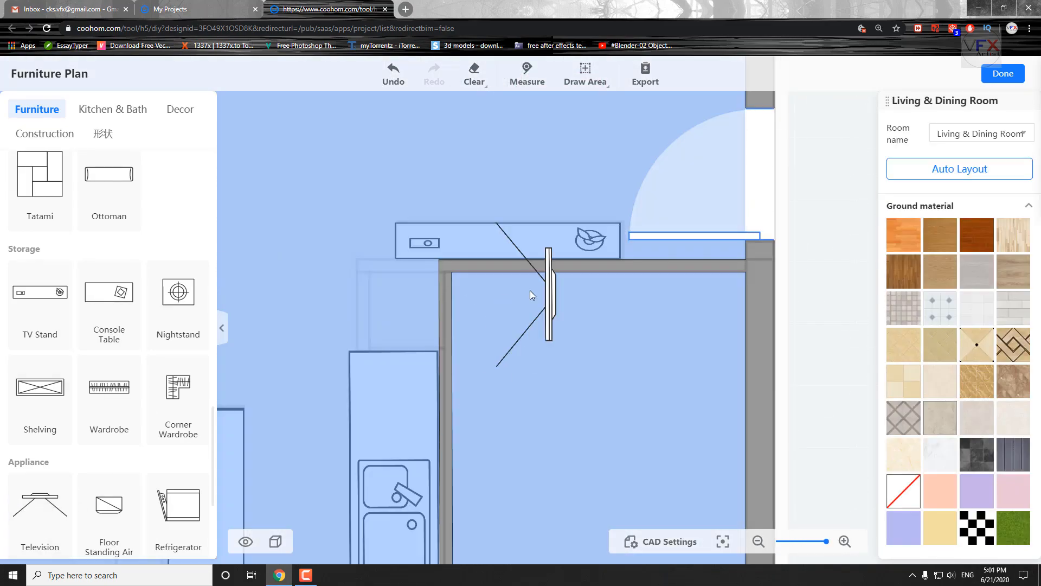
pyautogui.click(507, 219)
pyautogui.scroll(1, 510, 221)
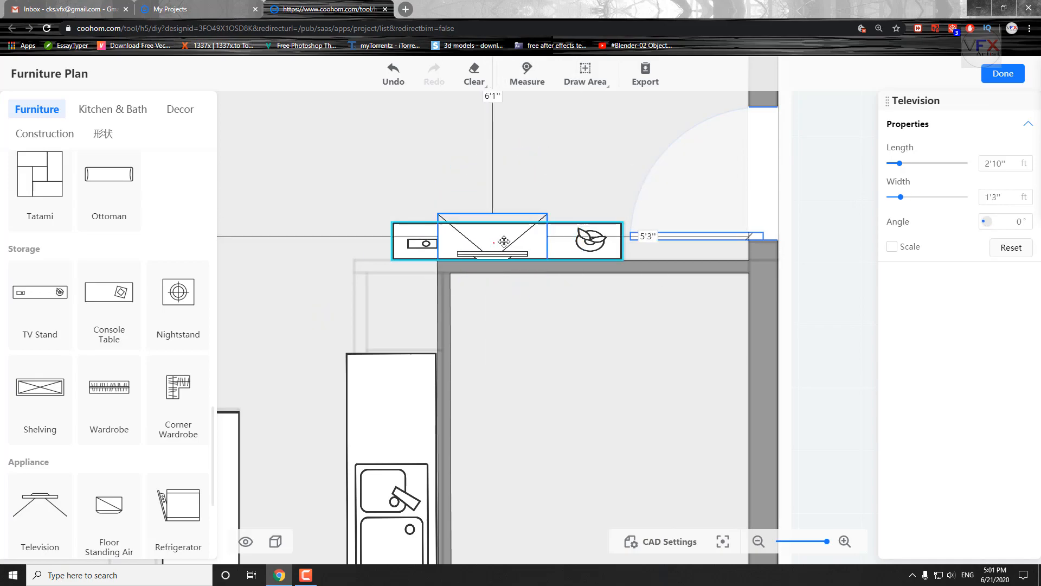
pyautogui.click(600, 297)
# Delete the plain dining table from the traced dining area.
pyautogui.scroll(-3, 599, 297)
pyautogui.moveTo(304, 233); pyautogui.dragTo(727, 269)
pyautogui.scroll(2, 420, 265)
pyautogui.click(392, 302)
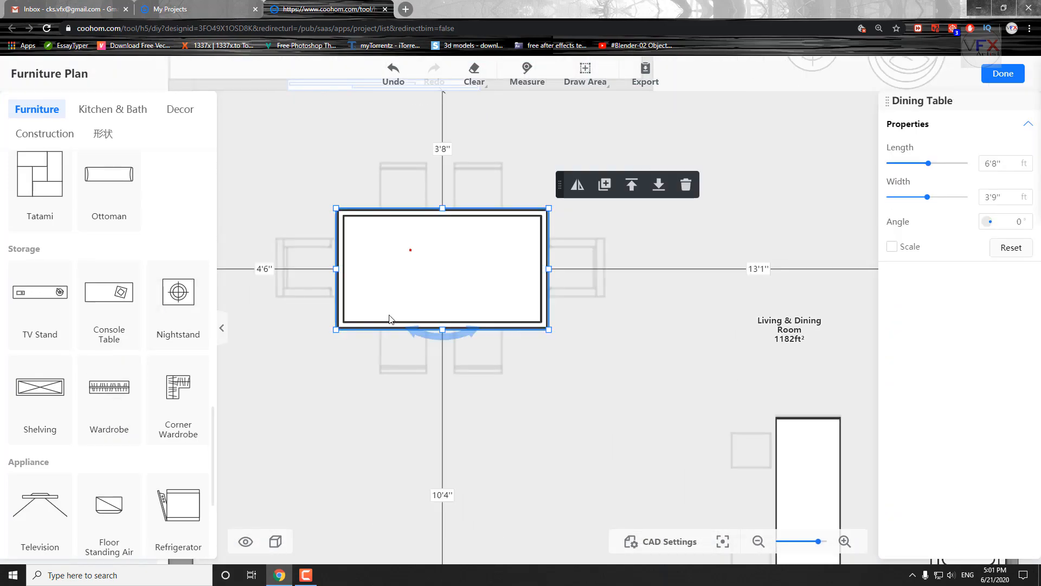
pyautogui.press('Delete')
# Leave the furniture plan, save the project and exit to the project list.
pyautogui.scroll(-4, 137, 378)
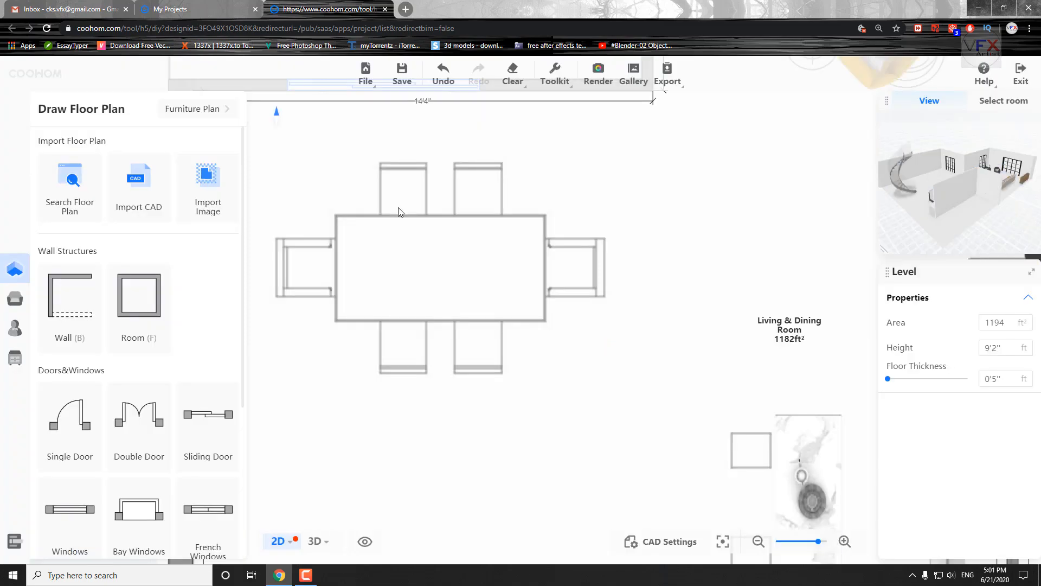
pyautogui.click(404, 70)
pyautogui.click(1021, 74)
pyautogui.click(621, 342)
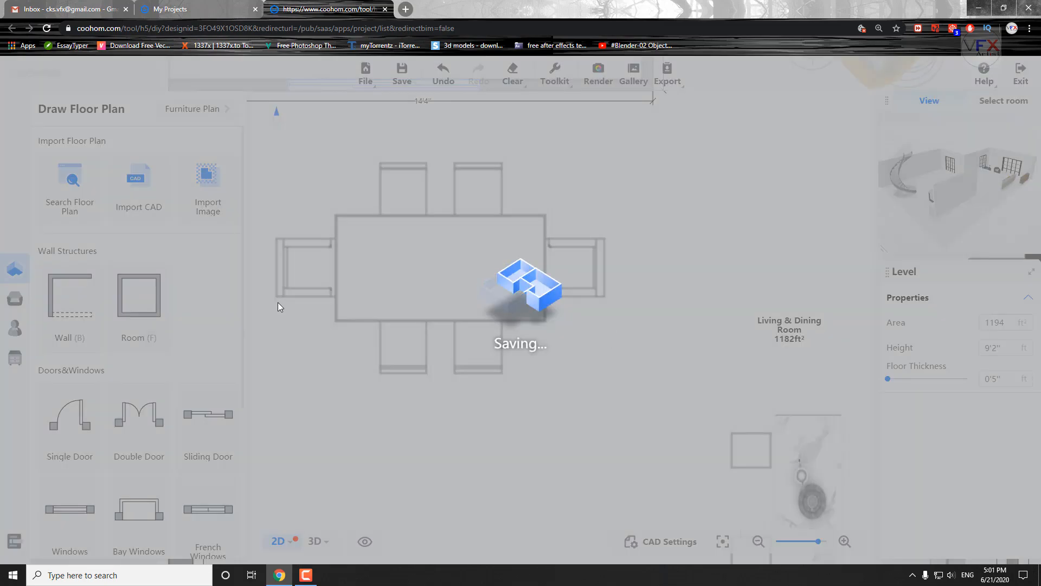
# Open the model upload page of the Personal Library.
pyautogui.click(47, 186)
pyautogui.click(90, 208)
pyautogui.click(71, 155)
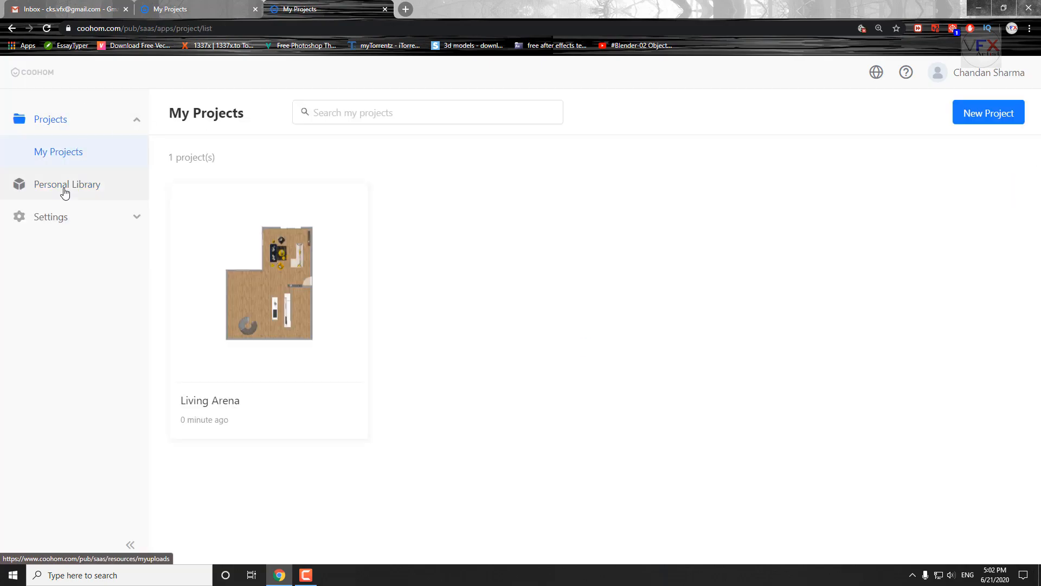
pyautogui.click(279, 429)
pyautogui.click(808, 143)
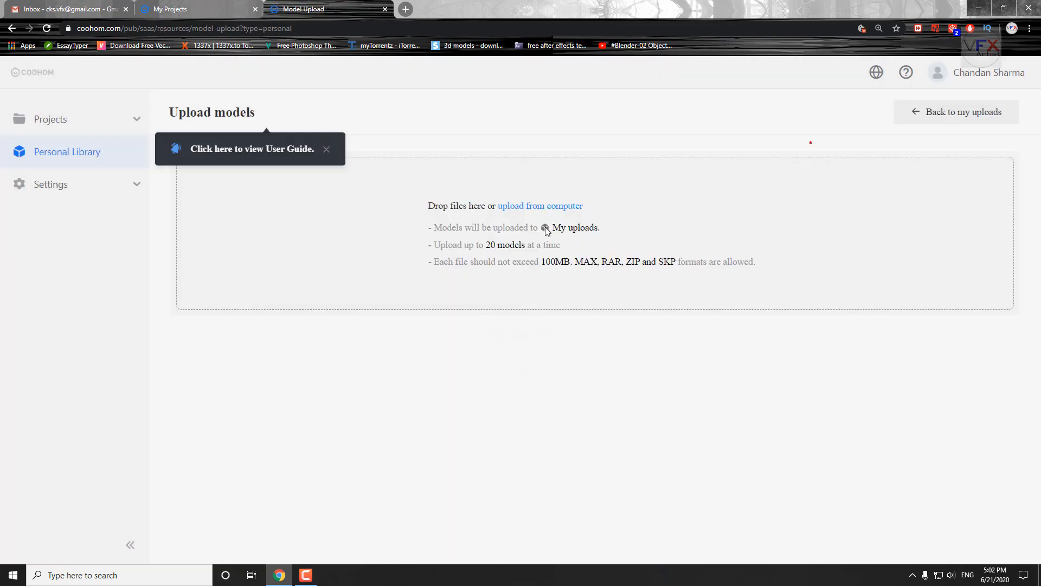
# Add the VP_Free_Table_Chairs_Vray.ZIP file from File Explorer to the model upload area.
pyautogui.press('super+e')
pyautogui.click(118, 279)
pyautogui.moveTo(367, 139); pyautogui.dragTo(242, 320)
pyautogui.moveTo(494, 491); pyautogui.dragTo(500, 254)
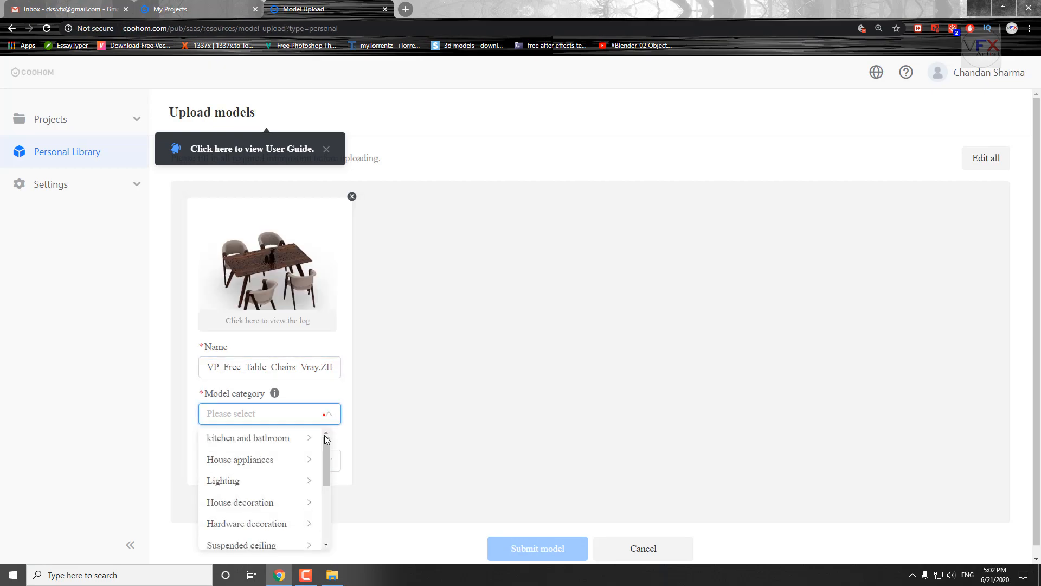
# Assign the table-and-chairs model a category and the Floor Furniture position, and submit it to the uploads.
pyautogui.click(445, 497)
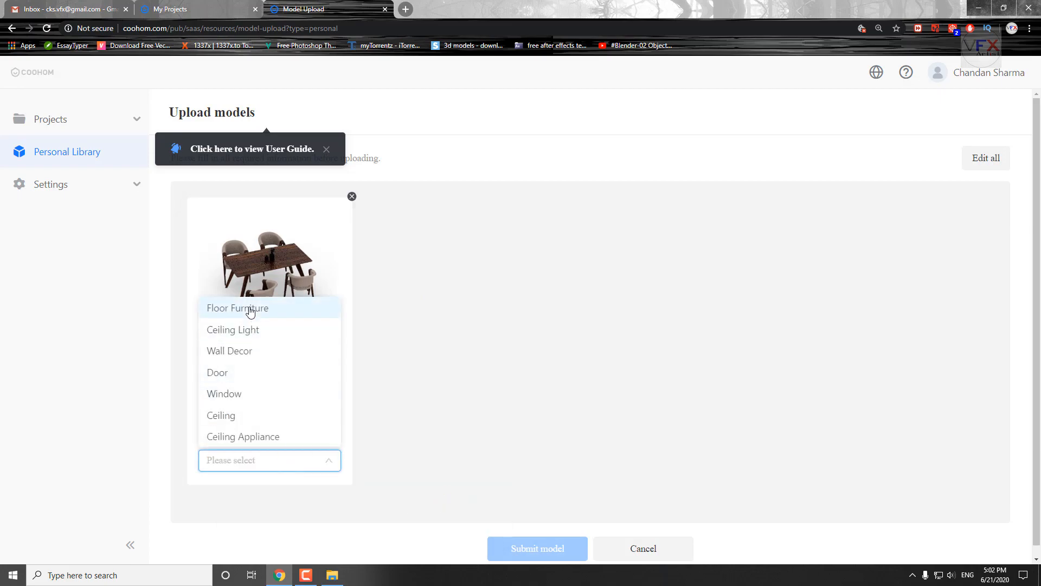
pyautogui.click(523, 551)
pyautogui.click(601, 206)
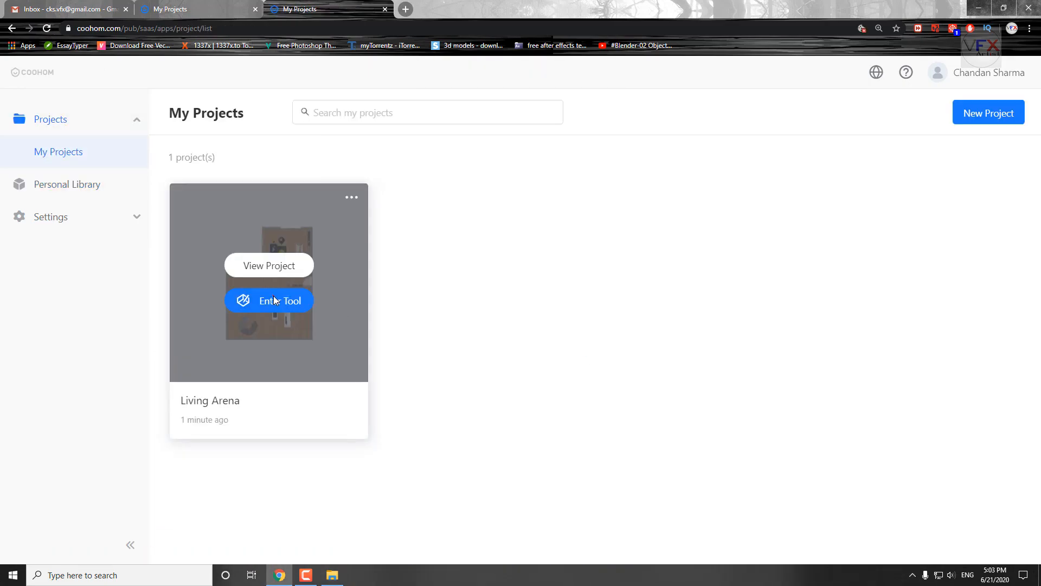
# Reopen the Living Arena project and check the account's Uploads for the submitted dining set.
pyautogui.click(275, 300)
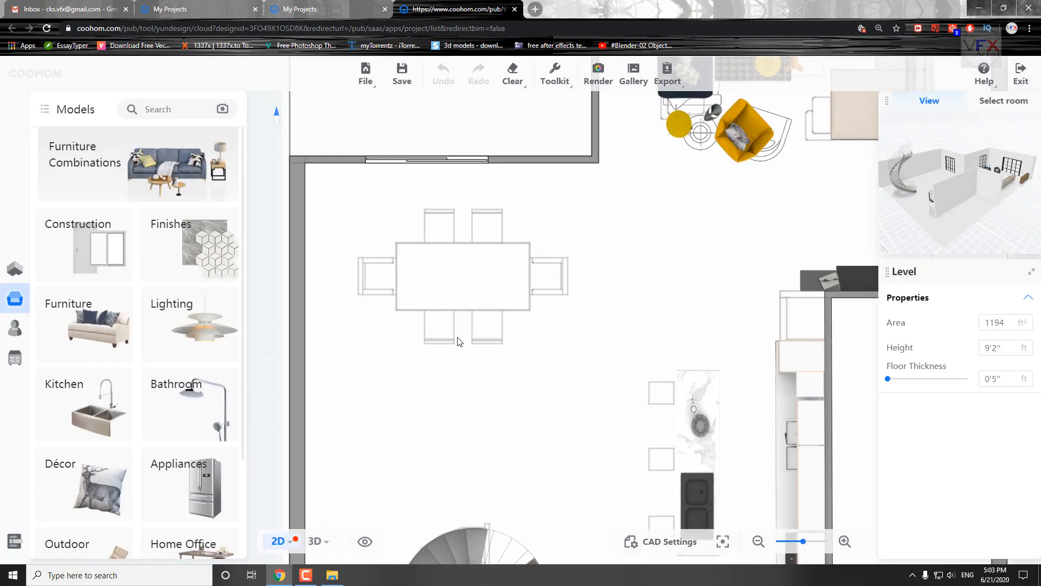
pyautogui.click(14, 274)
pyautogui.click(15, 328)
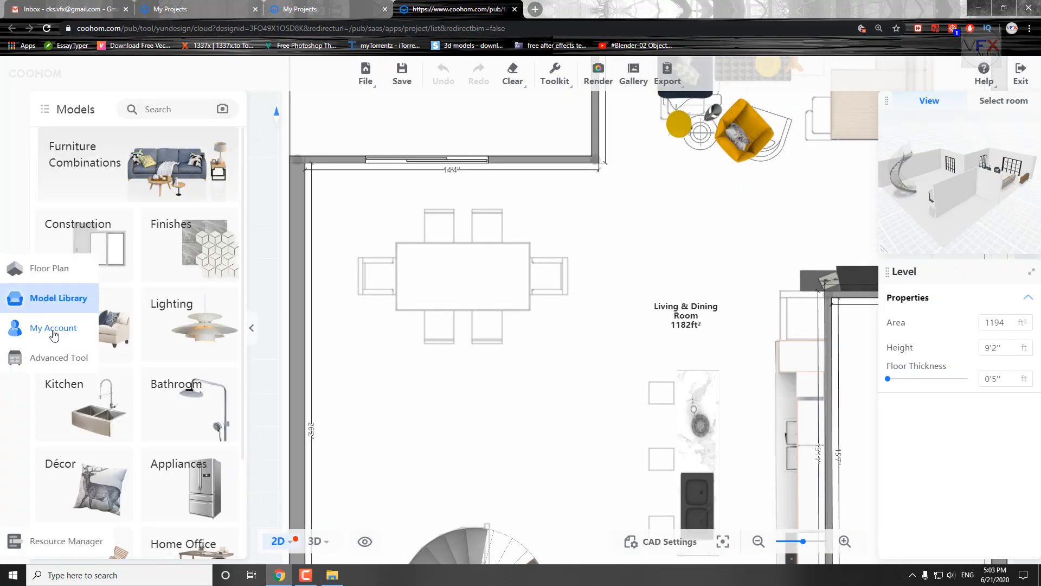
pyautogui.click(211, 106)
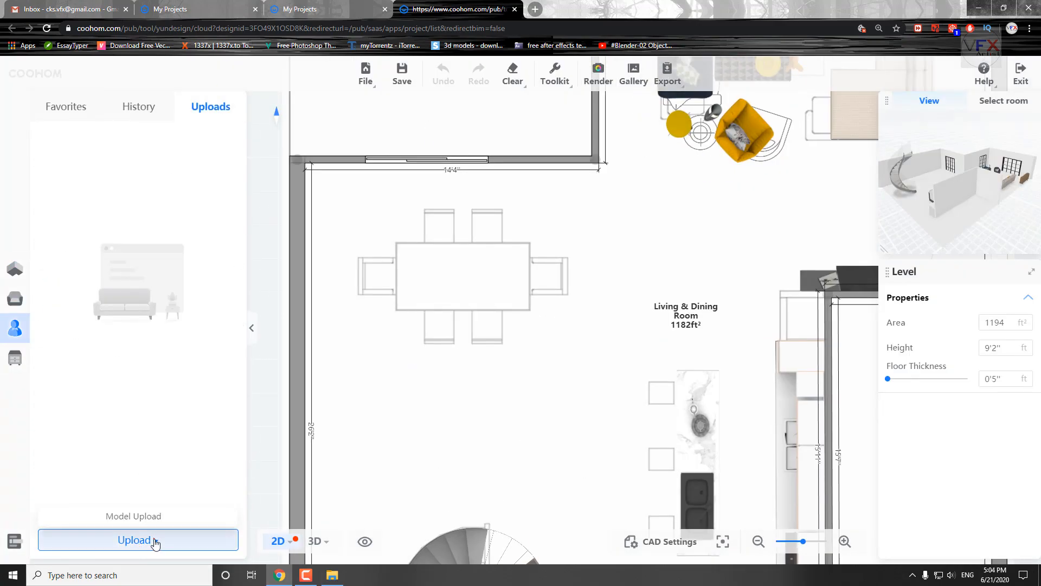
pyautogui.click(15, 298)
pyautogui.click(15, 274)
# Exit the Living Arena project with its changes saved and close the spare browser tab.
pyautogui.click(1021, 73)
pyautogui.click(621, 342)
pyautogui.click(255, 9)
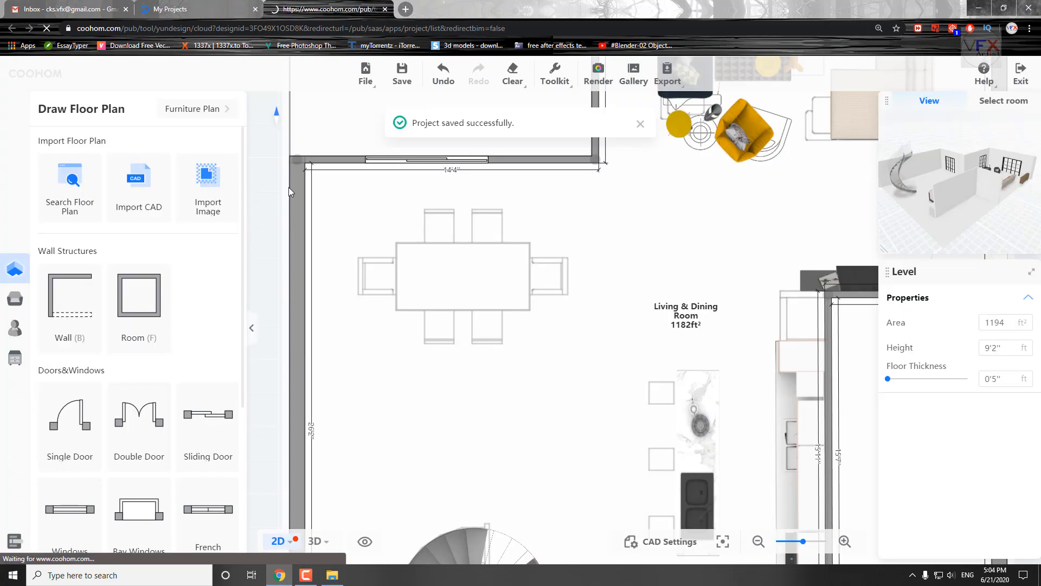
# Return to the Personal Library's model upload page and add VP_Free_Table_Chairs_Vray.ZIP again.
pyautogui.click(121, 216)
pyautogui.click(70, 225)
pyautogui.click(105, 163)
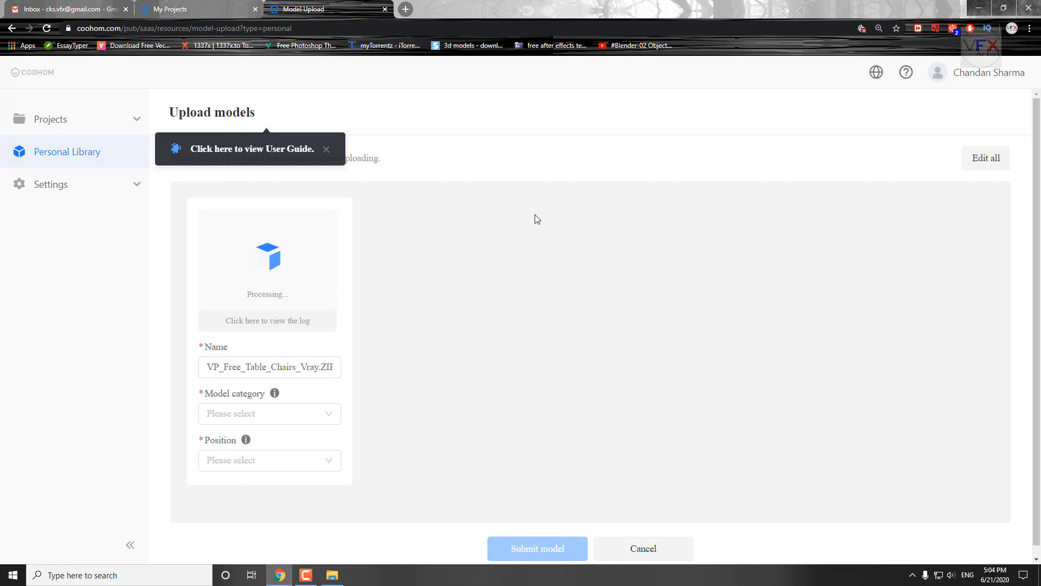
# Dismiss the user guide hint, choose the model's category and position, and submit the second table-and-chairs upload.
pyautogui.click(327, 154)
pyautogui.click(277, 414)
pyautogui.scroll(-3, 280, 487)
pyautogui.click(448, 495)
pyautogui.click(270, 460)
pyautogui.click(537, 549)
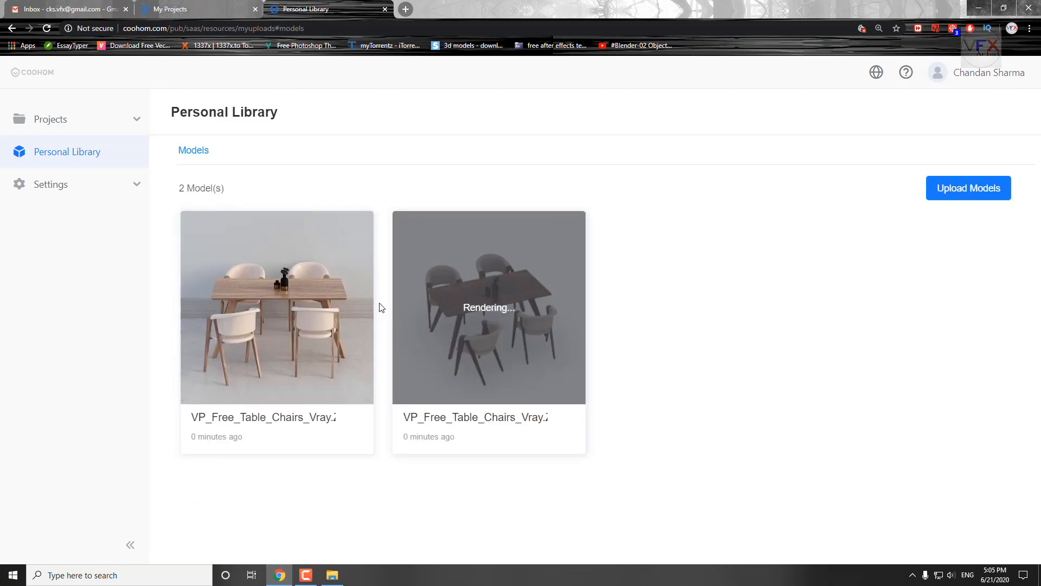
# Delete the duplicate table-and-chairs model that is still rendering from the Personal Library.
pyautogui.click(569, 224)
pyautogui.click(554, 271)
pyautogui.click(615, 211)
# Open the Living Arena project from My Projects and show the account's uploaded models.
pyautogui.click(20, 119)
pyautogui.click(60, 155)
pyautogui.click(277, 300)
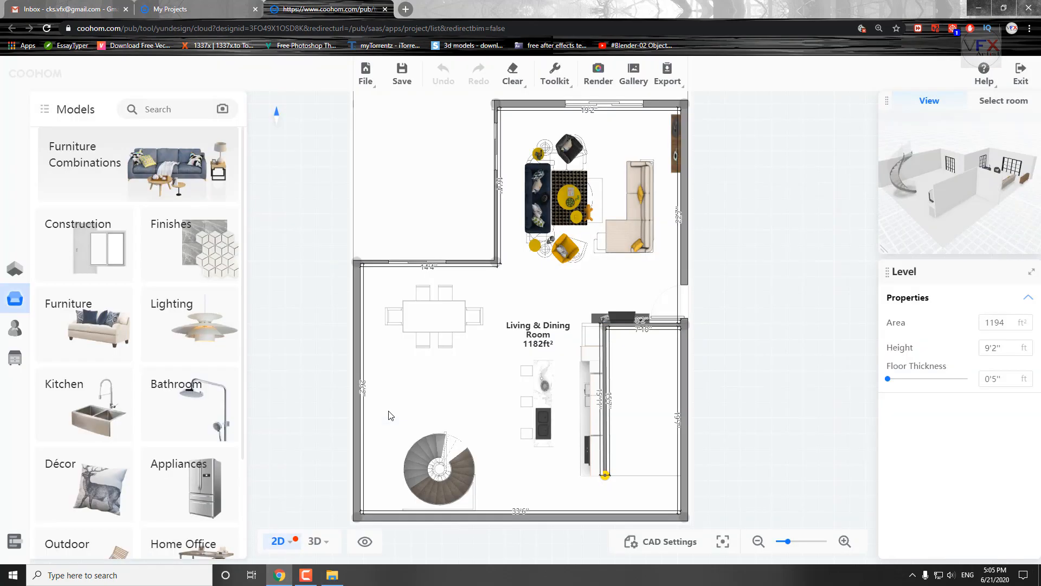
pyautogui.click(17, 329)
pyautogui.click(211, 107)
# Place the uploaded table-and-chairs set over the traced dining table and flip it.
pyautogui.scroll(4, 414, 328)
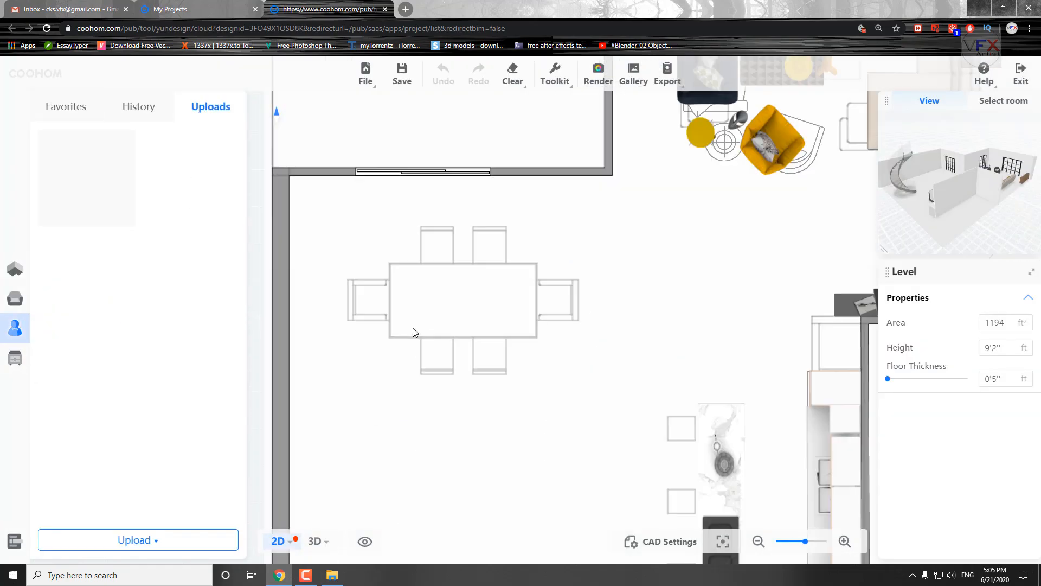
pyautogui.click(87, 178)
pyautogui.click(460, 315)
pyautogui.scroll(2, 513, 282)
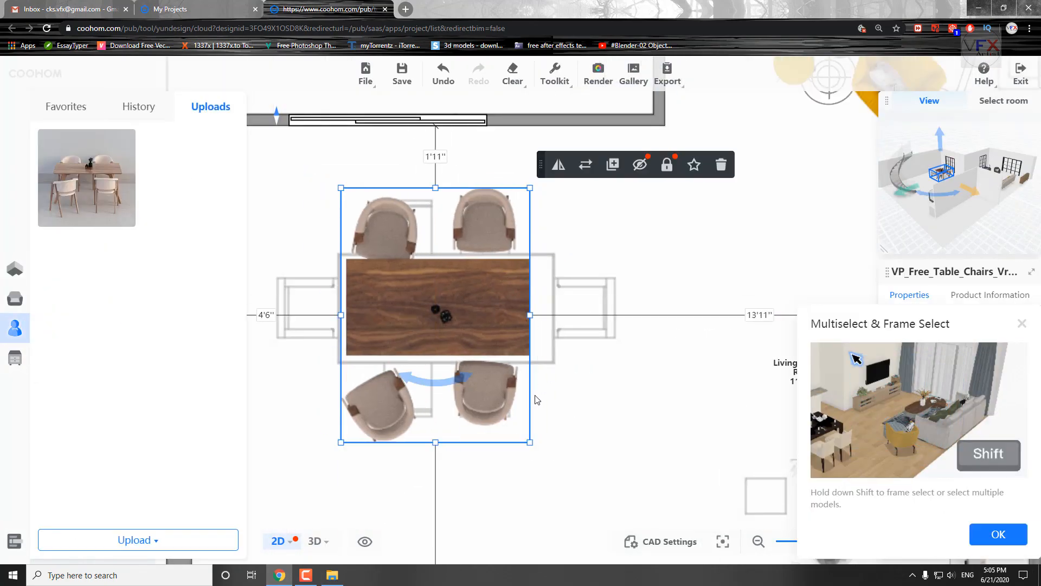
pyautogui.click(574, 170)
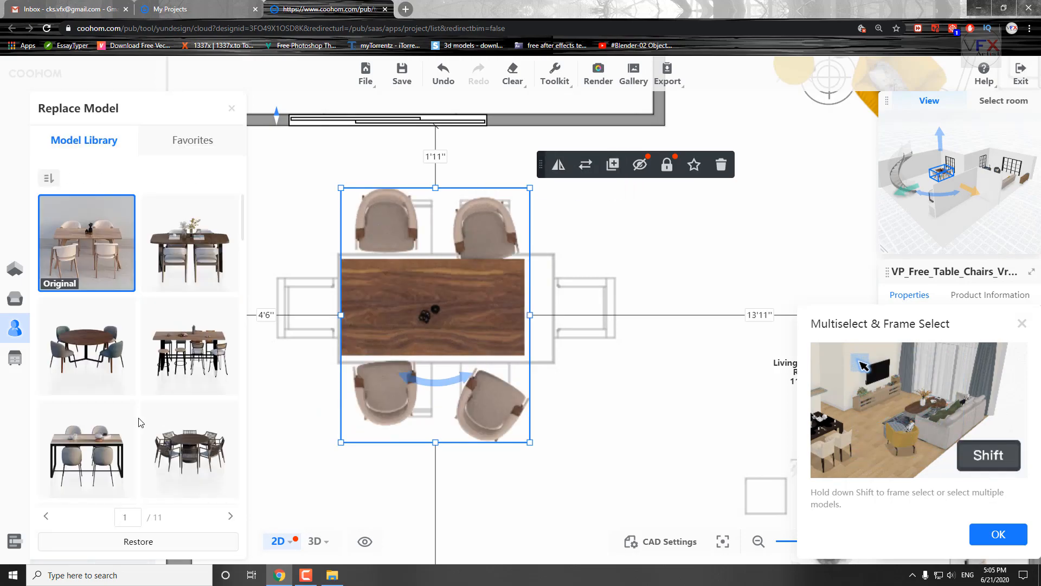
# Examine the replacement models, the keyboard shortcuts and the uploaded dining set in the 3D view.
pyautogui.scroll(-5, 190, 325)
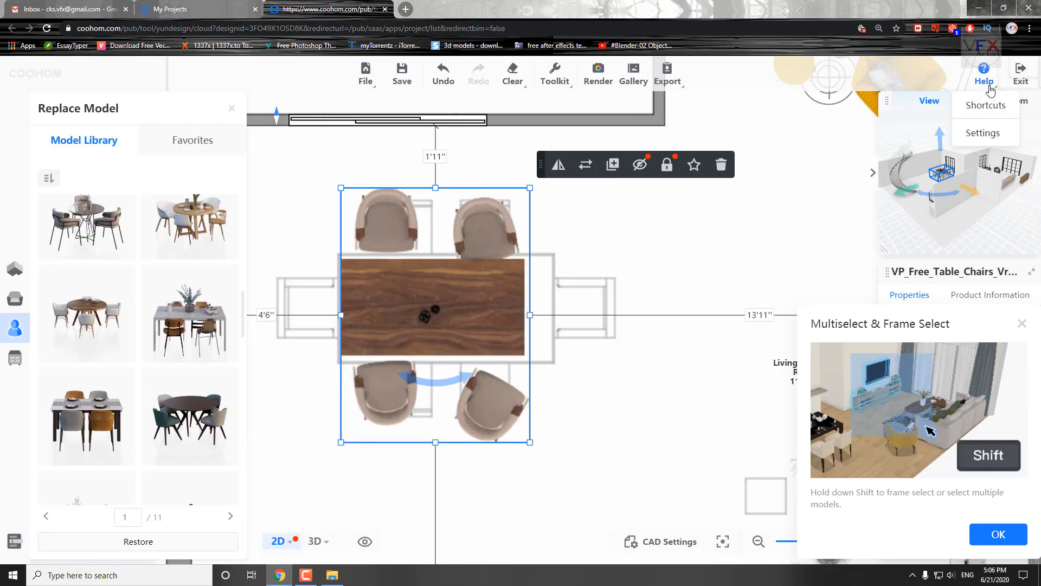
pyautogui.click(983, 111)
pyautogui.scroll(5, 502, 296)
pyautogui.click(612, 314)
pyautogui.scroll(3, 652, 427)
pyautogui.moveTo(611, 314); pyautogui.dragTo(426, 391)
pyautogui.click(451, 296)
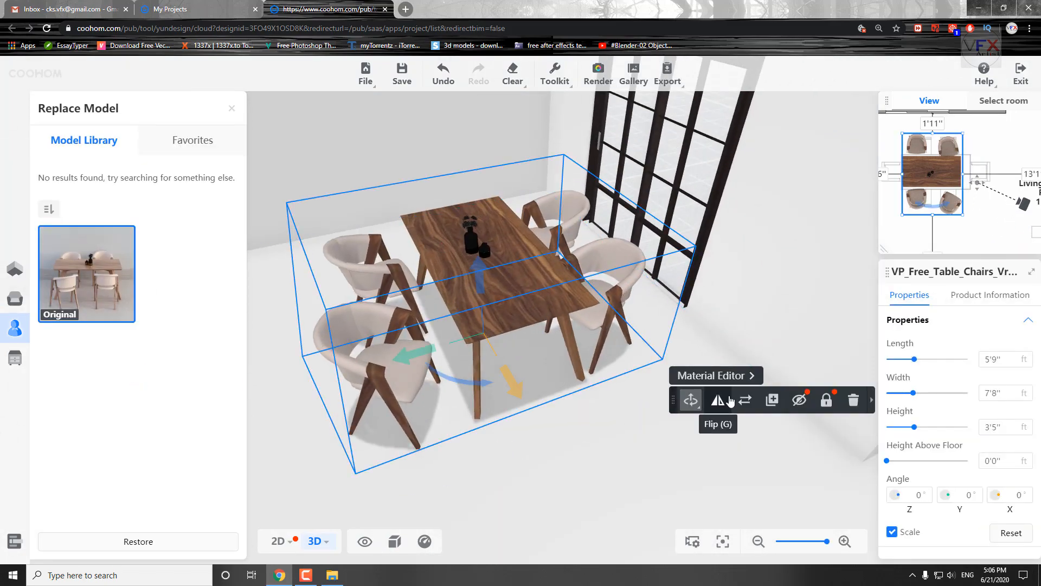
pyautogui.click(746, 402)
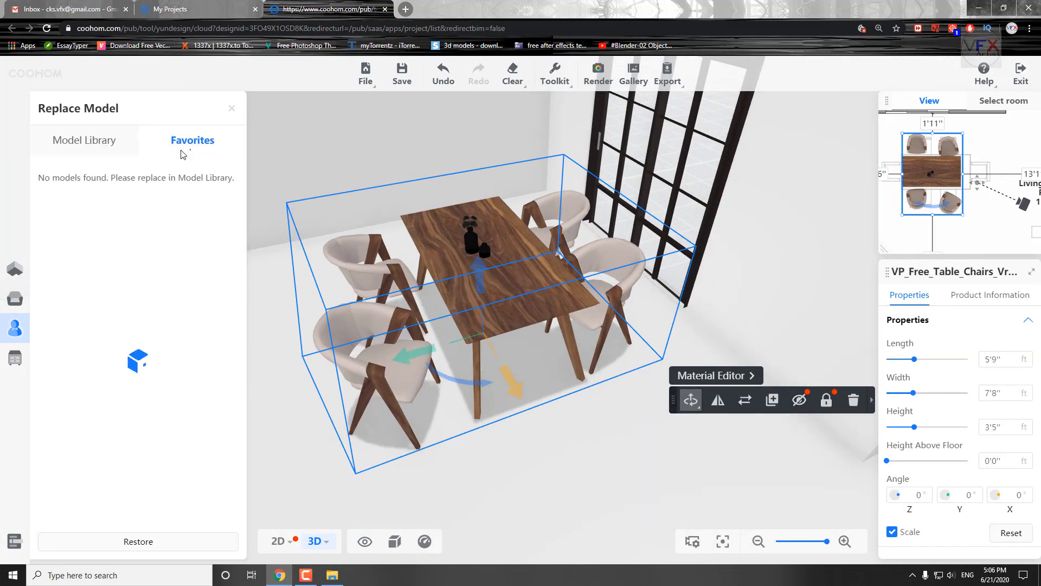
pyautogui.click(928, 173)
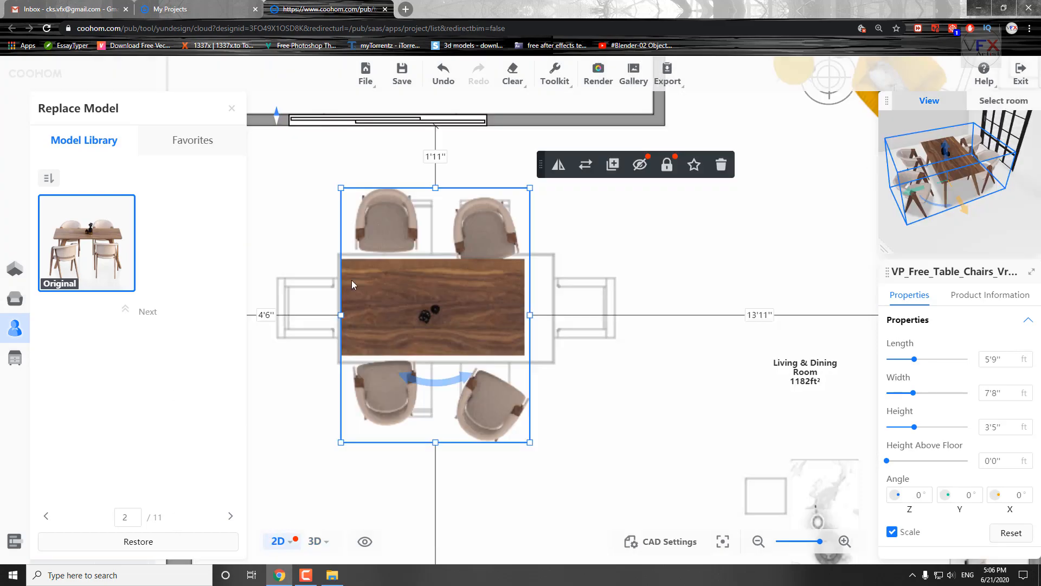
# Try replacing the dining set with the oval Nordic table set and the American white dining table set.
pyautogui.scroll(-5, 169, 439)
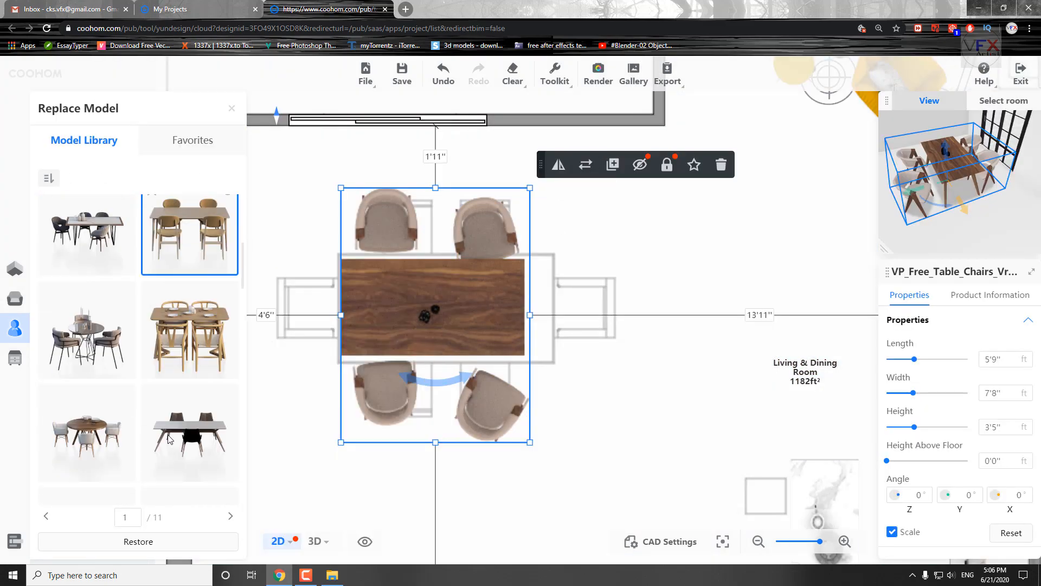
pyautogui.scroll(-4, 97, 445)
pyautogui.click(93, 322)
pyautogui.moveTo(481, 316); pyautogui.dragTo(485, 302)
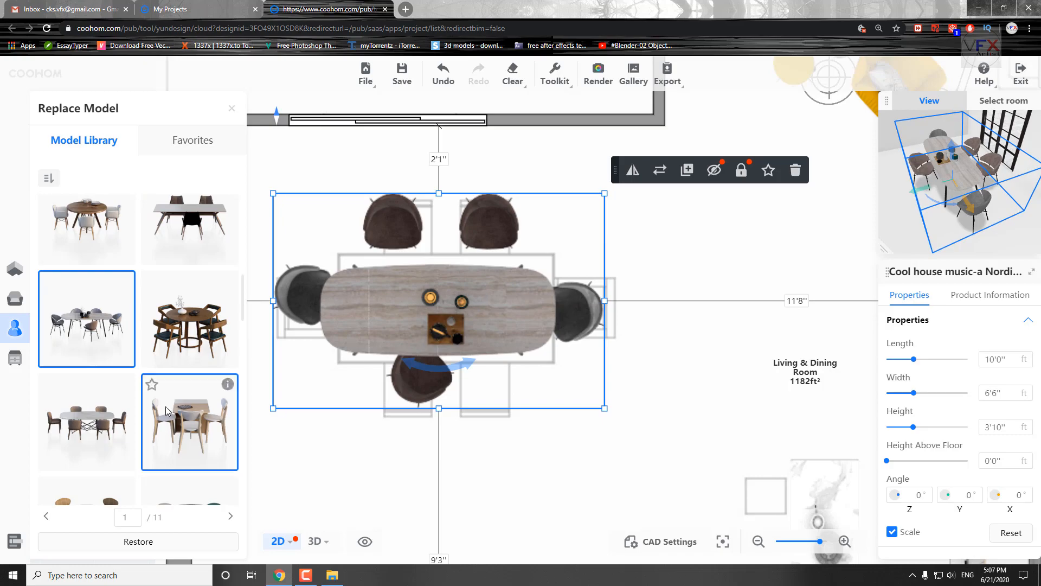
pyautogui.scroll(-4, 188, 444)
pyautogui.click(189, 445)
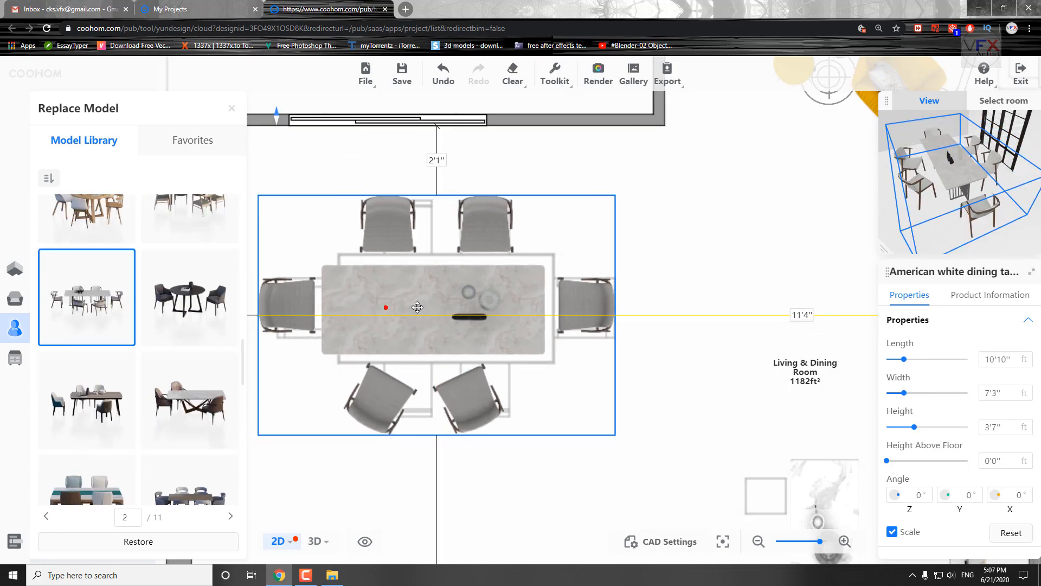
# Try replacing the dining set with the rectangular wooden table and six wire-framed chairs.
pyautogui.scroll(-3, 141, 487)
pyautogui.click(96, 391)
pyautogui.scroll(-4, 103, 391)
pyautogui.click(97, 379)
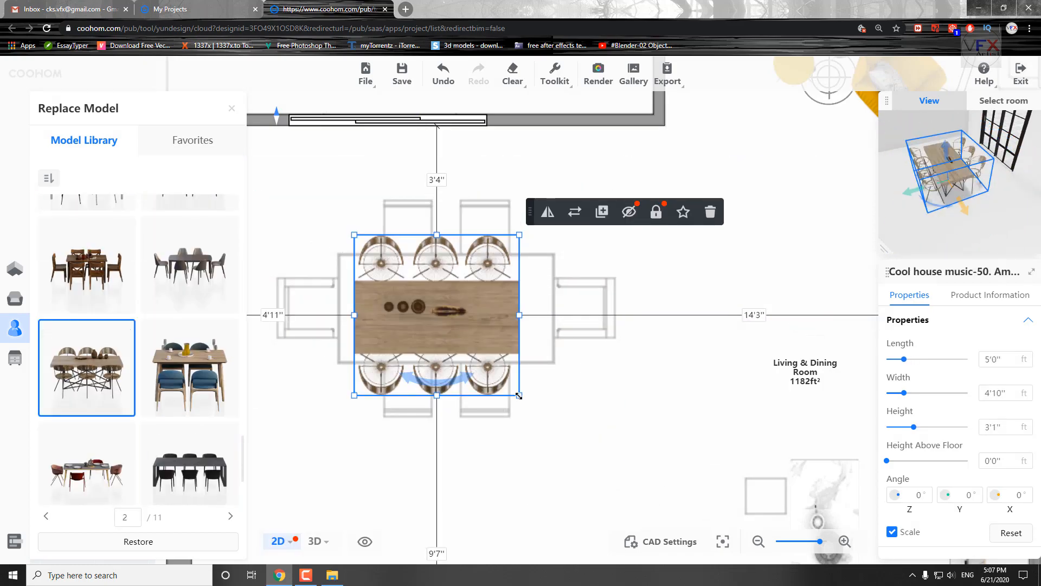
# Try further dining sets from the following library pages, including the Nordic dining table with four dark chairs.
pyautogui.scroll(-3, 187, 429)
pyautogui.click(230, 516)
pyautogui.click(88, 235)
pyautogui.click(197, 465)
pyautogui.click(230, 516)
pyautogui.scroll(-6, 192, 339)
pyautogui.click(192, 339)
pyautogui.scroll(-5, 192, 347)
pyautogui.scroll(-10, 38, 410)
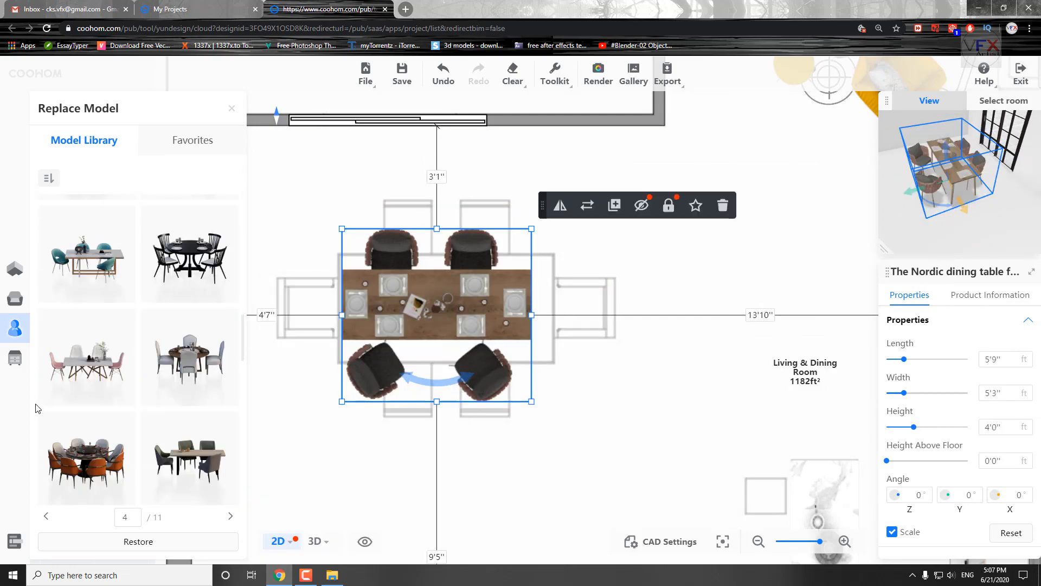
# Try another dining set from page 4 of the replacement library, enlarged towards the traced chair outlines.
pyautogui.click(70, 424)
pyautogui.scroll(-1, 255, 420)
pyautogui.moveTo(571, 228); pyautogui.dragTo(601, 211)
pyautogui.moveTo(587, 234); pyautogui.dragTo(604, 209)
# Replace the dining set with the dark wood table and six chairs, and resize it over the traced outline.
pyautogui.scroll(-10, 190, 353)
pyautogui.click(89, 228)
pyautogui.moveTo(296, 244); pyautogui.dragTo(251, 218)
pyautogui.moveTo(565, 400); pyautogui.dragTo(596, 417)
pyautogui.moveTo(514, 398)
pyautogui.mouseDown()
pyautogui.moveTo(495, 395)
pyautogui.moveTo(511, 395)
pyautogui.mouseUp()
# Replace the navy Nordic sofa set with the grey sofa combination with black side tables and coffee table.
pyautogui.scroll(-4, 511, 403)
pyautogui.scroll(-5, 274, 422)
pyautogui.moveTo(698, 331); pyautogui.dragTo(632, 342)
pyautogui.scroll(10, 575, 307)
pyautogui.moveTo(613, 274); pyautogui.dragTo(845, 534)
pyautogui.click(521, 368)
pyautogui.click(639, 133)
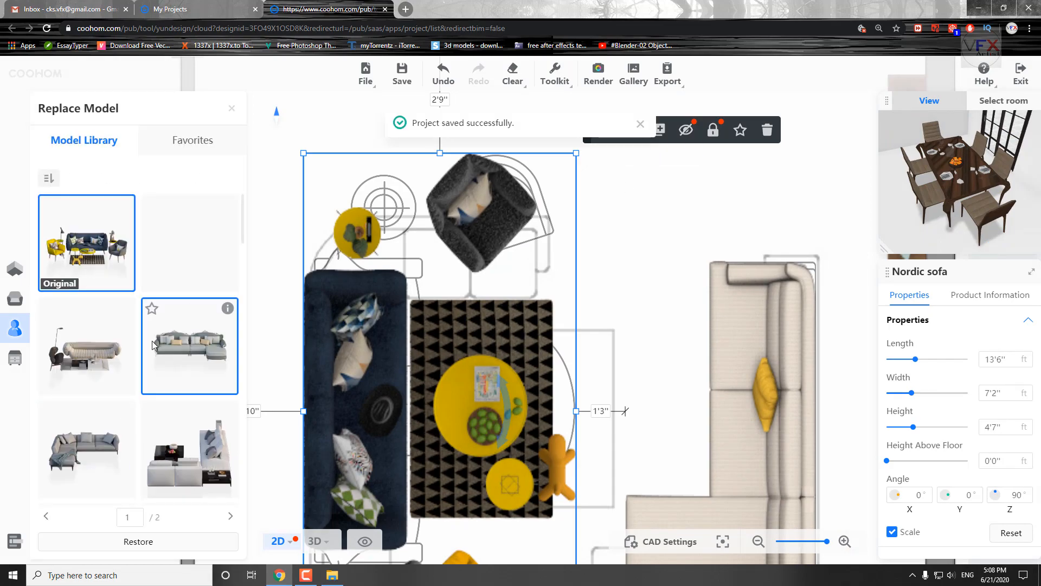
pyautogui.click(190, 449)
pyautogui.click(282, 502)
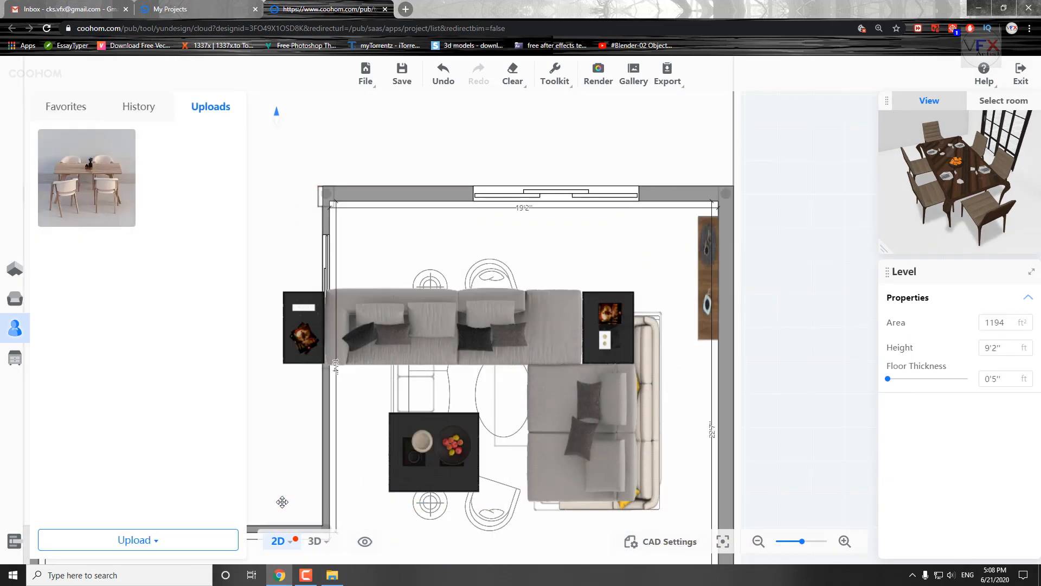
# Scale the grey sofa combination to 6'8" by 11'11", flip it and place it over the traced seating outline.
pyautogui.moveTo(915, 359); pyautogui.dragTo(895, 361)
pyautogui.click(609, 307)
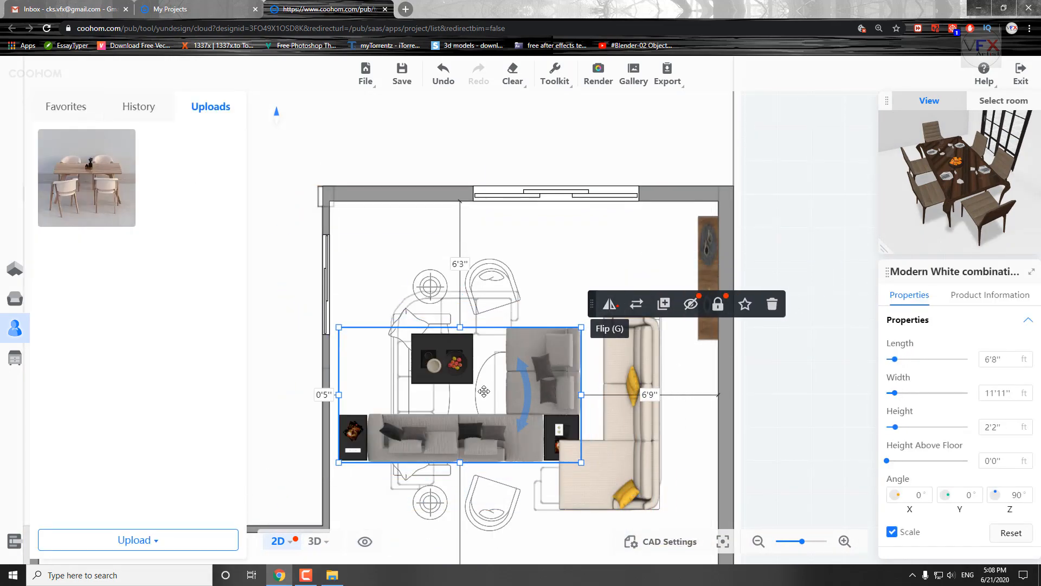
pyautogui.moveTo(528, 395); pyautogui.dragTo(460, 437)
# Replace the beige corner sofa with the modern grey corner sofa from page 4 of the replacement library.
pyautogui.click(635, 349)
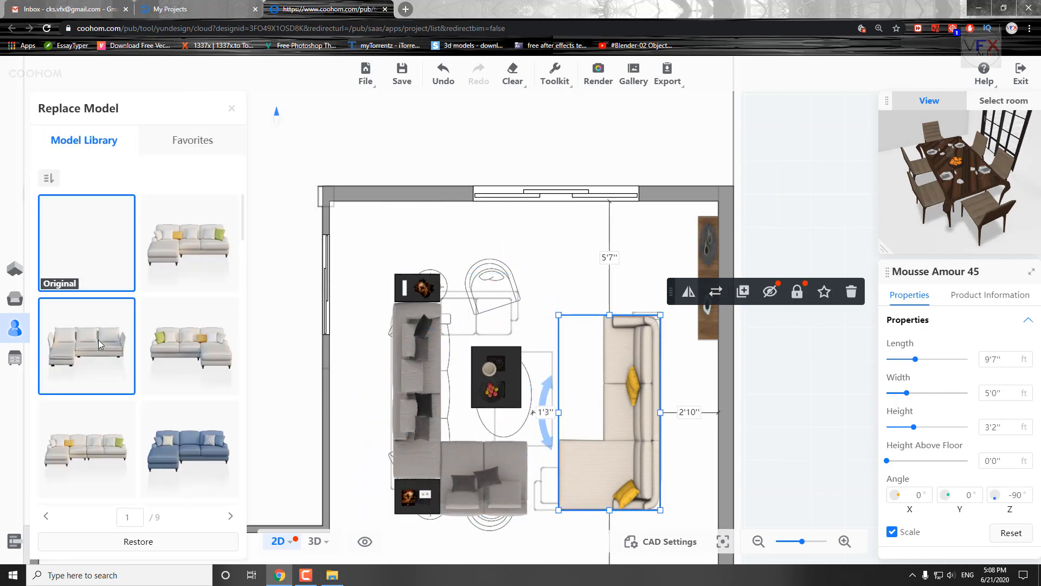
pyautogui.scroll(-8, 97, 353)
pyautogui.scroll(-10, 190, 422)
pyautogui.scroll(-5, 191, 427)
pyautogui.click(185, 382)
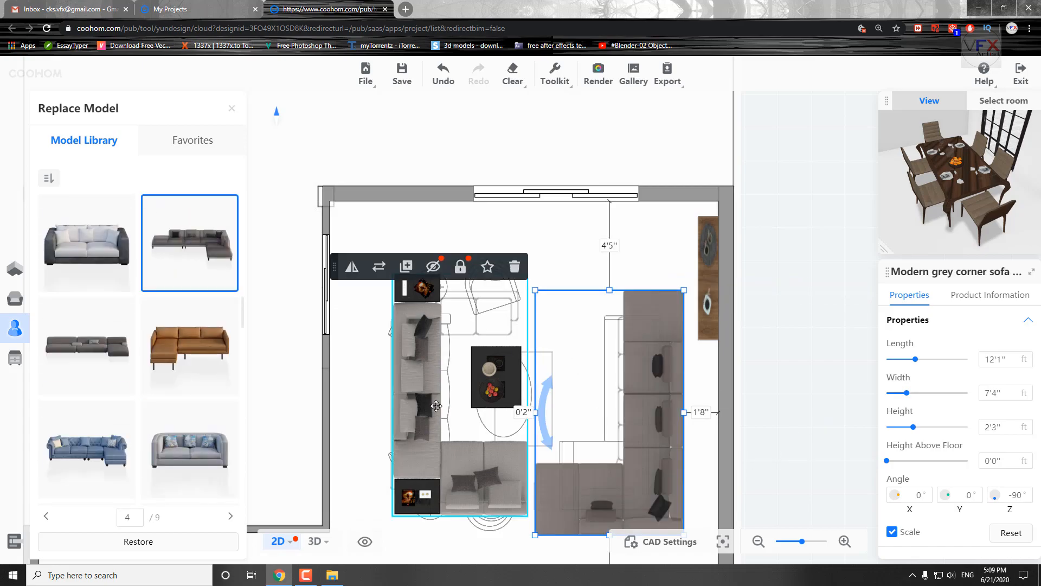
# Resize the modern grey corner sofa to 10'1" long and 7'3" wide.
pyautogui.moveTo(915, 358); pyautogui.dragTo(903, 359)
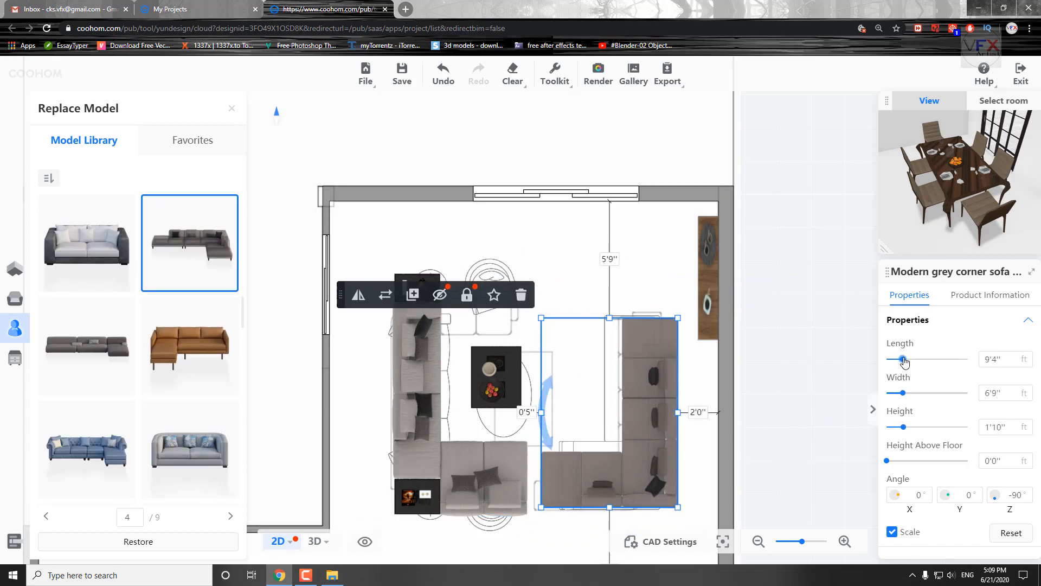
pyautogui.click(657, 426)
pyautogui.moveTo(903, 393); pyautogui.dragTo(910, 394)
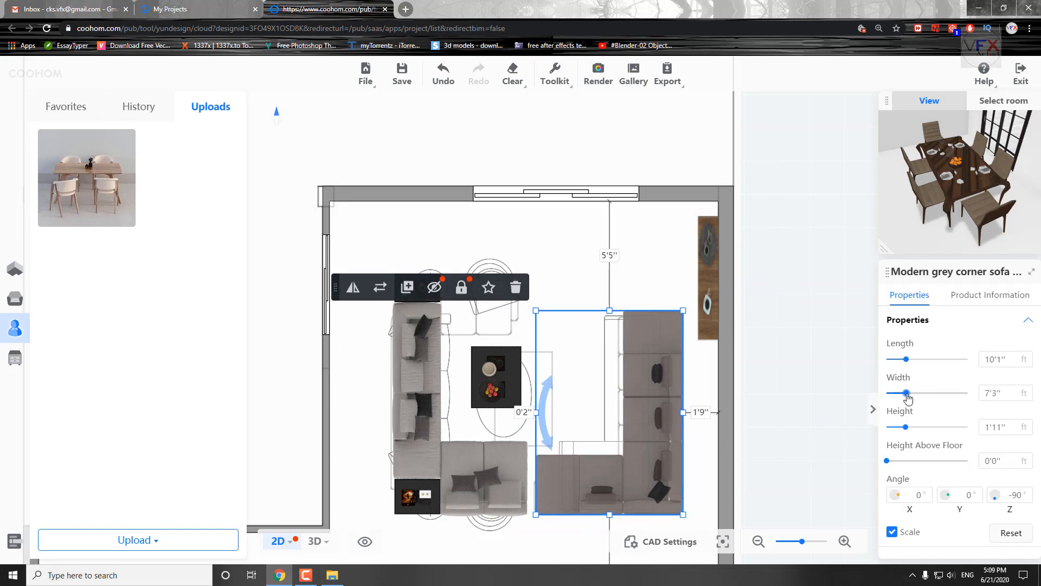
# Turn the grey sofa combination so its short wing sits nearest the sliding-window wall, and reposition it closer to the side wall.
pyautogui.moveTo(433, 455); pyautogui.dragTo(419, 473)
pyautogui.click(568, 268)
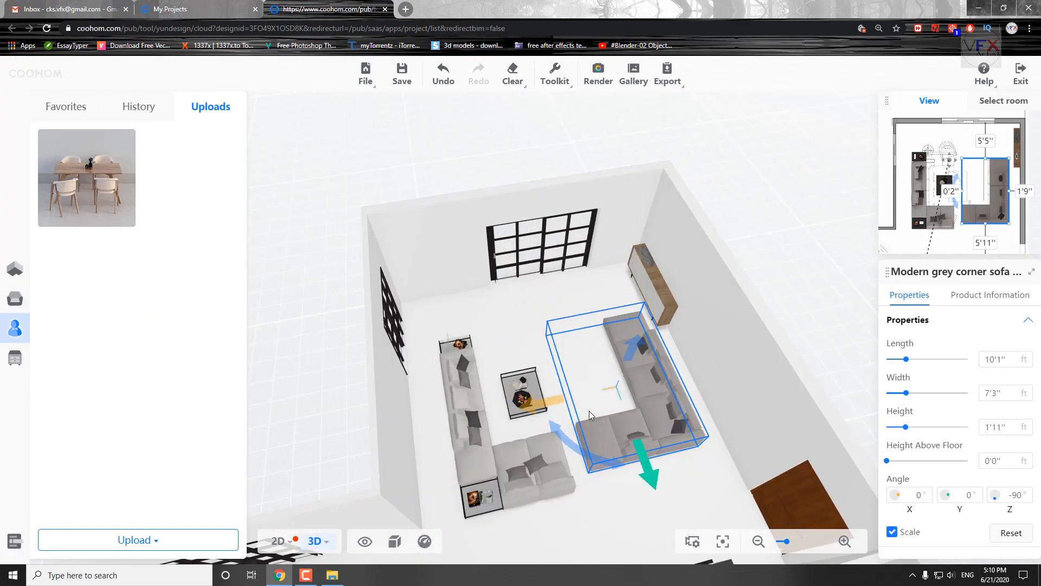
pyautogui.moveTo(589, 411); pyautogui.dragTo(618, 477)
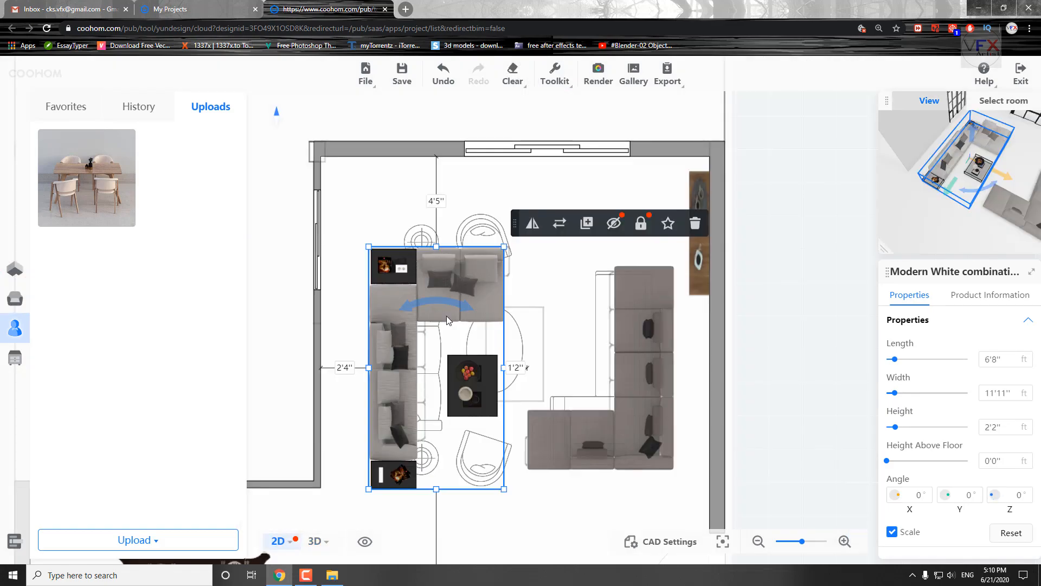
pyautogui.moveTo(424, 270)
pyautogui.mouseDown()
pyautogui.moveTo(414, 262)
pyautogui.moveTo(405, 273)
pyautogui.mouseUp()
pyautogui.click(393, 265)
pyautogui.moveTo(393, 265); pyautogui.dragTo(385, 256)
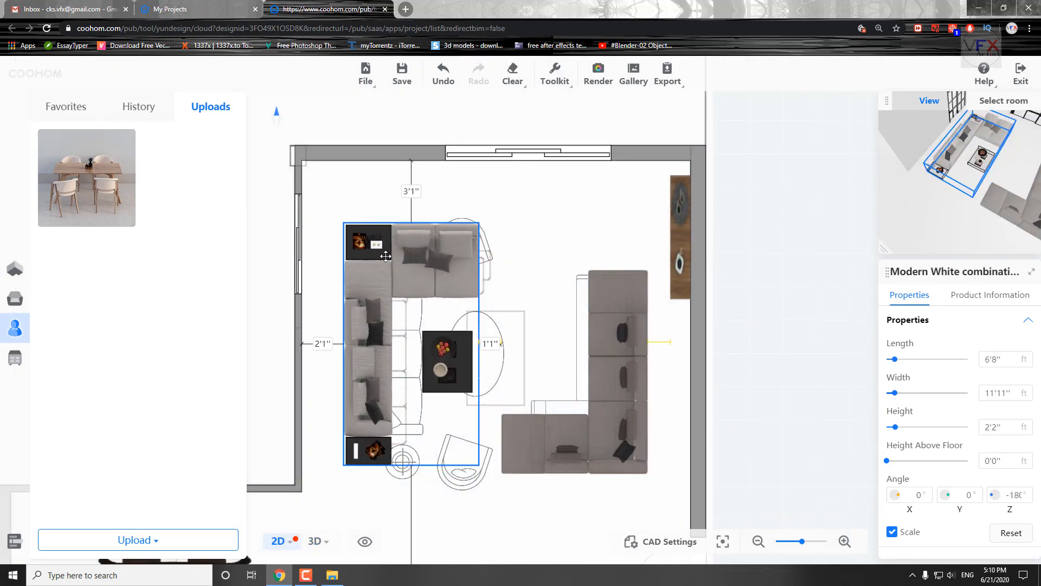
# Show the living room in 3D with the sideboard behind the corner sofa selected and in close view.
pyautogui.click(681, 235)
pyautogui.scroll(3, 683, 231)
pyautogui.moveTo(616, 243); pyautogui.dragTo(654, 244)
pyautogui.click(314, 541)
pyautogui.moveTo(467, 352); pyautogui.dragTo(585, 309)
pyautogui.scroll(4, 519, 295)
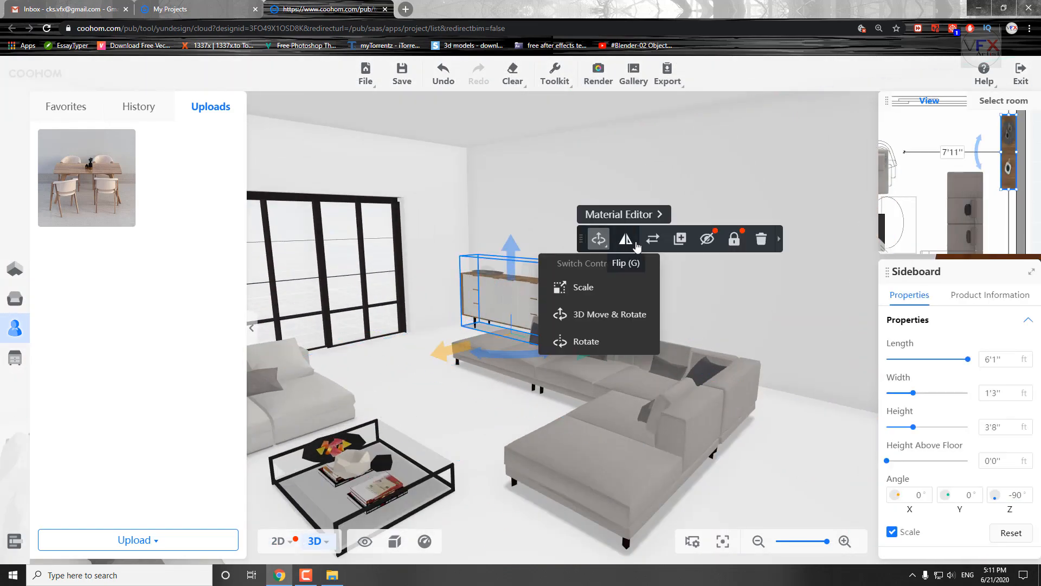
# Try replacing the sideboard with the dark modern wood sideboard from the replacement library.
pyautogui.click(652, 238)
pyautogui.scroll(-6, 168, 480)
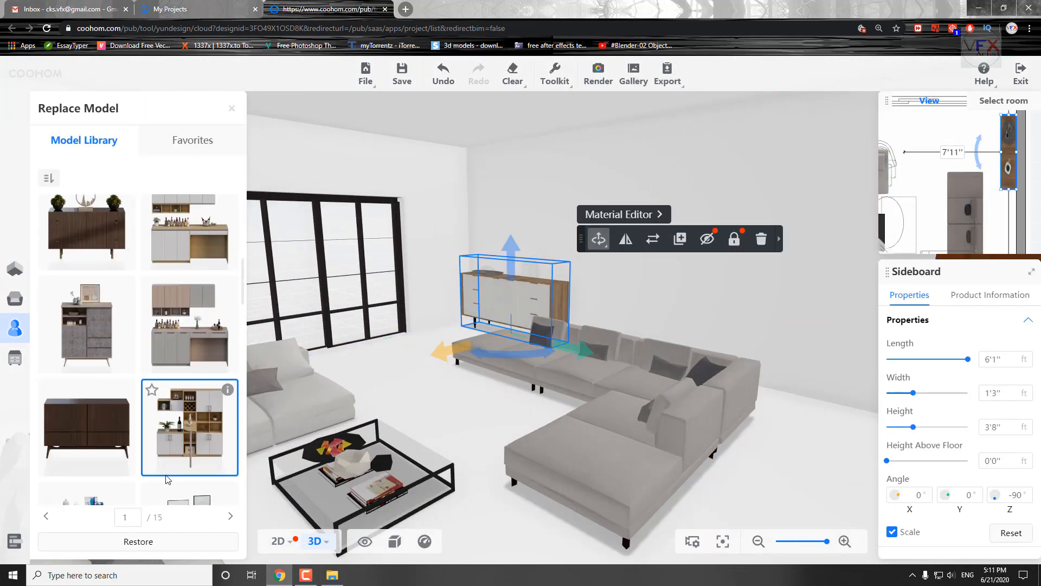
pyautogui.scroll(-10, 167, 480)
pyautogui.scroll(-10, 106, 431)
pyautogui.scroll(-5, 160, 458)
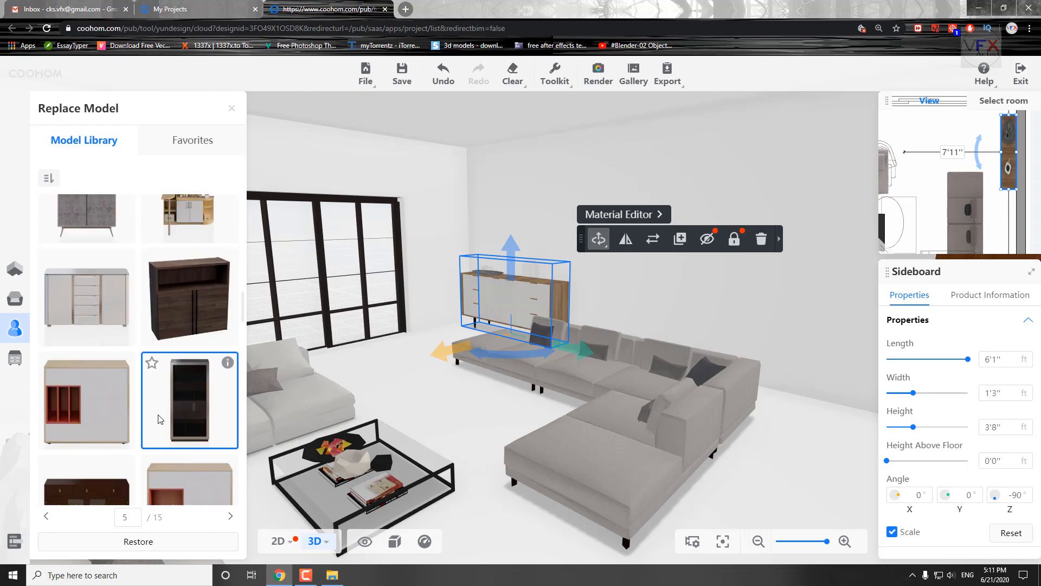
pyautogui.click(87, 307)
pyautogui.scroll(3, 476, 297)
pyautogui.moveTo(412, 452); pyautogui.dragTo(447, 448)
# Browse the further sideboard and cabinet models on pages 5 to 14 of the replacement library.
pyautogui.scroll(-5, 217, 373)
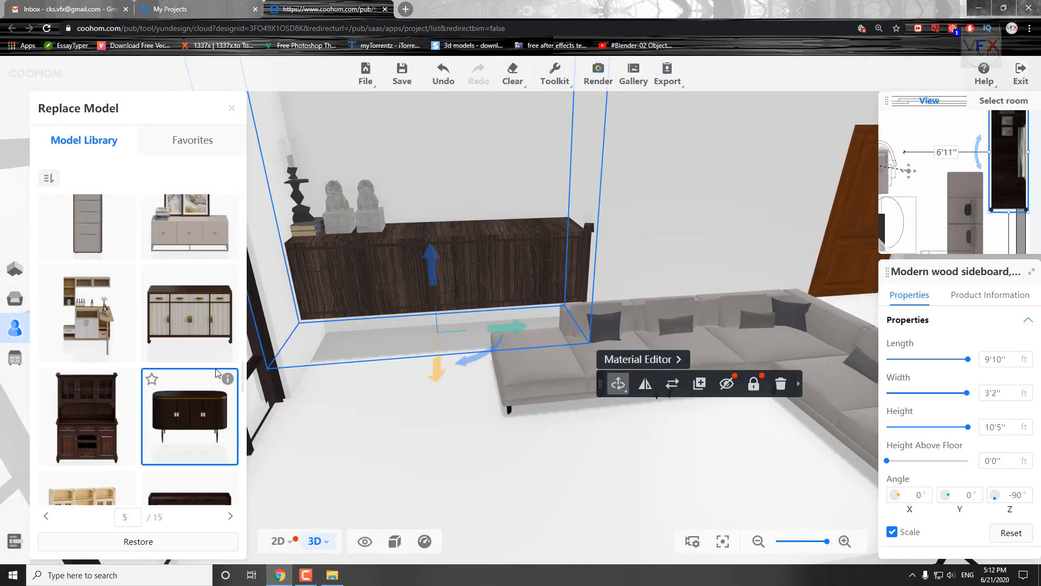
pyautogui.scroll(-8, 217, 373)
pyautogui.scroll(-3, 215, 365)
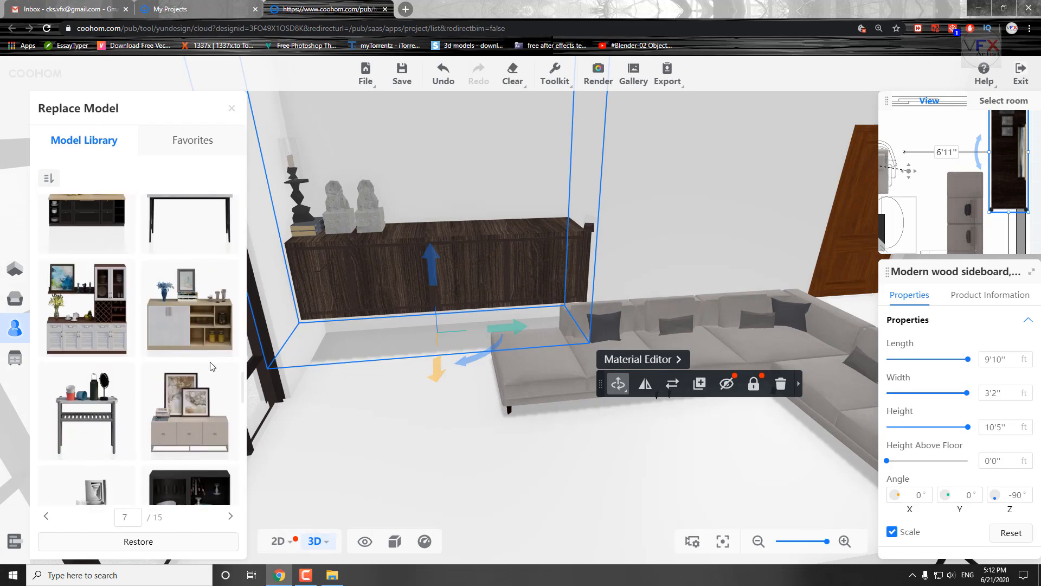
pyautogui.scroll(-6, 212, 367)
pyautogui.scroll(-3, 140, 393)
pyautogui.scroll(-6, 138, 393)
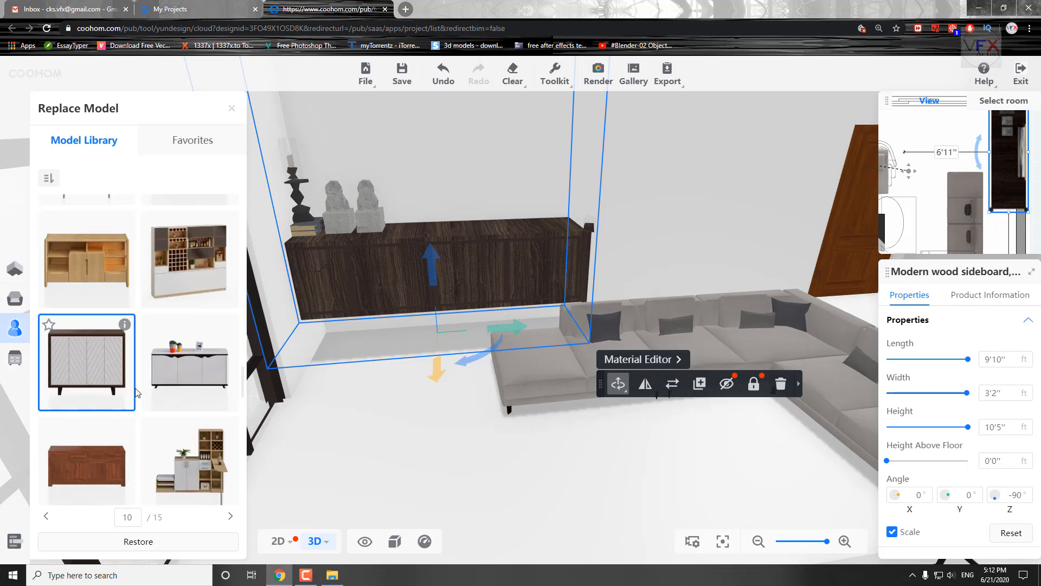
pyautogui.scroll(-6, 137, 391)
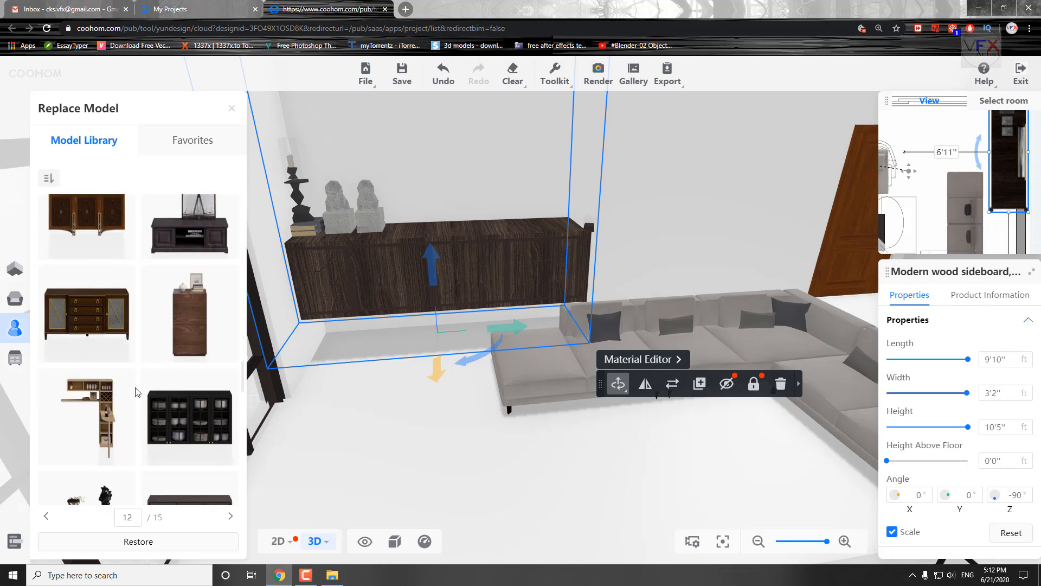
pyautogui.scroll(-6, 137, 392)
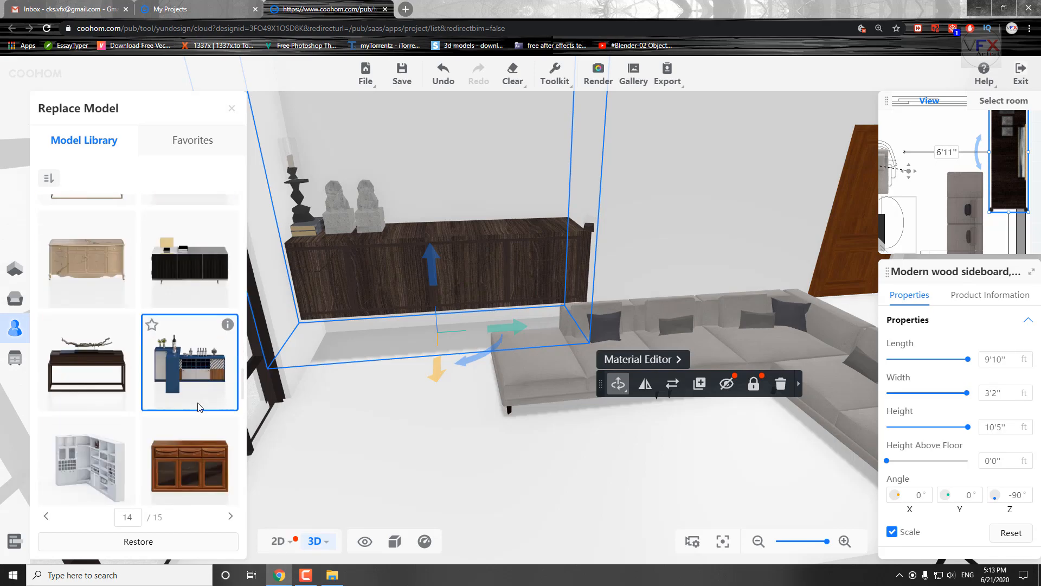
# Replace the sideboard with the white and wood custom wall cabinet with bottle shelves from page 2 of the library.
pyautogui.moveTo(241, 431); pyautogui.dragTo(241, 361)
pyautogui.click(211, 348)
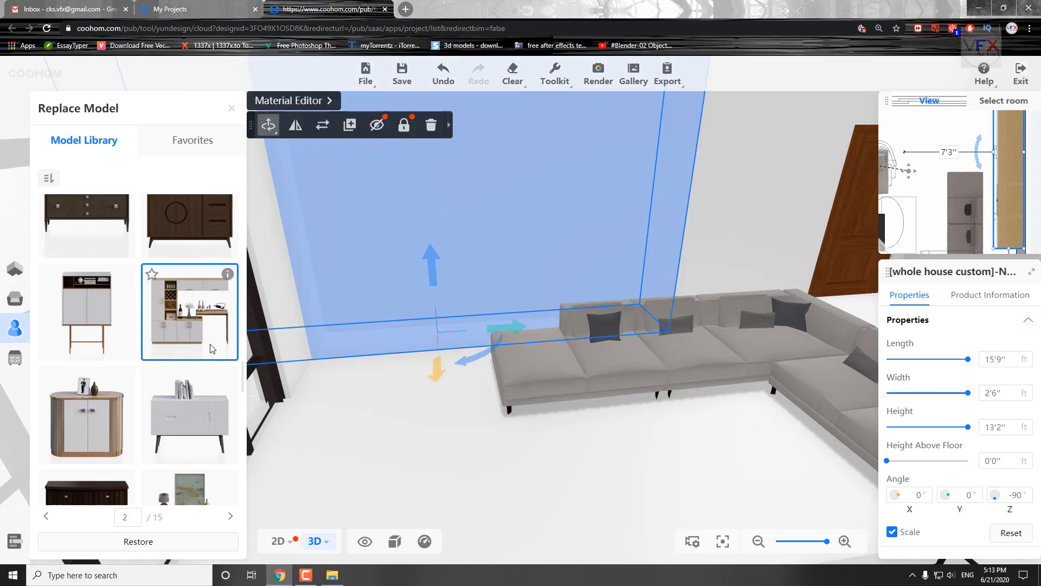
pyautogui.moveTo(528, 430); pyautogui.dragTo(426, 433)
pyautogui.click(601, 400)
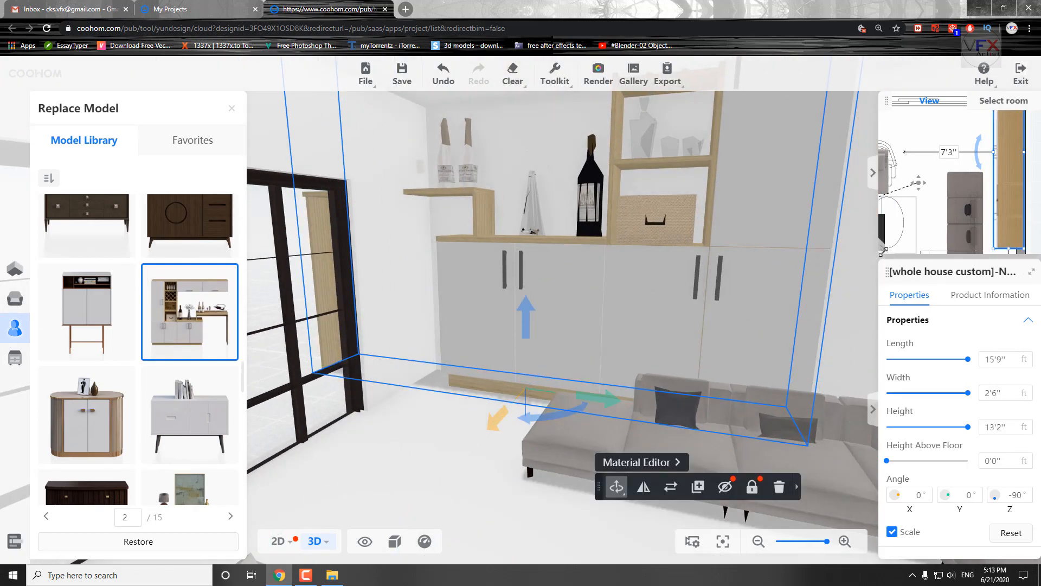
# Enlarge the plan preview, shorten the custom wall cabinet to 11'9" and move it into the room corner.
pyautogui.click(872, 172)
pyautogui.scroll(3, 862, 252)
pyautogui.click(860, 249)
pyautogui.moveTo(797, 362); pyautogui.dragTo(798, 294)
pyautogui.scroll(3, 834, 271)
pyautogui.moveTo(798, 217); pyautogui.dragTo(759, 267)
pyautogui.scroll(-8, 477, 336)
pyautogui.moveTo(571, 444); pyautogui.dragTo(783, 388)
pyautogui.press('d')
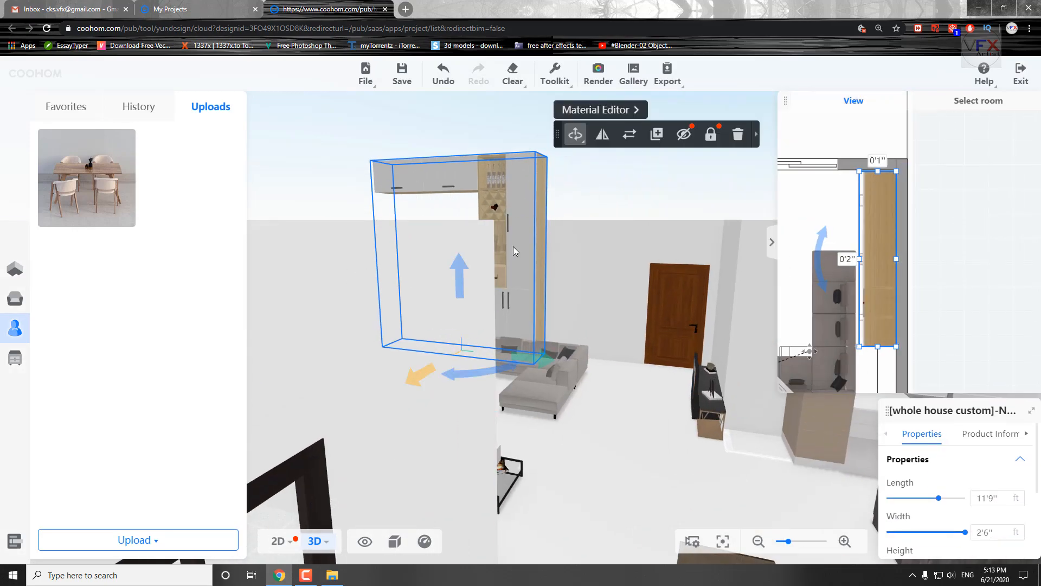
# Scale the custom wall cabinet down to 9'2" long and 1'11" wide, and lower its height below the ceiling.
pyautogui.click(559, 183)
pyautogui.moveTo(460, 260); pyautogui.dragTo(451, 293)
pyautogui.moveTo(586, 434); pyautogui.dragTo(522, 365)
pyautogui.scroll(5, 522, 365)
pyautogui.moveTo(449, 486); pyautogui.dragTo(521, 434)
pyautogui.moveTo(506, 381); pyautogui.dragTo(508, 428)
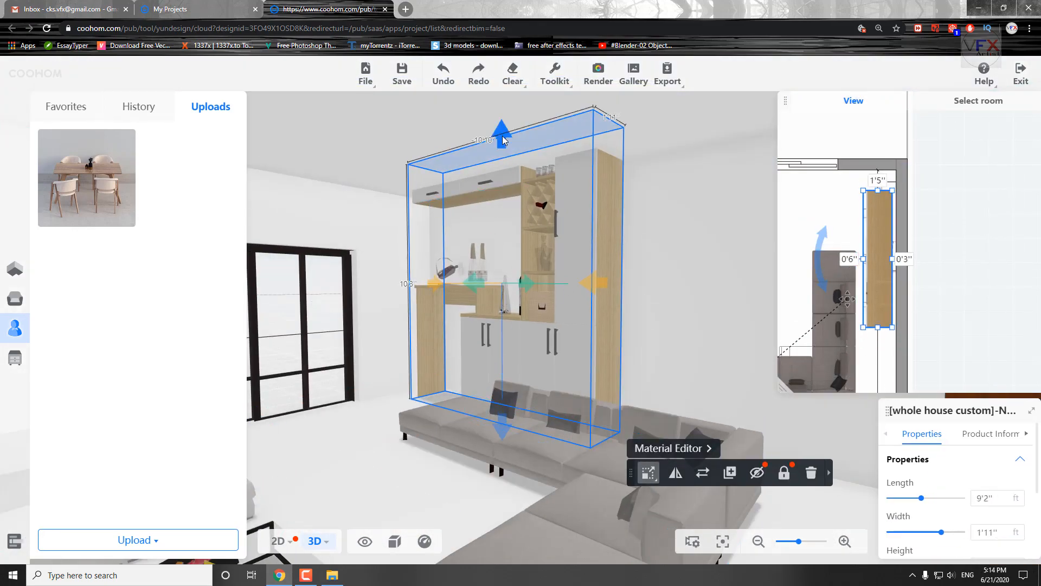
pyautogui.moveTo(504, 141); pyautogui.dragTo(503, 171)
# Position the resized wall cabinet flush against the wall in the corner behind the grey corner sofa.
pyautogui.moveTo(534, 239); pyautogui.dragTo(510, 234)
pyautogui.moveTo(453, 477); pyautogui.dragTo(589, 504)
pyautogui.moveTo(887, 191); pyautogui.dragTo(887, 184, button='right')
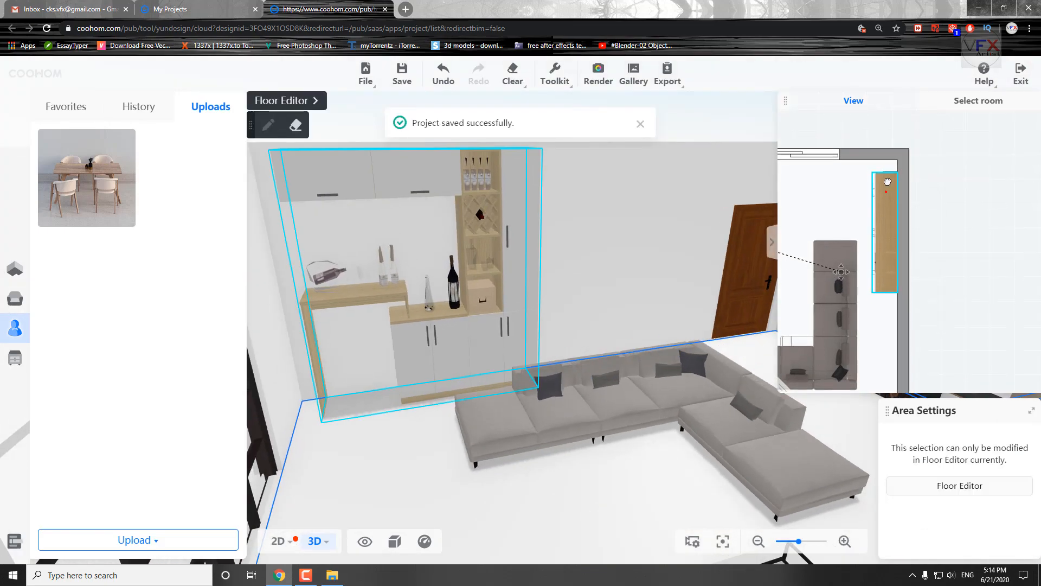
pyautogui.moveTo(887, 184); pyautogui.dragTo(876, 191)
pyautogui.scroll(-5, 755, 446)
pyautogui.scroll(4, 442, 437)
# Replace the single door near the TV cabinet with a dark brown wooden door, and browse the other door models.
pyautogui.moveTo(755, 447); pyautogui.dragTo(450, 347)
pyautogui.click(448, 272)
pyautogui.click(557, 202)
pyautogui.scroll(-7, 140, 379)
pyautogui.scroll(-10, 103, 386)
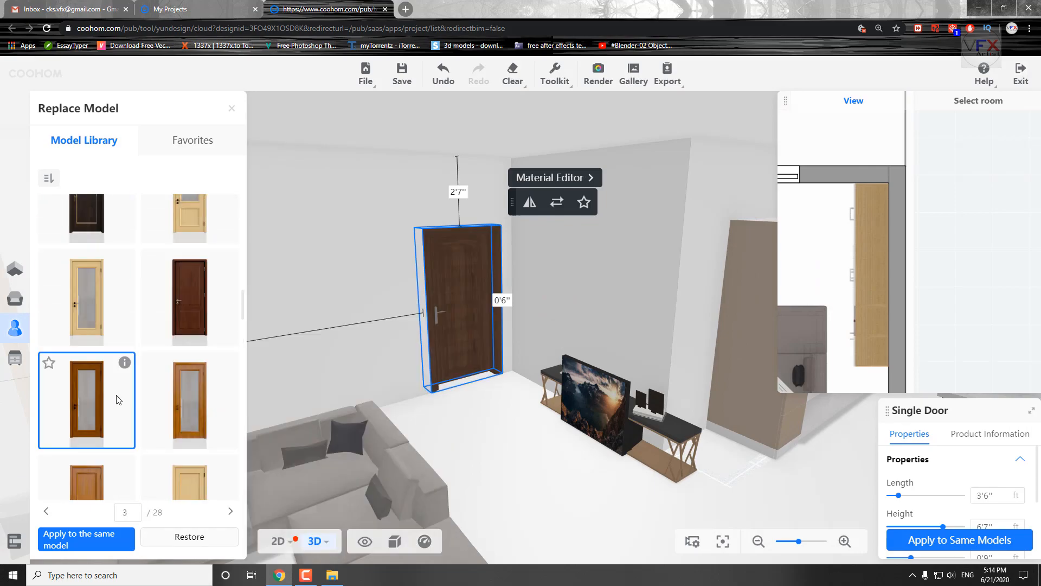
pyautogui.scroll(-15, 121, 395)
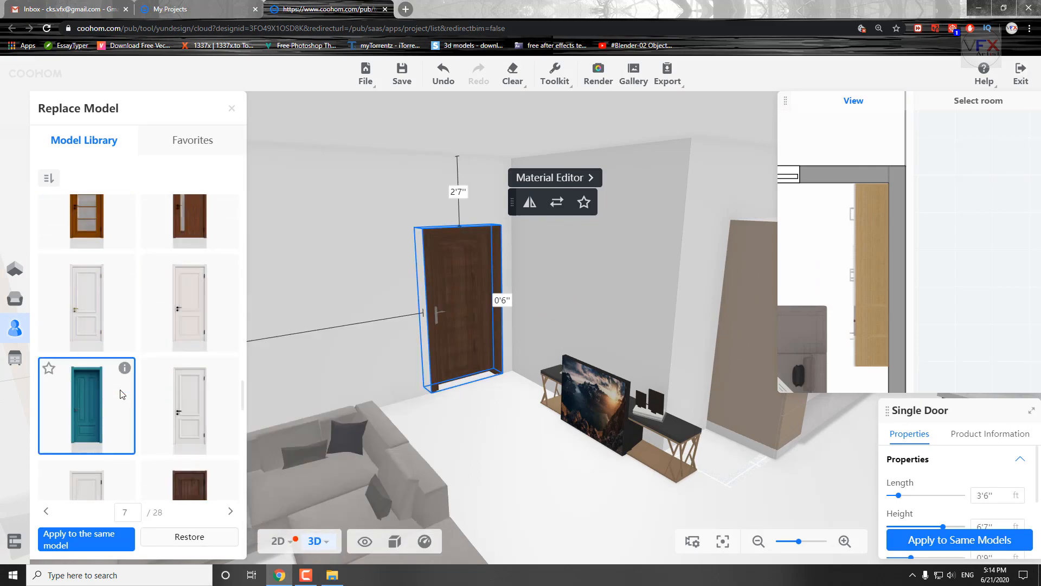
pyautogui.scroll(16, 197, 391)
pyautogui.scroll(8, 200, 387)
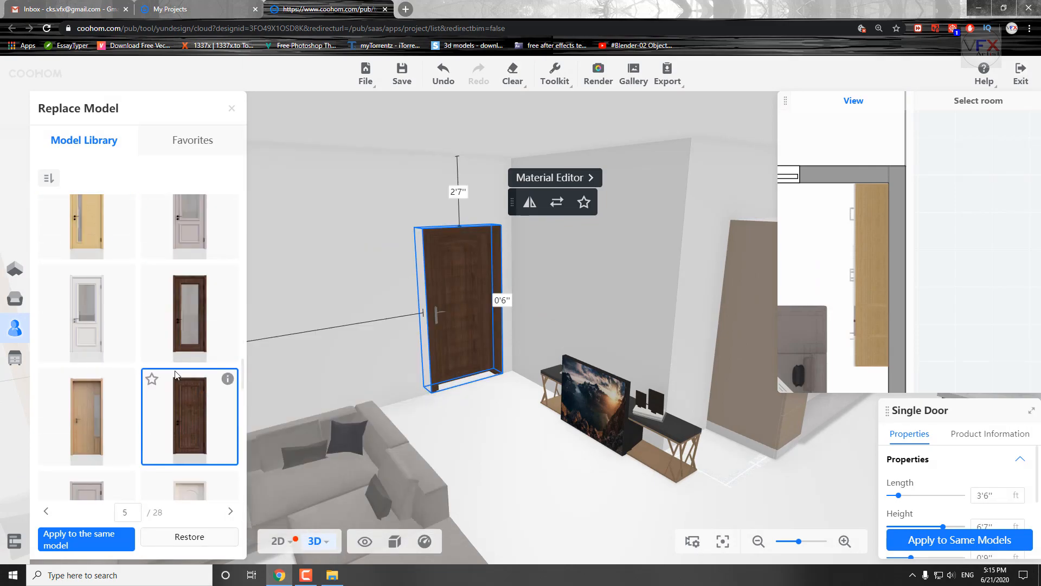
pyautogui.scroll(6, 157, 371)
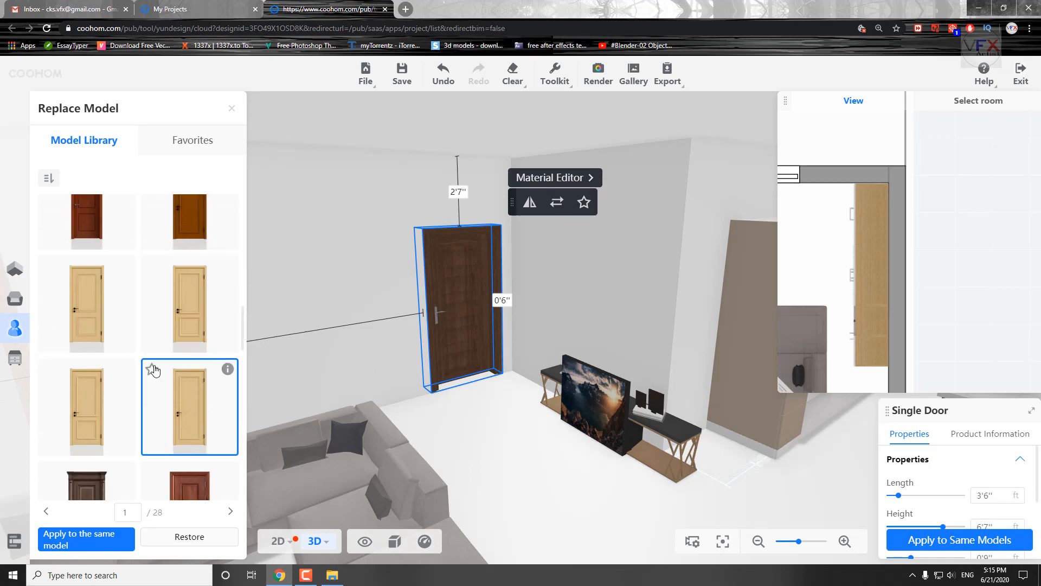
pyautogui.scroll(-10, 91, 405)
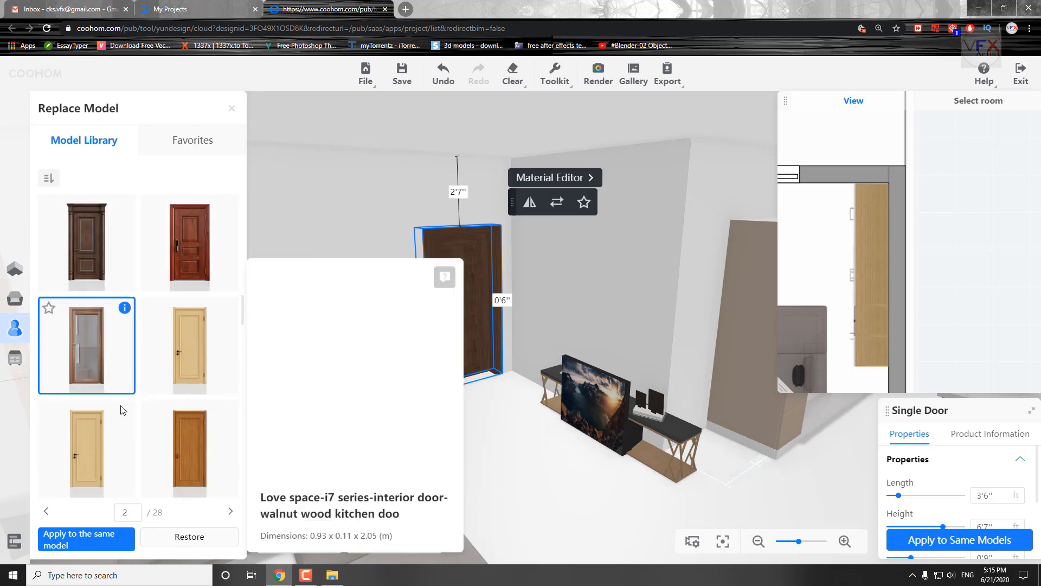
pyautogui.scroll(4, 442, 481)
# Move the TV cabinet away from the television and place it against the wall between the door and the kitchen.
pyautogui.moveTo(441, 480); pyautogui.dragTo(681, 441)
pyautogui.scroll(-3, 681, 442)
pyautogui.click(434, 461)
pyautogui.moveTo(542, 453); pyautogui.dragTo(802, 443)
pyautogui.click(477, 426)
pyautogui.scroll(-3, 862, 260)
pyautogui.moveTo(879, 347); pyautogui.dragTo(916, 226)
pyautogui.moveTo(668, 315); pyautogui.dragTo(664, 428)
pyautogui.scroll(-3, 651, 379)
pyautogui.moveTo(538, 311); pyautogui.dragTo(516, 311)
pyautogui.moveTo(440, 383); pyautogui.dragTo(440, 382)
pyautogui.moveTo(445, 319)
pyautogui.mouseDown()
pyautogui.moveTo(467, 321)
pyautogui.moveTo(457, 321)
pyautogui.mouseUp()
pyautogui.moveTo(909, 206); pyautogui.dragTo(905, 261)
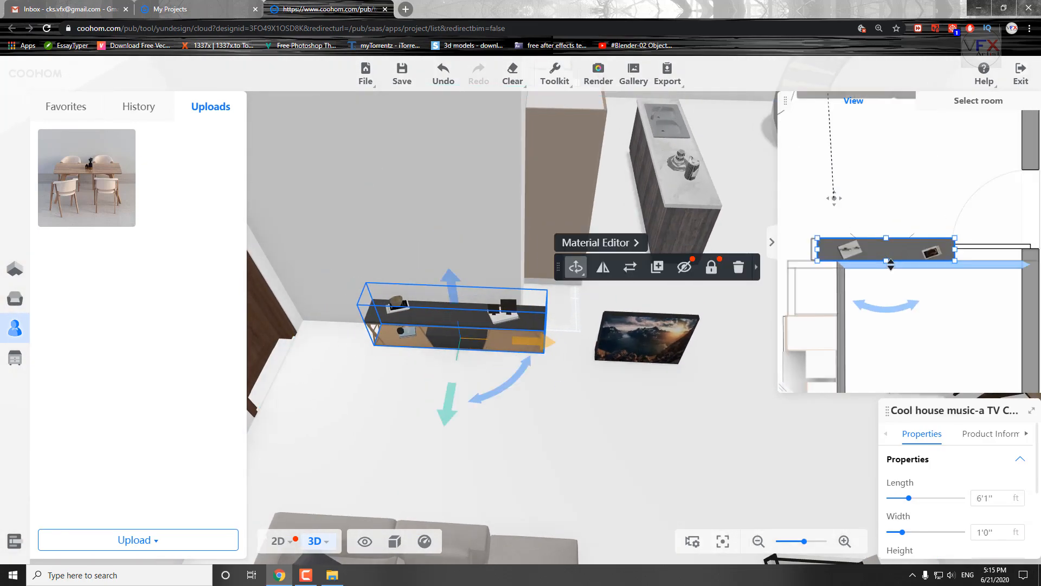
# Browse the replacement models in the library for the beige and white kitchen cabinet unit along the wall.
pyautogui.click(688, 436)
pyautogui.moveTo(689, 436); pyautogui.dragTo(259, 265)
pyautogui.moveTo(705, 293); pyautogui.dragTo(559, 266, button='right')
pyautogui.scroll(-3, 553, 258)
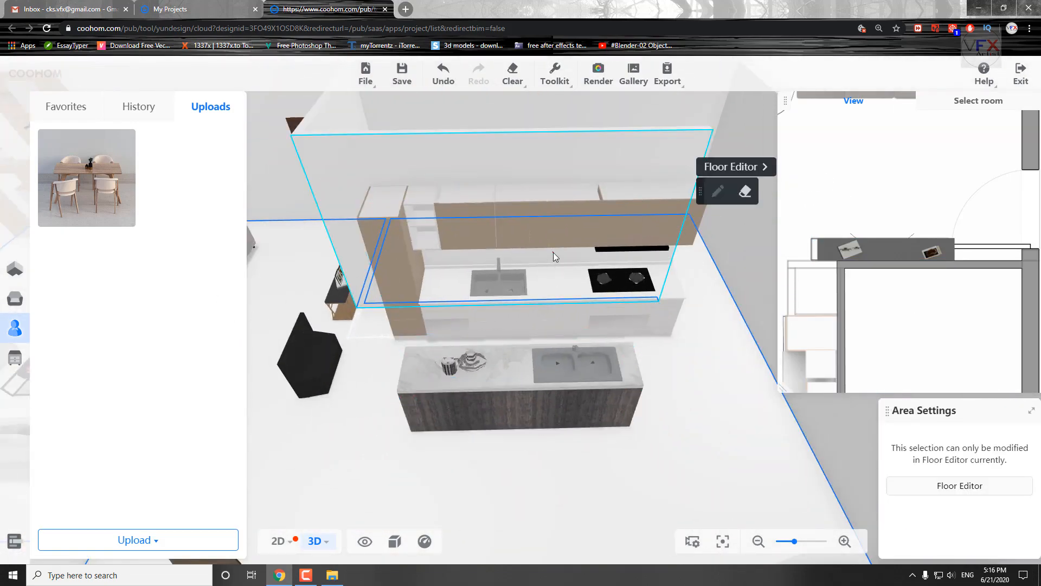
pyautogui.click(554, 258)
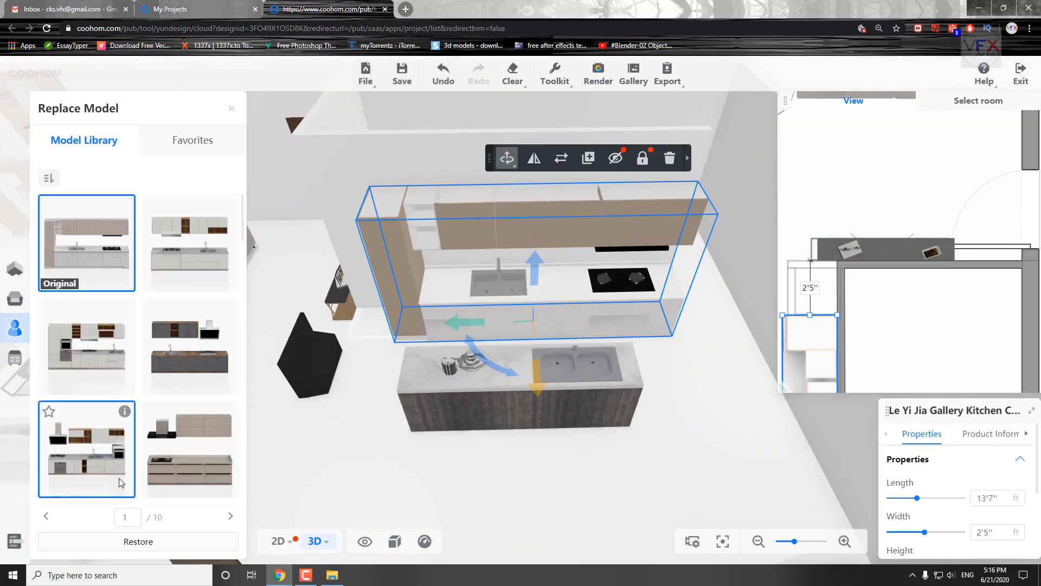
pyautogui.scroll(-5, 120, 482)
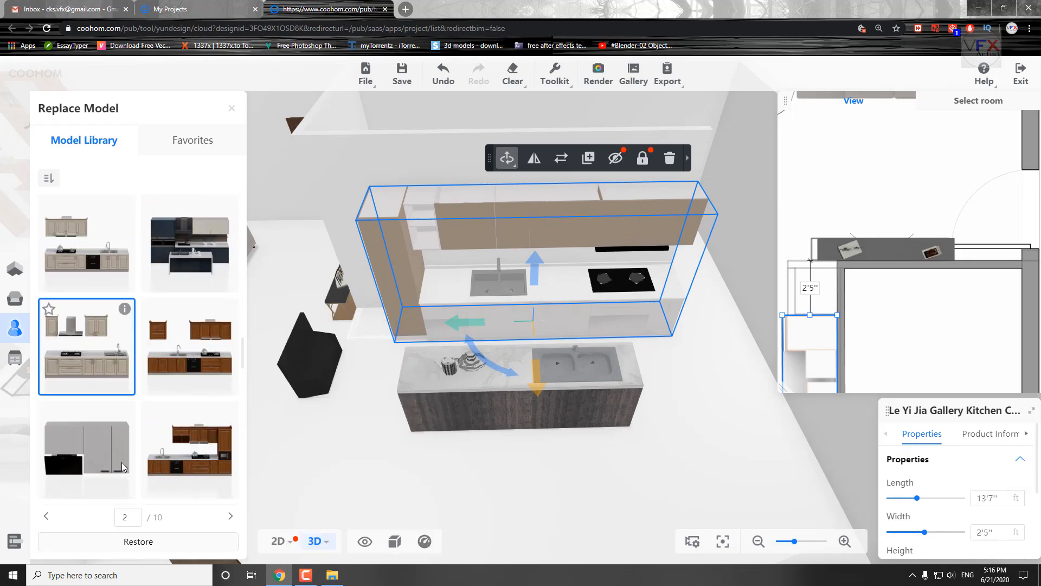
pyautogui.scroll(-5, 124, 464)
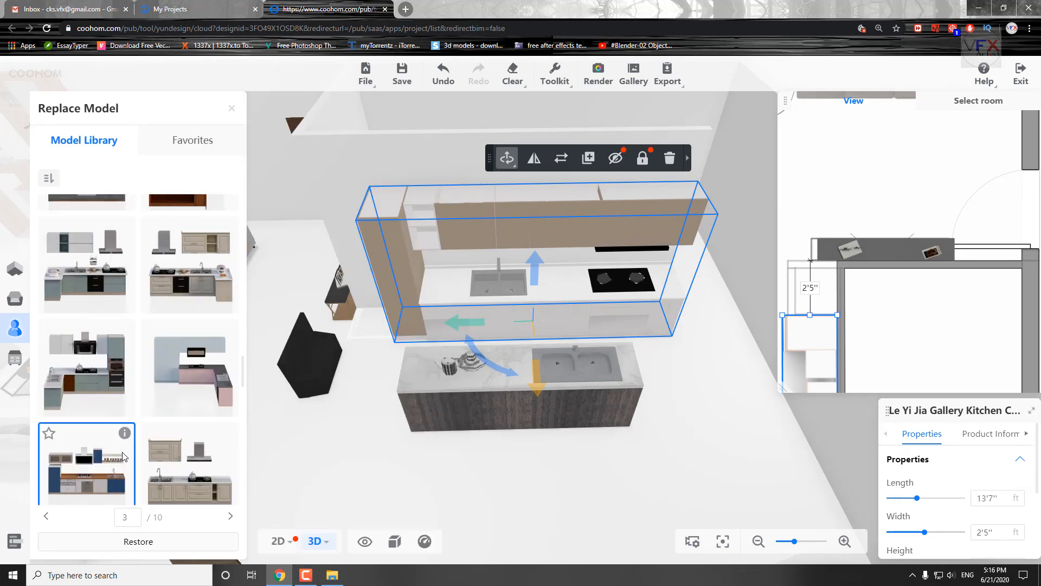
pyautogui.scroll(-5, 117, 434)
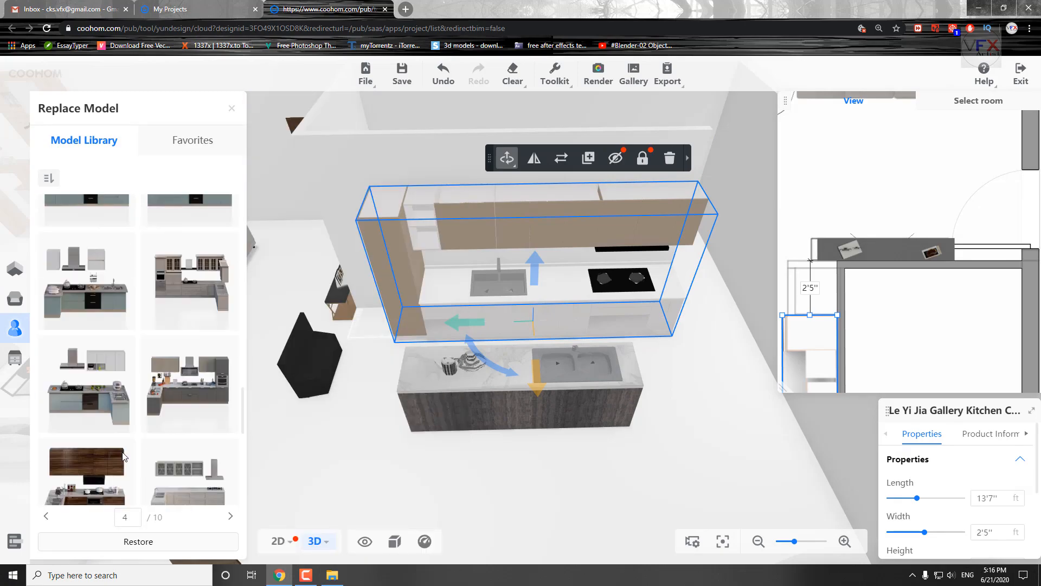
pyautogui.scroll(-3, 106, 407)
pyautogui.click(231, 516)
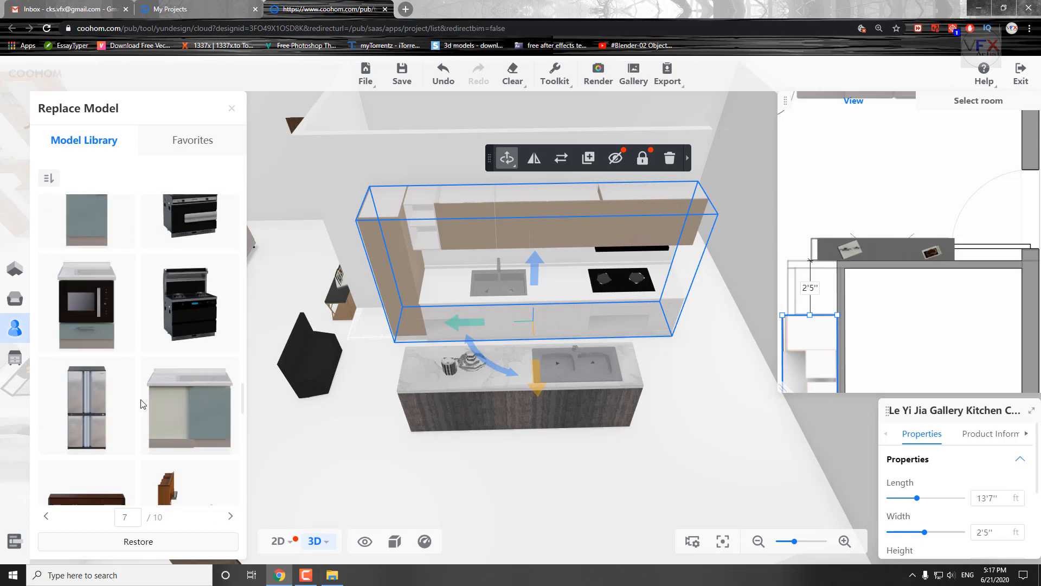
pyautogui.scroll(-5, 184, 451)
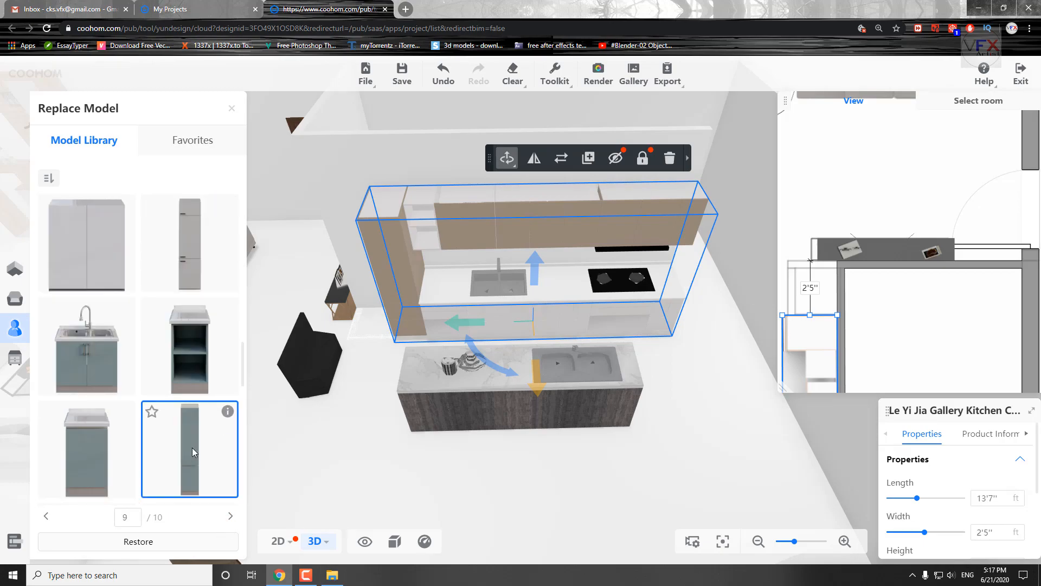
pyautogui.click(47, 517)
pyautogui.click(47, 517)
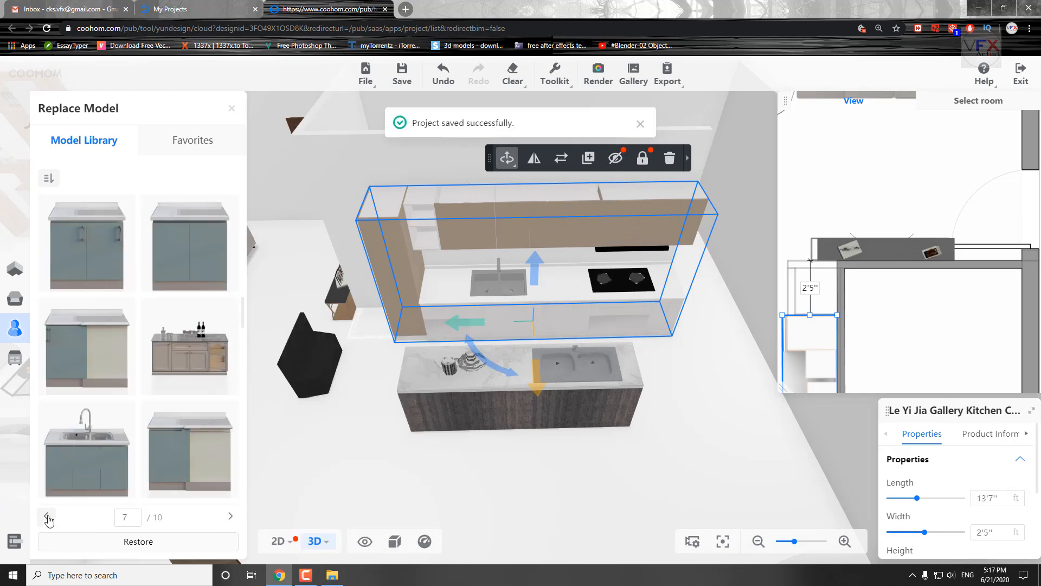
pyautogui.click(47, 516)
pyautogui.click(46, 516)
pyautogui.click(47, 517)
pyautogui.click(46, 517)
pyautogui.click(46, 517)
pyautogui.click(46, 517)
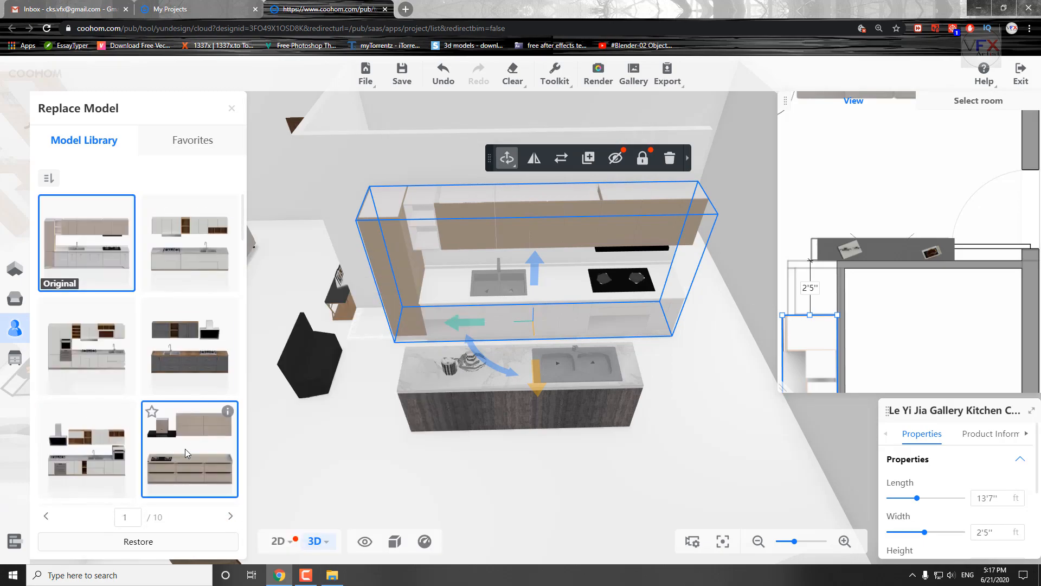
pyautogui.scroll(-3, 186, 454)
pyautogui.click(232, 519)
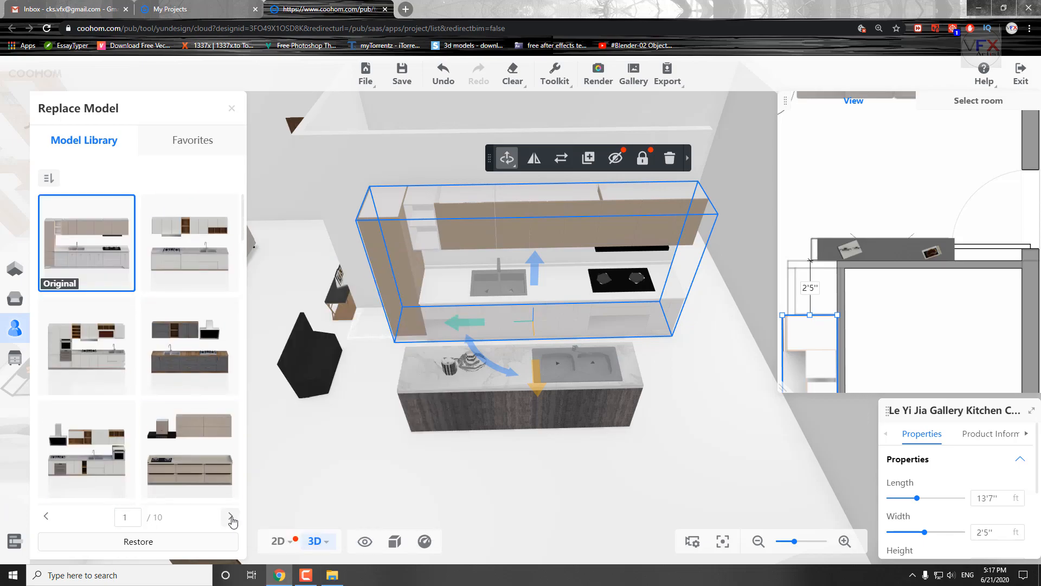
# Browse the replacement models for the kitchen island with the marble top and dark wood front.
pyautogui.click(542, 406)
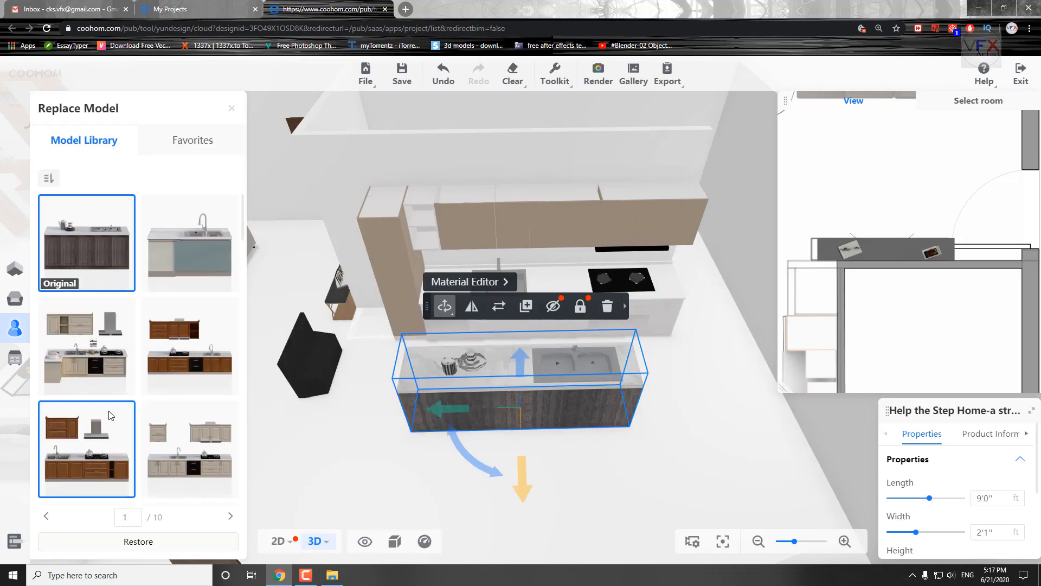
pyautogui.scroll(-10, 177, 377)
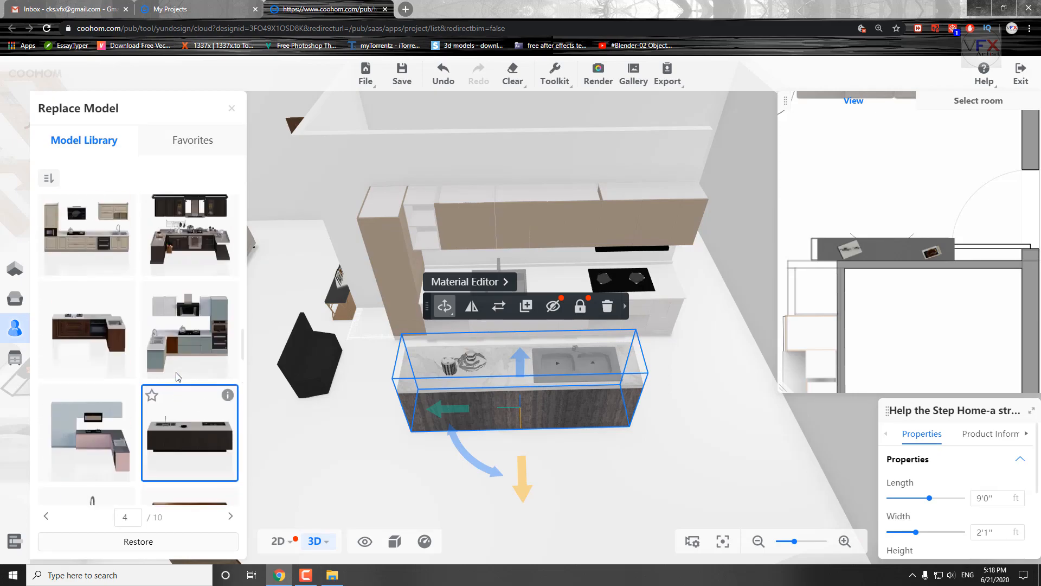
pyautogui.scroll(-3, 198, 361)
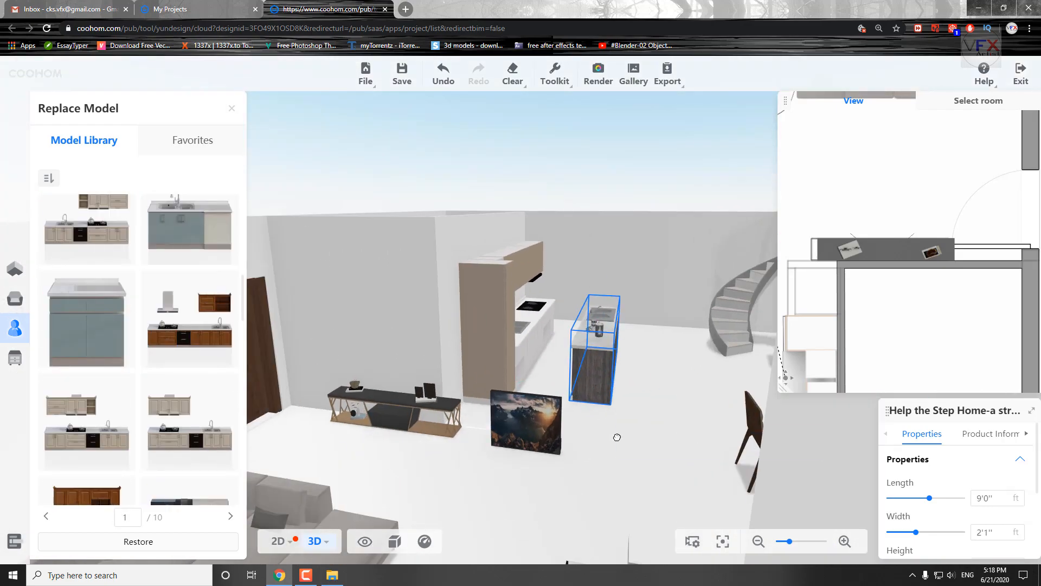
# Replace the small television with the wide flat-screen showing a bridge at dusk, and centre it over the TV cabinet.
pyautogui.click(526, 418)
pyautogui.scroll(-9, 166, 418)
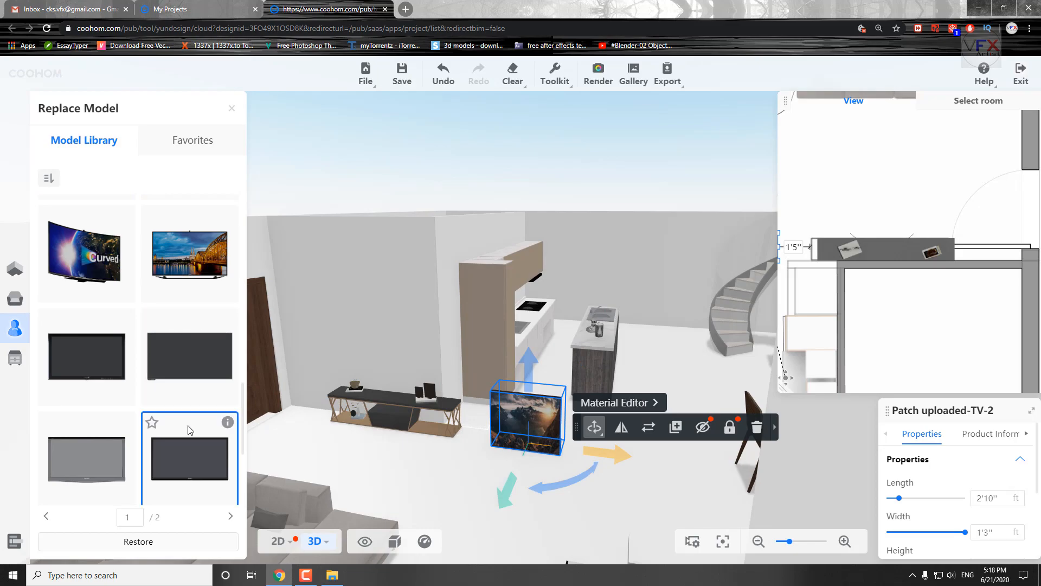
pyautogui.click(190, 253)
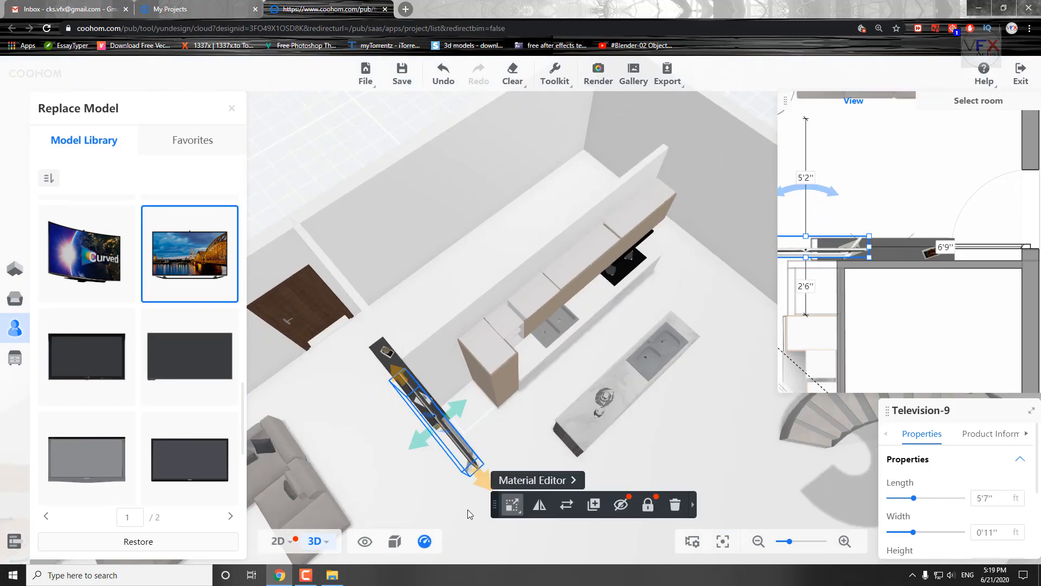
pyautogui.click(879, 239)
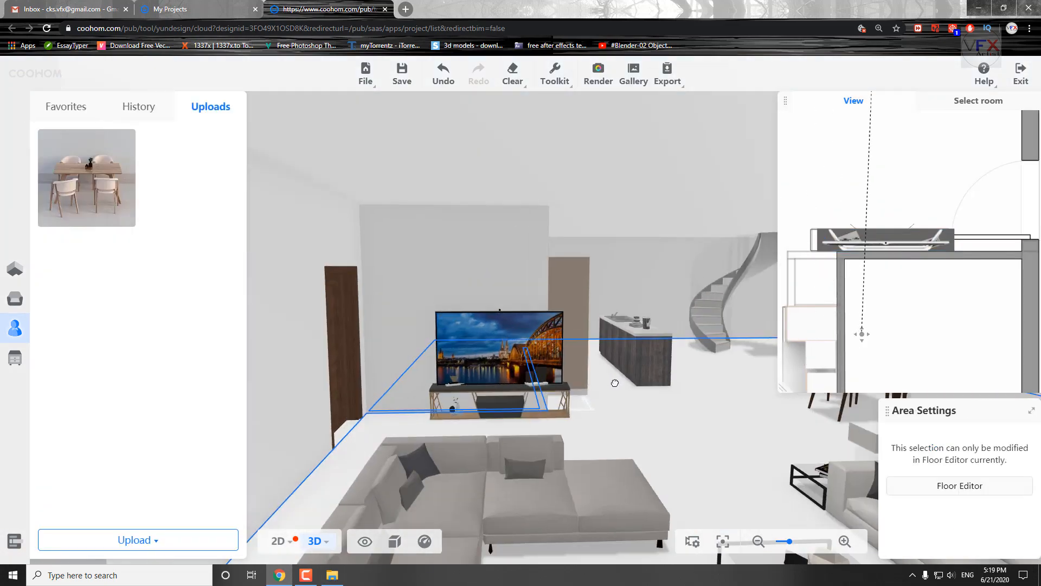
pyautogui.scroll(5, 598, 422)
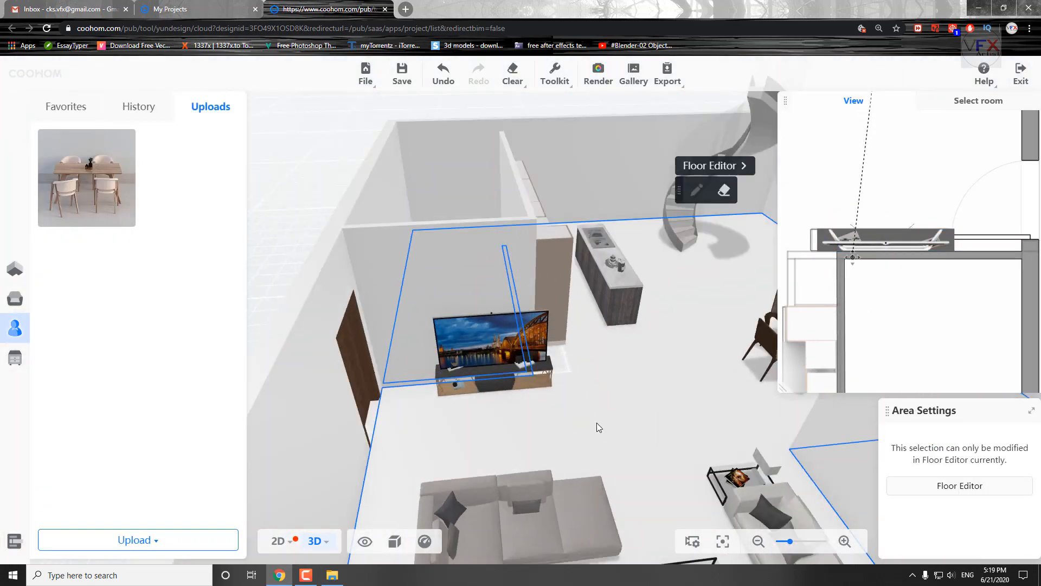
# Open the room's floor in the Floor Editor, enlarge the 3D preview, and close the floor's area settings.
pyautogui.click(960, 486)
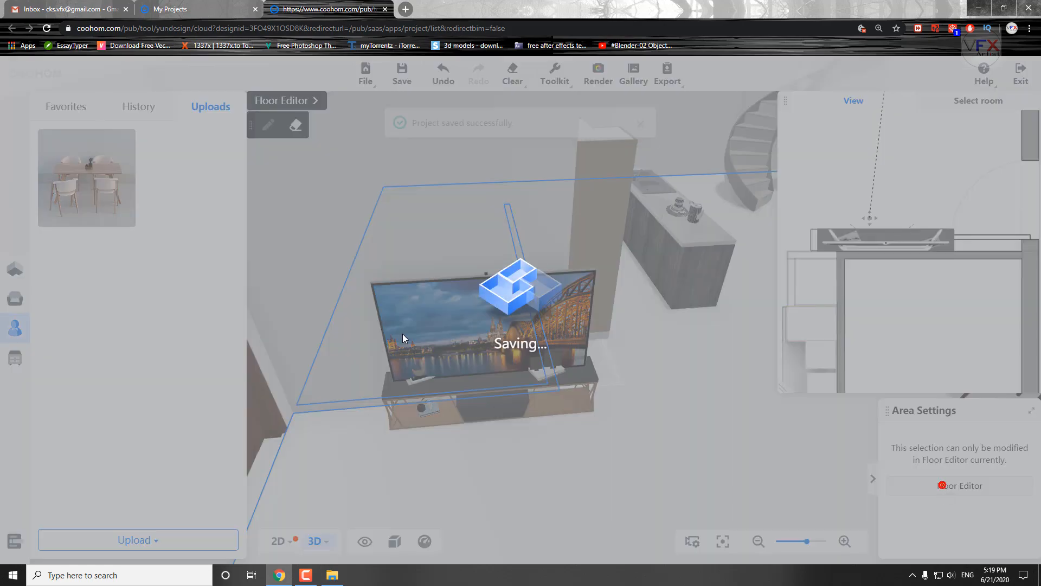
pyautogui.scroll(-5, 446, 355)
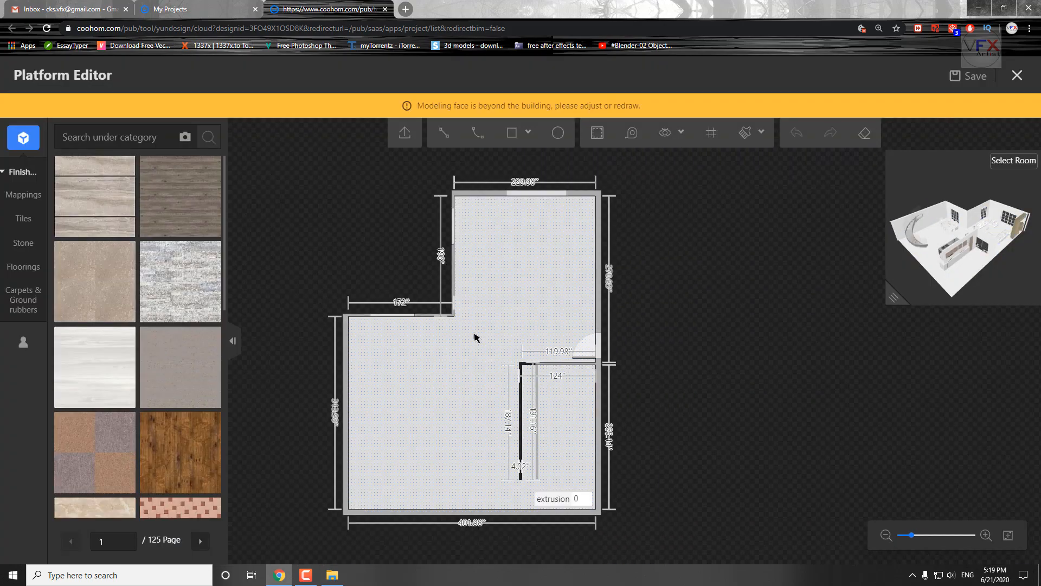
pyautogui.click(474, 334)
pyautogui.moveTo(895, 301); pyautogui.dragTo(648, 527)
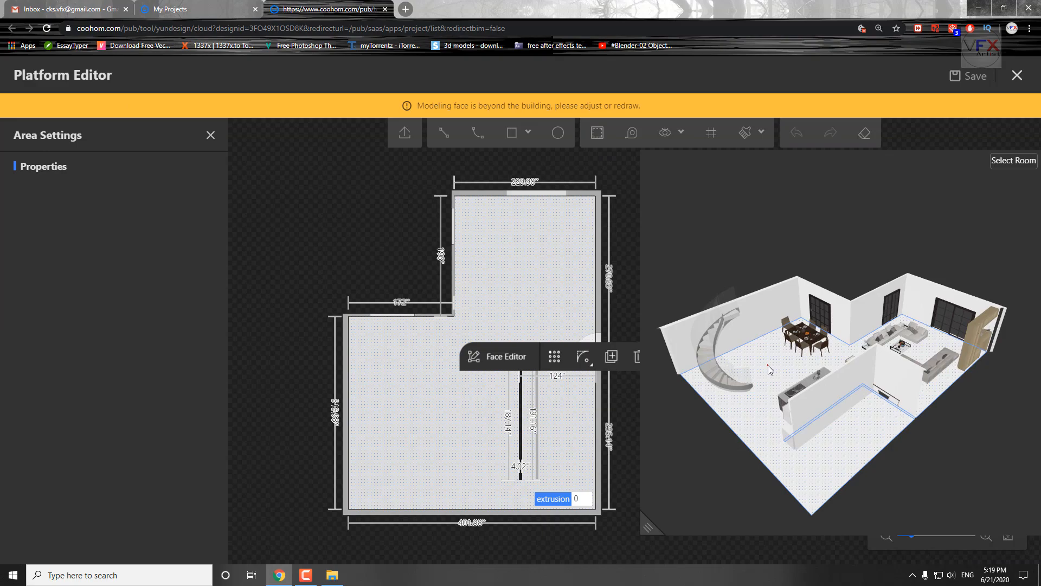
pyautogui.click(210, 135)
# Browse the floor finishes under Mappings, Marbles tiles and Composite Solid Wood Floorings.
pyautogui.scroll(-10, 95, 379)
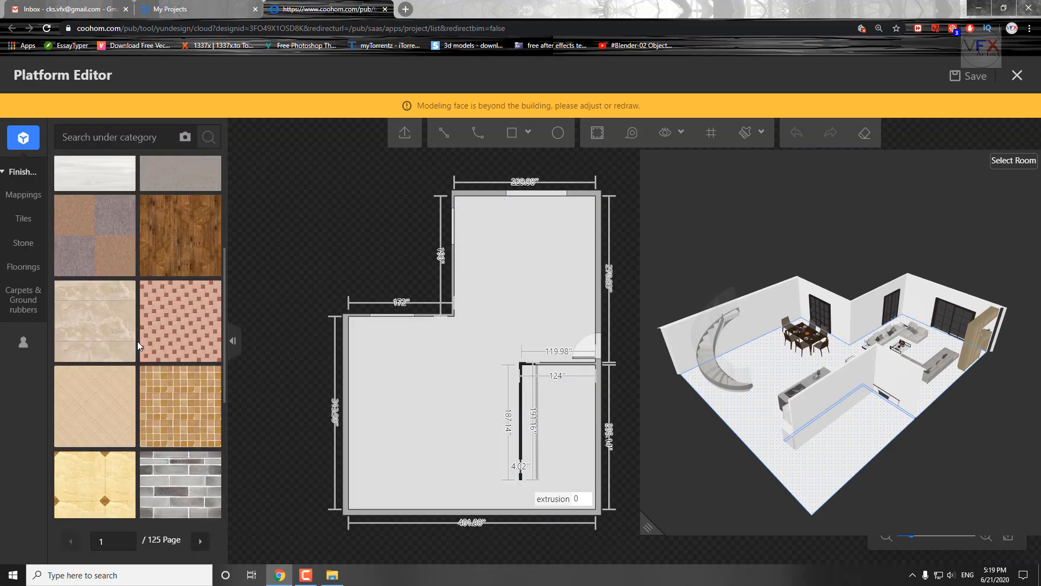
pyautogui.click(24, 194)
pyautogui.scroll(-2, 141, 458)
pyautogui.moveTo(21, 220)
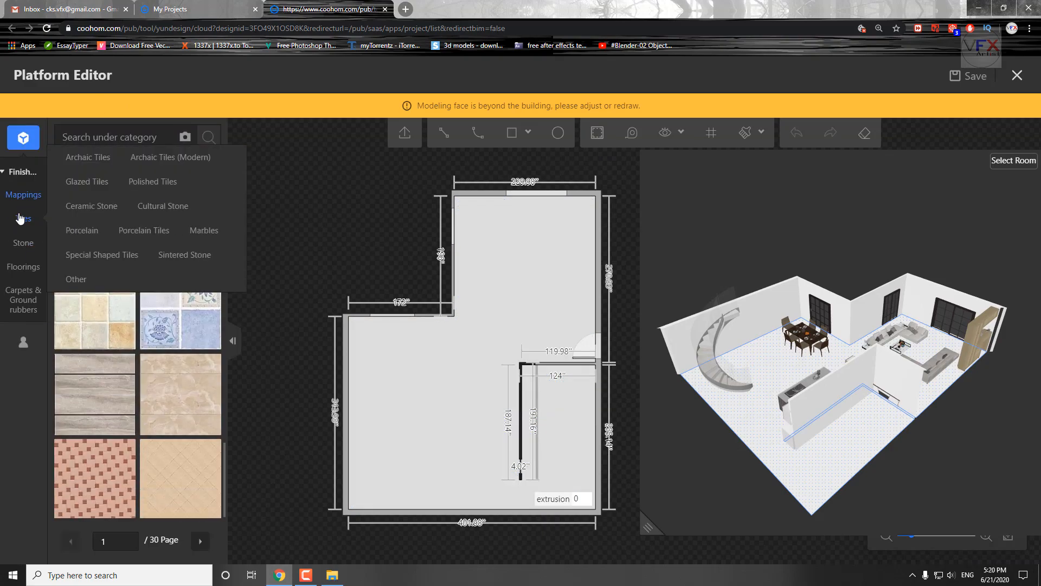
pyautogui.click(199, 232)
pyautogui.click(116, 239)
pyautogui.scroll(-7, 152, 441)
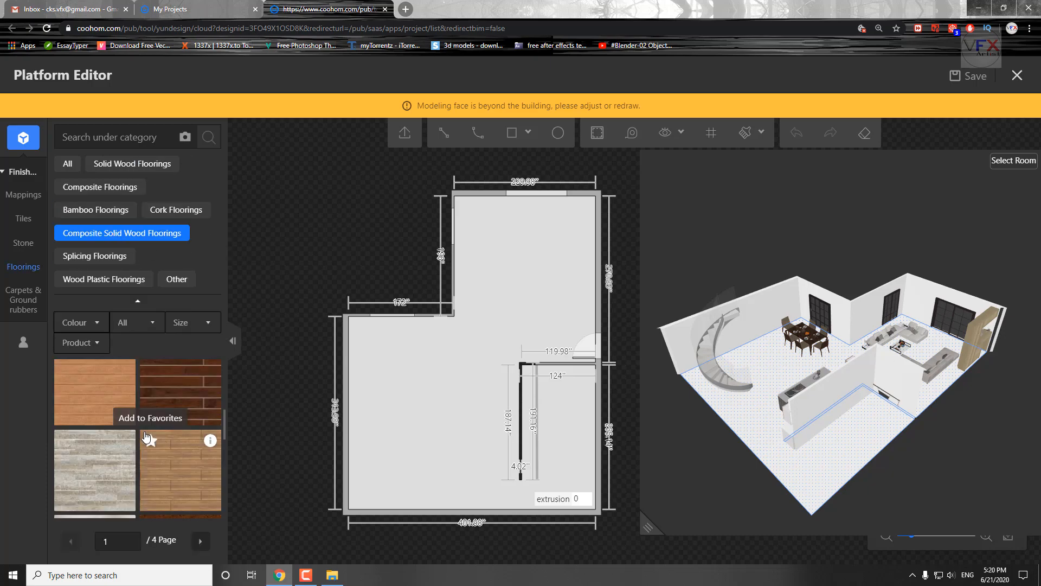
# Cover the whole floor with the yellow tile with small brown diamonds from the Floor Tiles mappings, and inspect it in 3D.
pyautogui.click(43, 198)
pyautogui.click(167, 163)
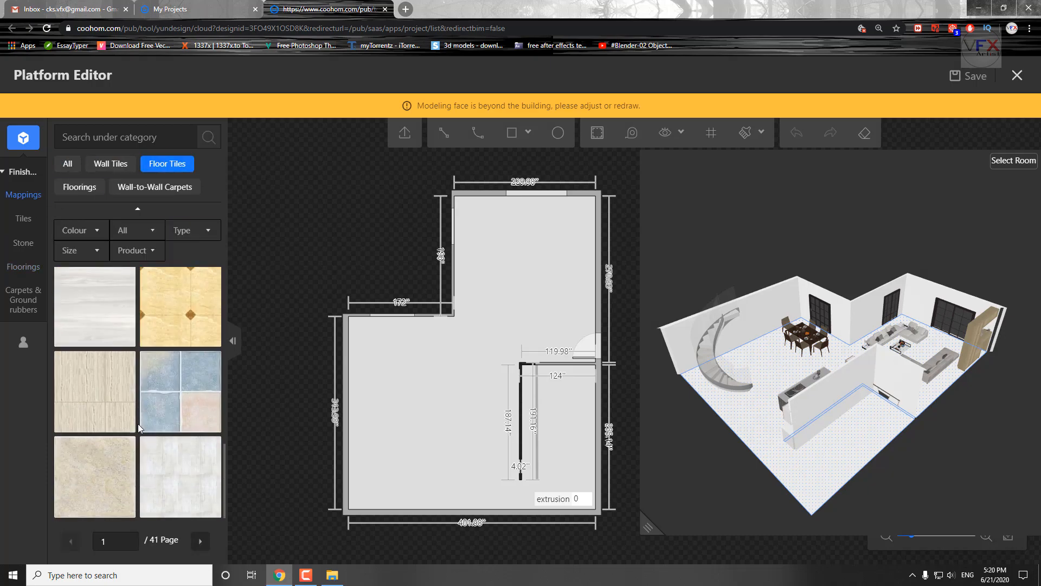
pyautogui.scroll(6, 168, 438)
pyautogui.scroll(-5, 167, 438)
pyautogui.scroll(3, 841, 347)
pyautogui.click(177, 379)
pyautogui.moveTo(889, 347); pyautogui.dragTo(722, 363)
# Cover the whole floor with the rough brown marble from the Stone finishes.
pyautogui.scroll(-2, 185, 382)
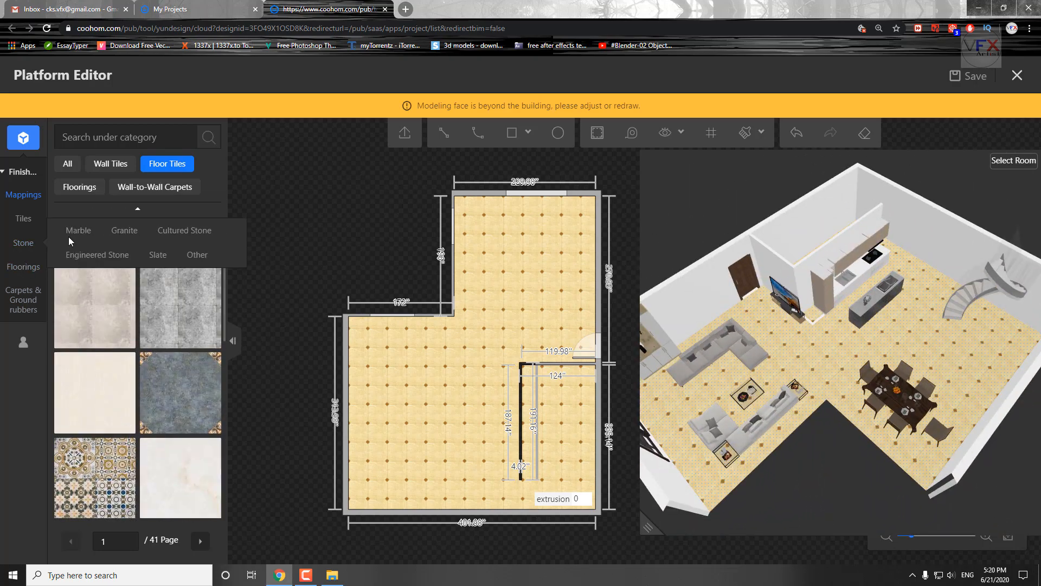
pyautogui.scroll(-7, 128, 440)
pyautogui.click(103, 399)
pyautogui.click(483, 405)
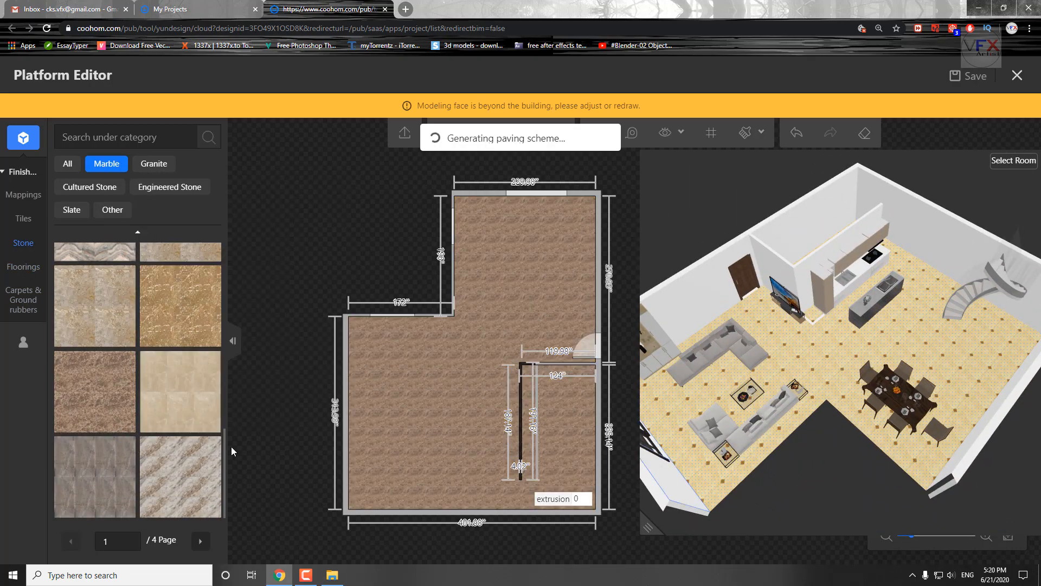
# Cover the whole floor with the light grey wood-grain plank mapping, and inspect it up close in 3D.
pyautogui.moveTo(23, 267)
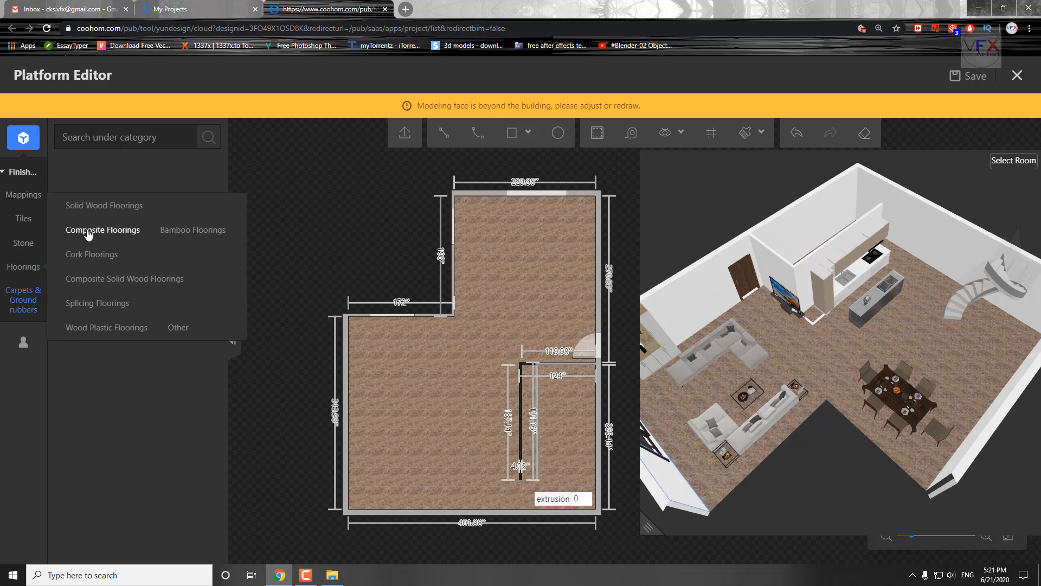
pyautogui.click(24, 195)
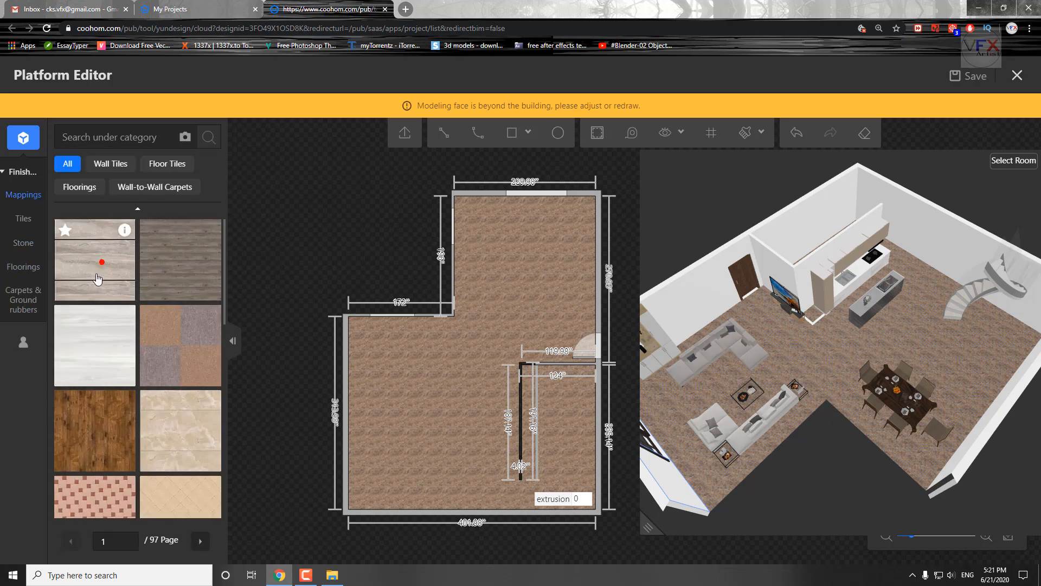
pyautogui.click(99, 274)
pyautogui.scroll(5, 851, 392)
pyautogui.moveTo(851, 393); pyautogui.dragTo(860, 448)
# Cover the whole floor with the plain cream 800*800 tile from Polished Tiles, and inspect the room in 3D.
pyautogui.scroll(-5, 133, 385)
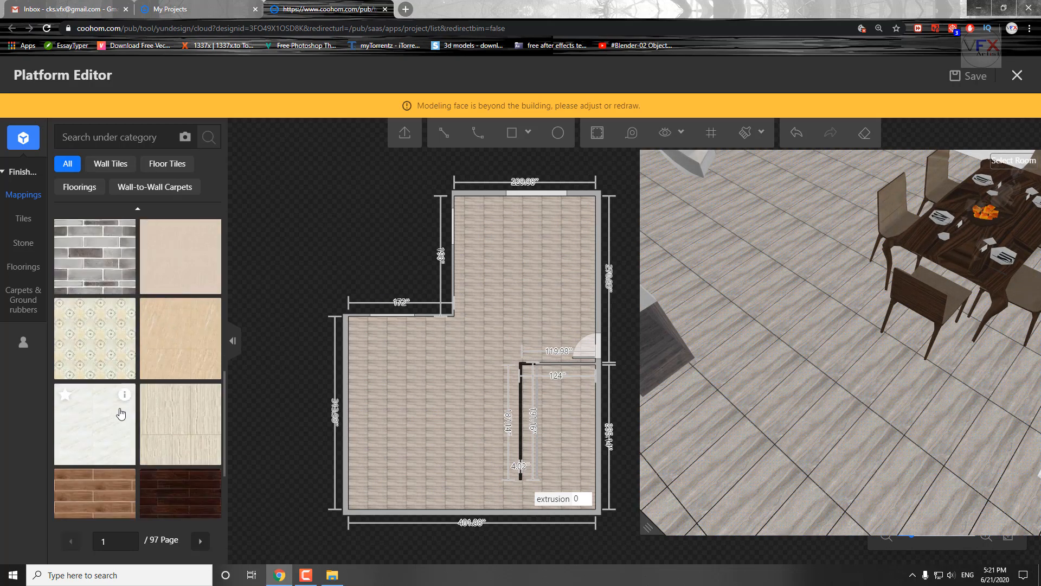
pyautogui.click(79, 186)
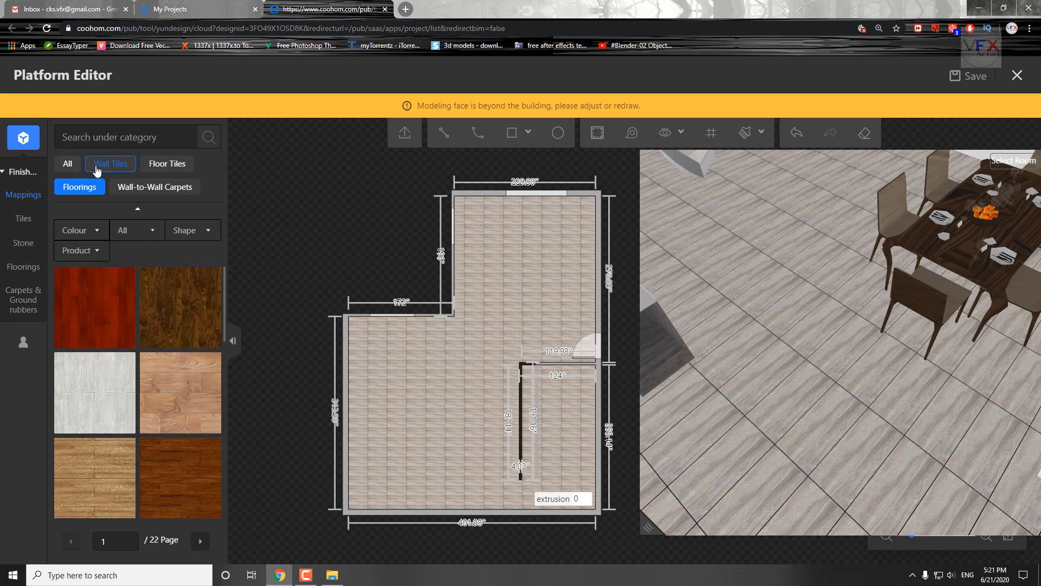
pyautogui.click(20, 171)
pyautogui.moveTo(23, 251)
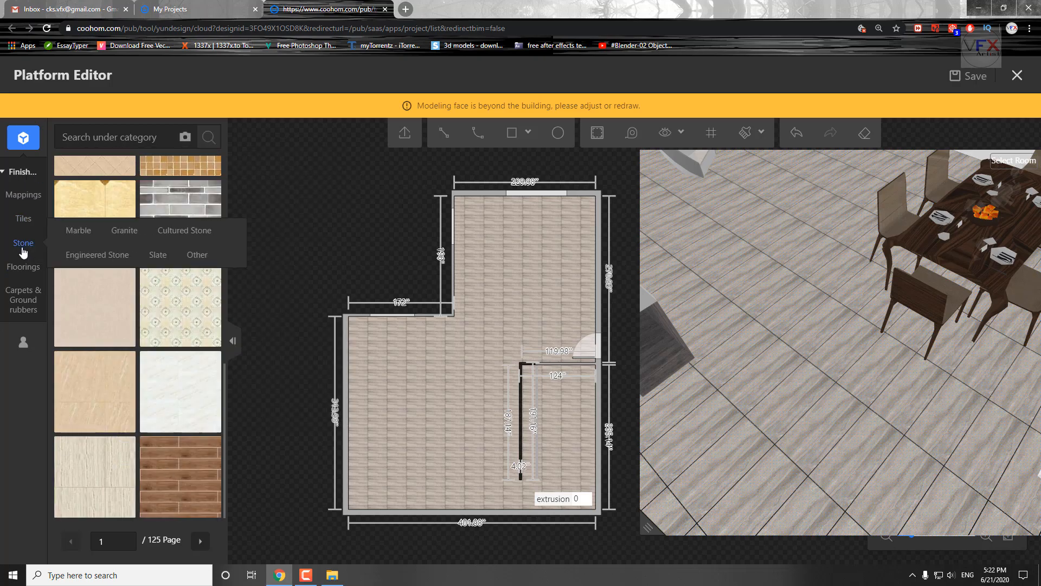
pyautogui.click(23, 218)
pyautogui.scroll(-4, 133, 496)
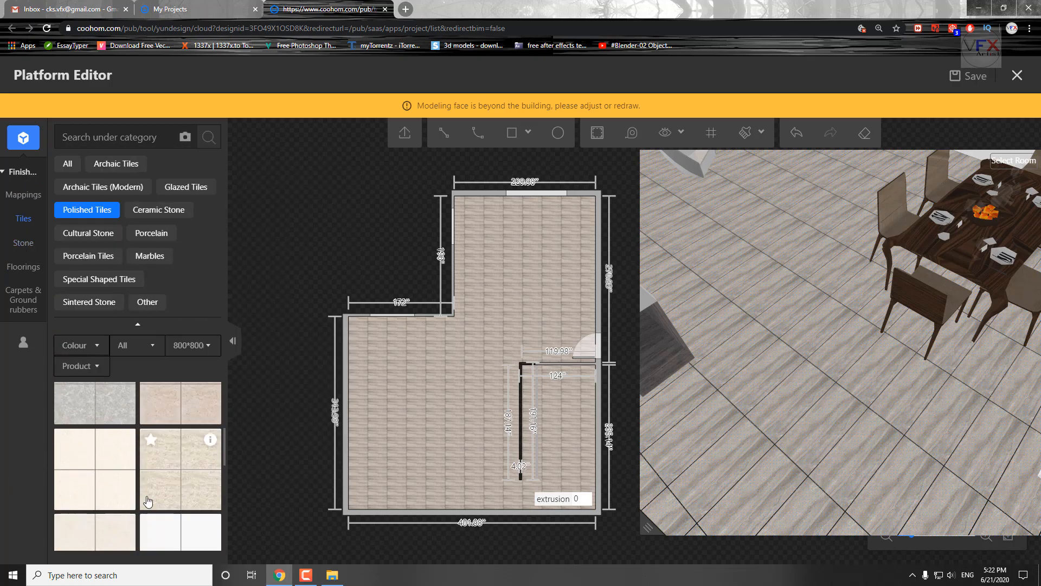
pyautogui.click(133, 499)
pyautogui.click(381, 432)
pyautogui.moveTo(833, 431); pyautogui.dragTo(808, 374)
# Cover the whole floor with the beige mottled 800*800 tile from Polished Tiles.
pyautogui.scroll(-4, 167, 528)
pyautogui.scroll(10, 169, 528)
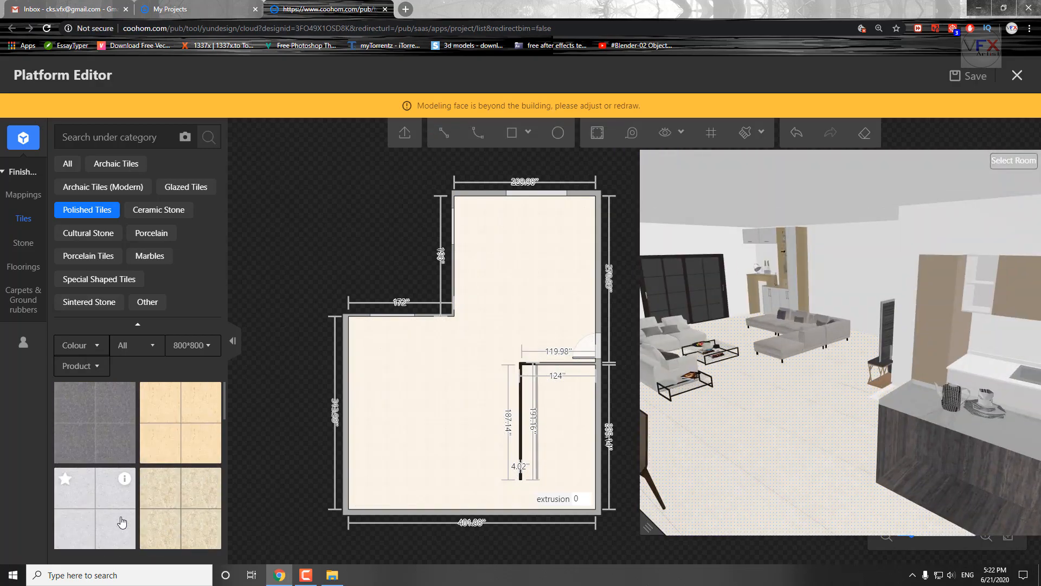
pyautogui.click(205, 509)
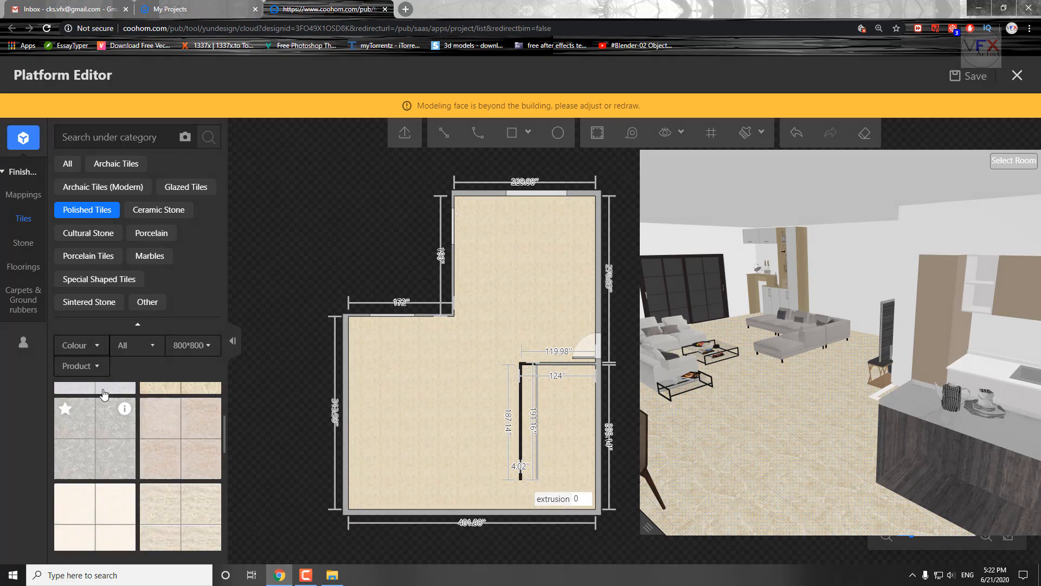
# Cover the whole floor with the white, grey-veined marble tile from the Marbles finishes.
pyautogui.click(199, 346)
pyautogui.click(190, 443)
pyautogui.click(199, 345)
pyautogui.click(190, 442)
pyautogui.click(150, 256)
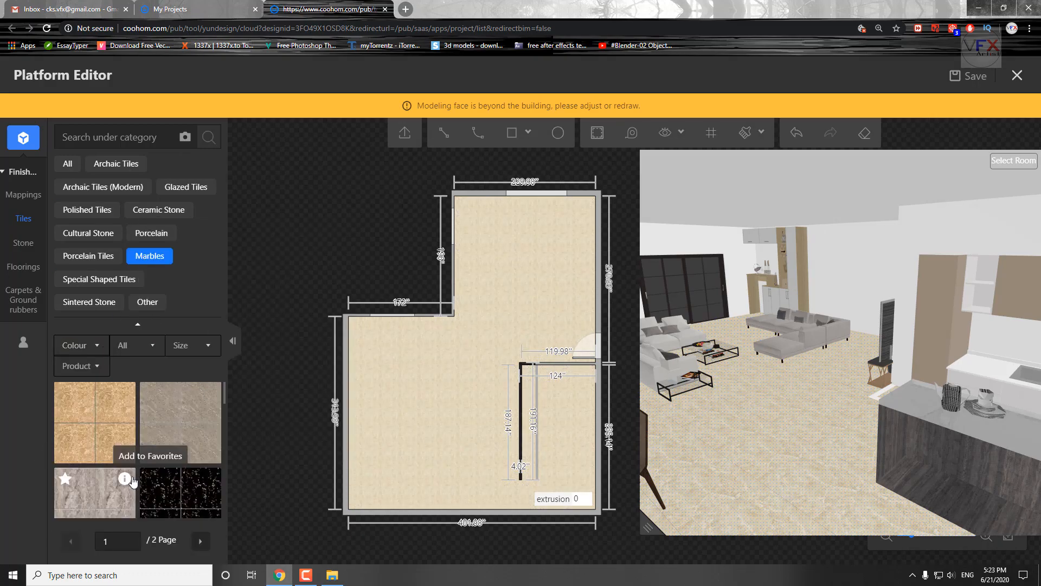
pyautogui.scroll(-4, 89, 452)
pyautogui.scroll(-3, 306, 505)
pyautogui.scroll(-4, 188, 488)
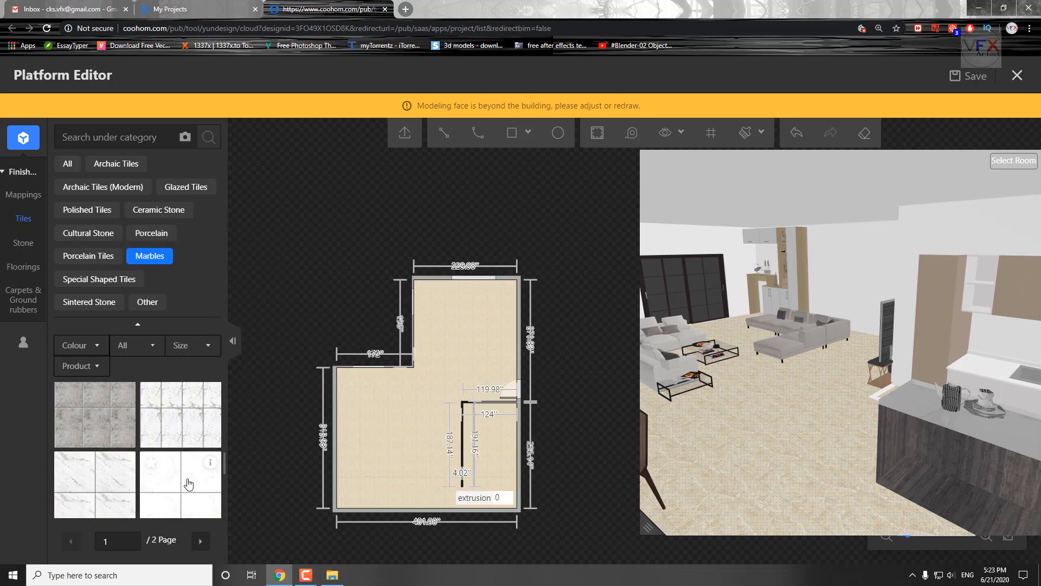
pyautogui.click(178, 483)
# Look through the Polished Tiles, Cultural Stone and Archaic Tiles finishes, and exit the Platform Editor.
pyautogui.click(87, 210)
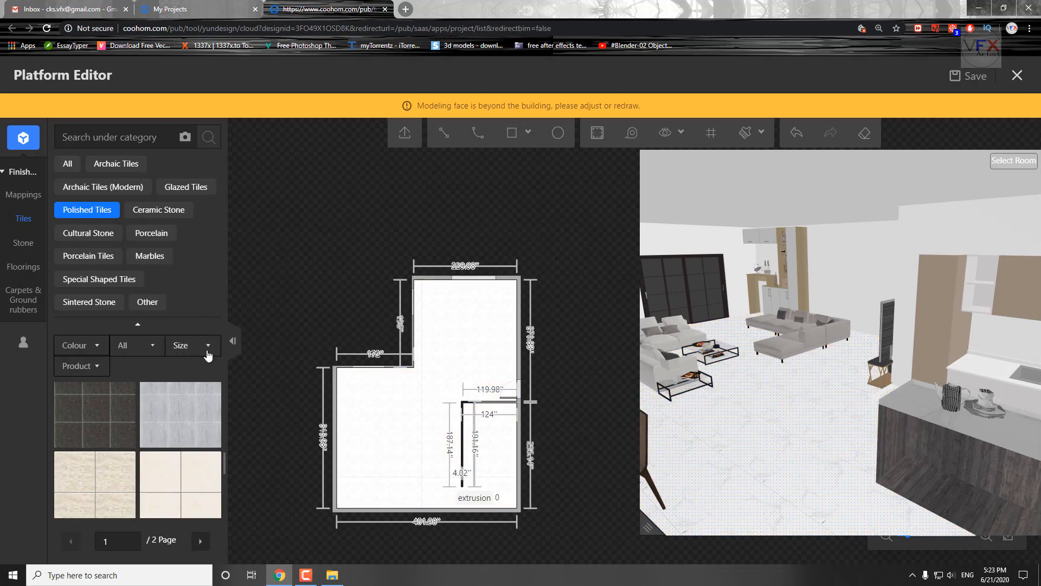
pyautogui.scroll(5, 349, 421)
pyautogui.click(88, 234)
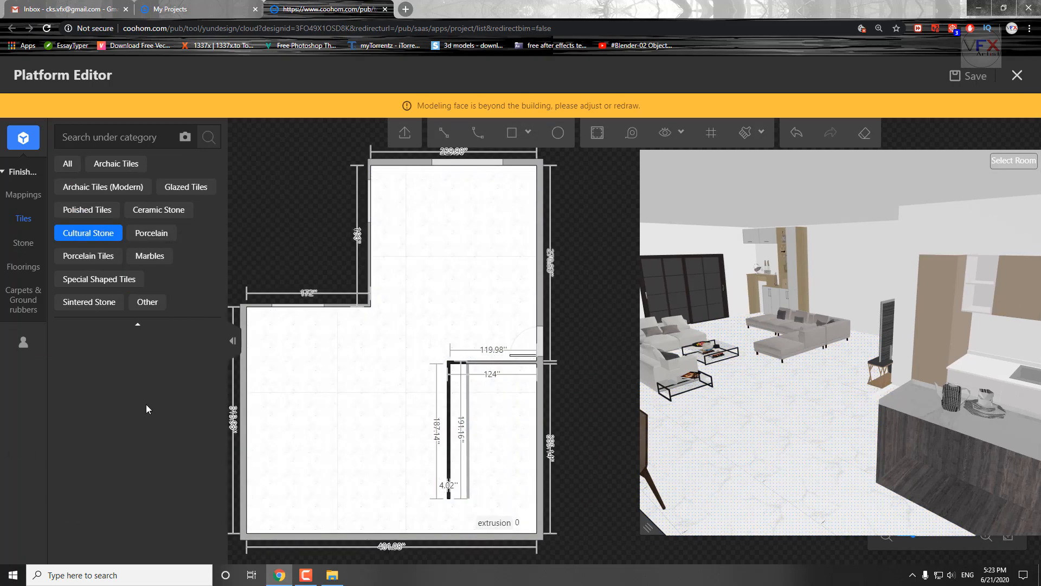
pyautogui.click(111, 171)
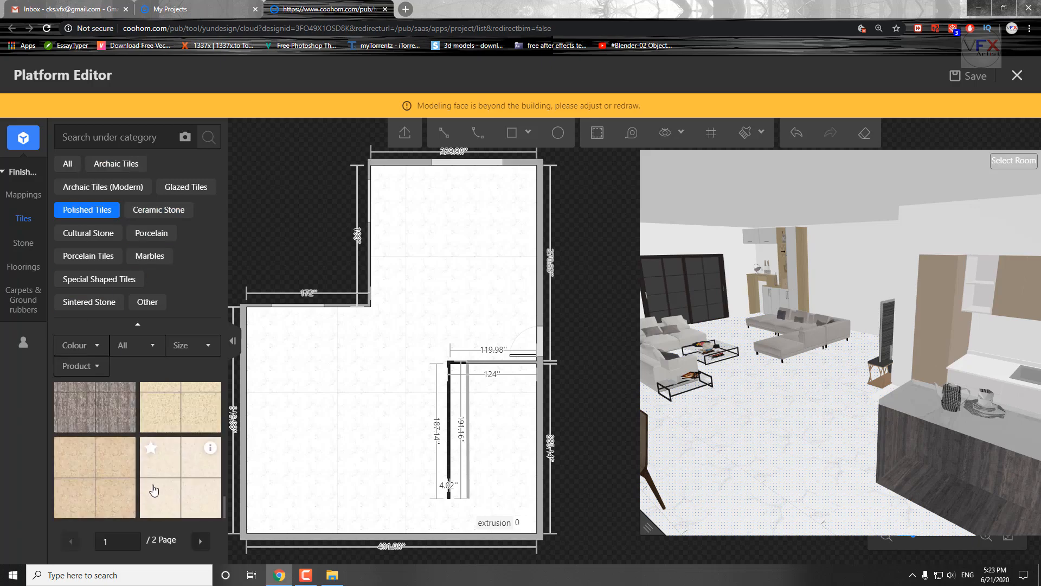
pyautogui.click(1026, 81)
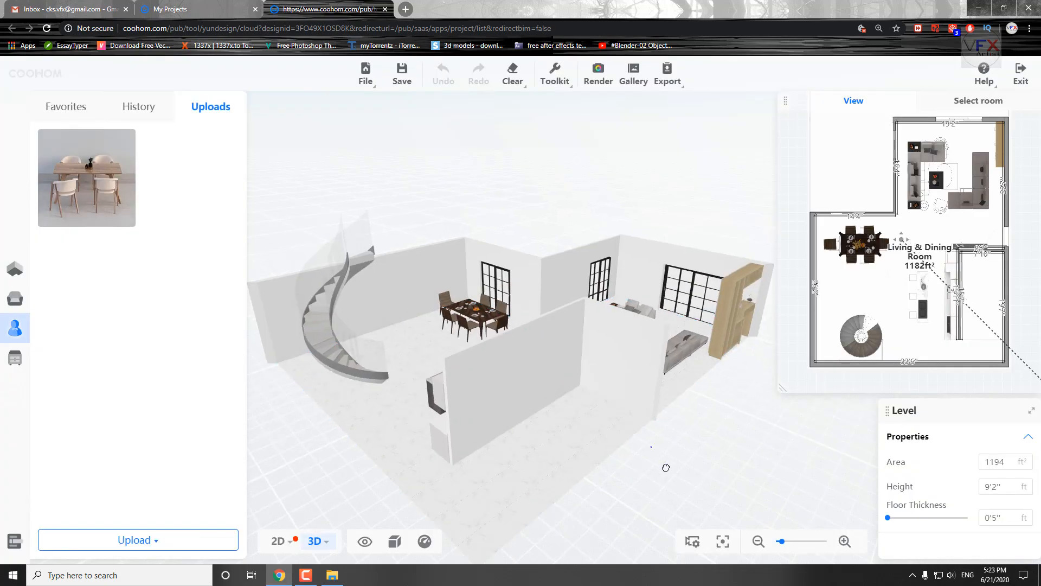
# Select the spiral staircase and rotate it in plan to match the stair outline on the drawing.
pyautogui.doubleClick(393, 342)
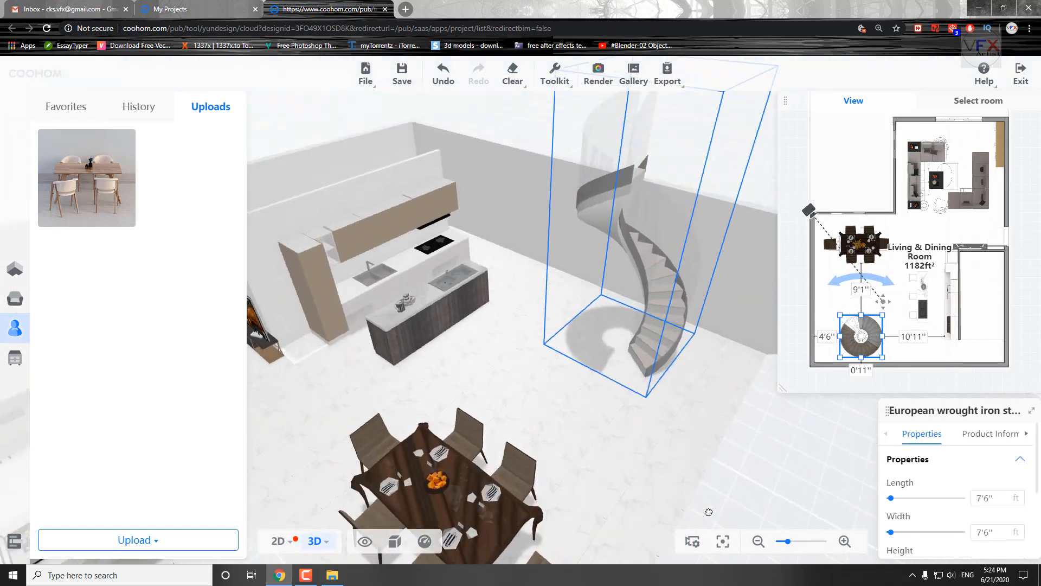
pyautogui.scroll(6, 867, 360)
pyautogui.moveTo(979, 249); pyautogui.dragTo(1019, 257)
pyautogui.moveTo(889, 200); pyautogui.dragTo(936, 238)
pyautogui.moveTo(586, 466); pyautogui.dragTo(684, 461)
pyautogui.moveTo(936, 238); pyautogui.dragTo(904, 207)
pyautogui.moveTo(608, 280); pyautogui.dragTo(580, 343)
# Set the spiral staircase's height to 10 ft.
pyautogui.scroll(-4, 925, 463)
pyautogui.moveTo(542, 406)
pyautogui.mouseDown()
pyautogui.moveTo(543, 437)
pyautogui.moveTo(542, 410)
pyautogui.mouseUp()
pyautogui.click(992, 438)
pyautogui.write('10')
pyautogui.press('Return')
pyautogui.moveTo(608, 455); pyautogui.dragTo(623, 477)
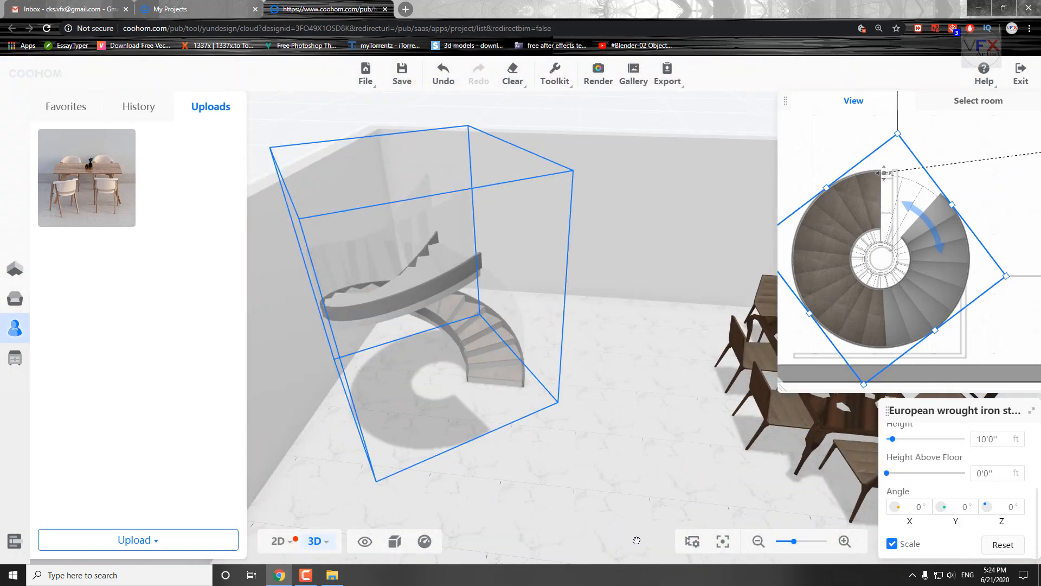
# Set the staircase to a height of 9'1'' with a length and width of 7'6''.
pyautogui.moveTo(892, 177); pyautogui.dragTo(800, 181)
pyautogui.moveTo(586, 461); pyautogui.dragTo(514, 480)
pyautogui.scroll(3, 942, 511)
pyautogui.scroll(-1, 942, 511)
pyautogui.moveTo(893, 446); pyautogui.dragTo(890, 445)
pyautogui.moveTo(896, 145); pyautogui.dragTo(901, 135)
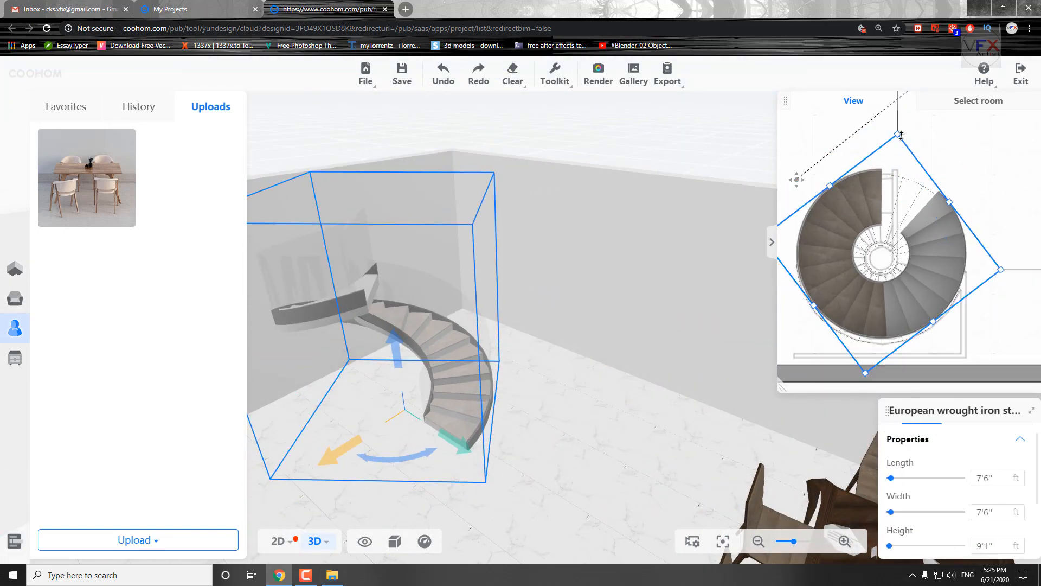
# Select the sliding door behind the dining table and look through the replacement models offered for it.
pyautogui.moveTo(527, 488); pyautogui.dragTo(282, 326)
pyautogui.click(138, 106)
pyautogui.moveTo(526, 375); pyautogui.dragTo(636, 456)
pyautogui.scroll(5, 482, 230)
pyautogui.click(482, 231)
pyautogui.scroll(-10, 115, 458)
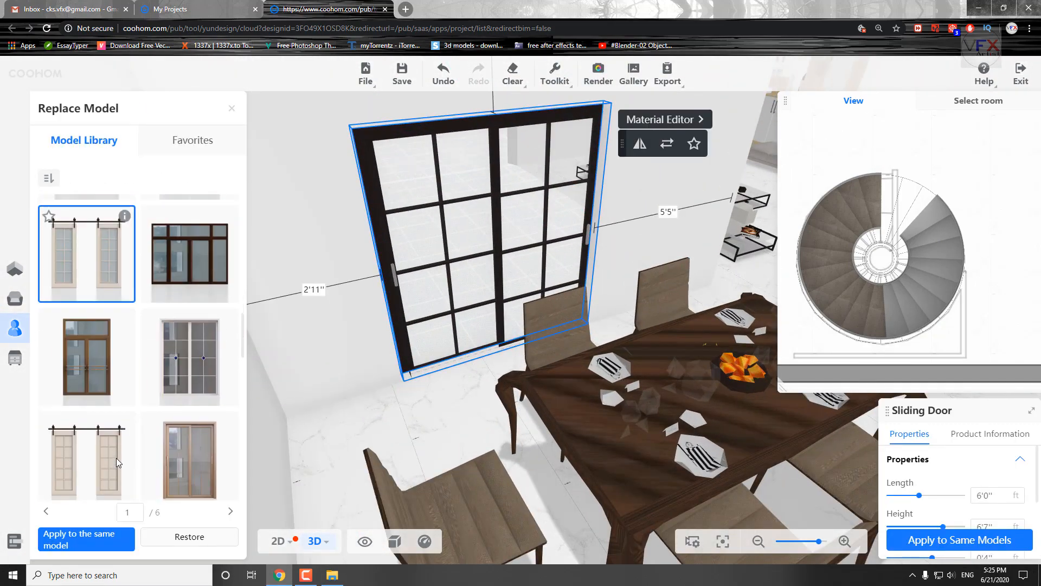
pyautogui.scroll(-10, 116, 457)
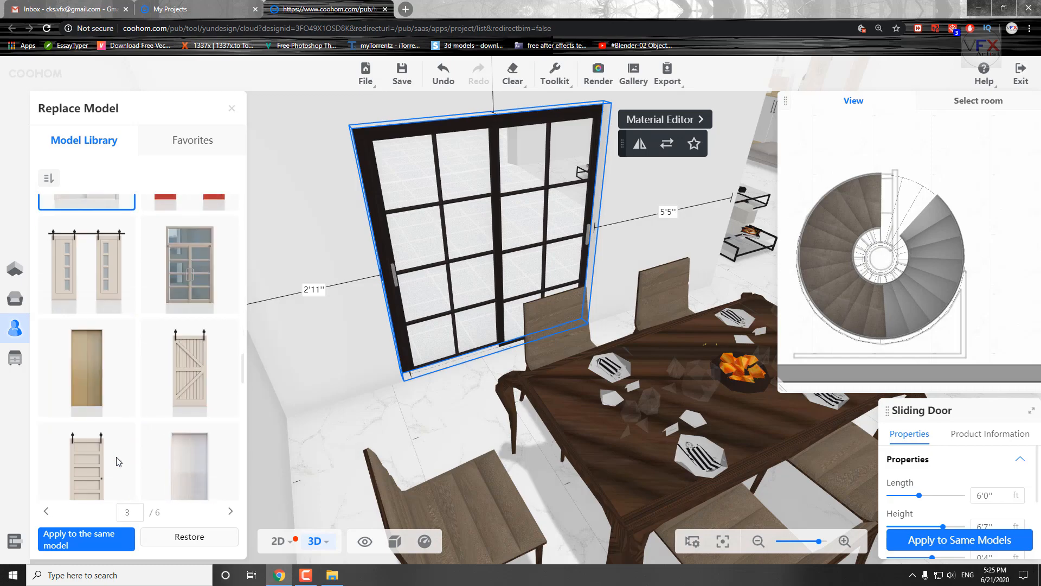
pyautogui.scroll(-10, 116, 457)
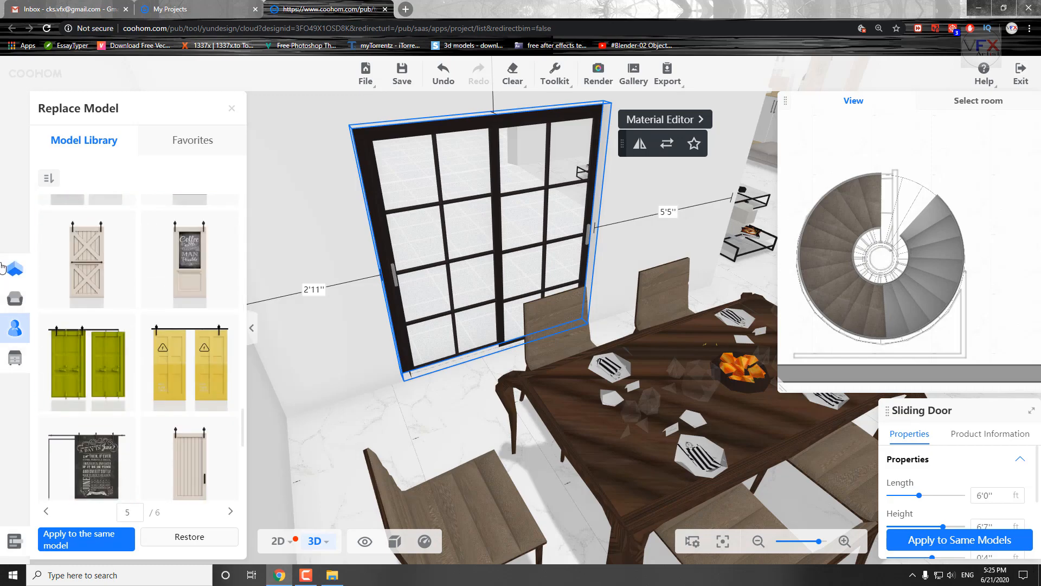
# Try to replace the dining area's sliding door with a dark-framed window from the Windows library.
pyautogui.click(11, 296)
pyautogui.click(97, 234)
pyautogui.click(139, 194)
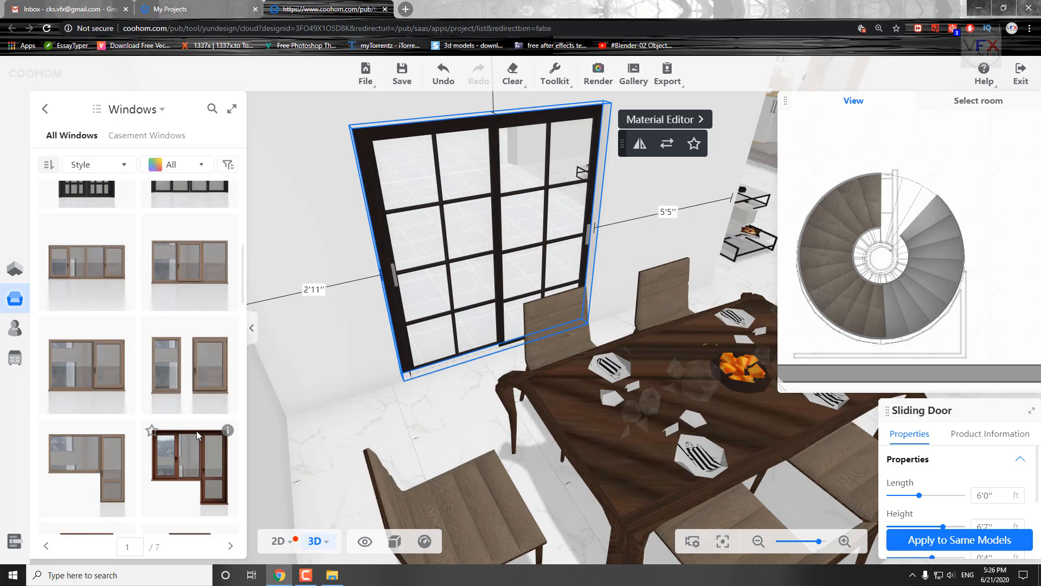
pyautogui.scroll(-5, 415, 326)
pyautogui.moveTo(170, 386); pyautogui.dragTo(578, 263)
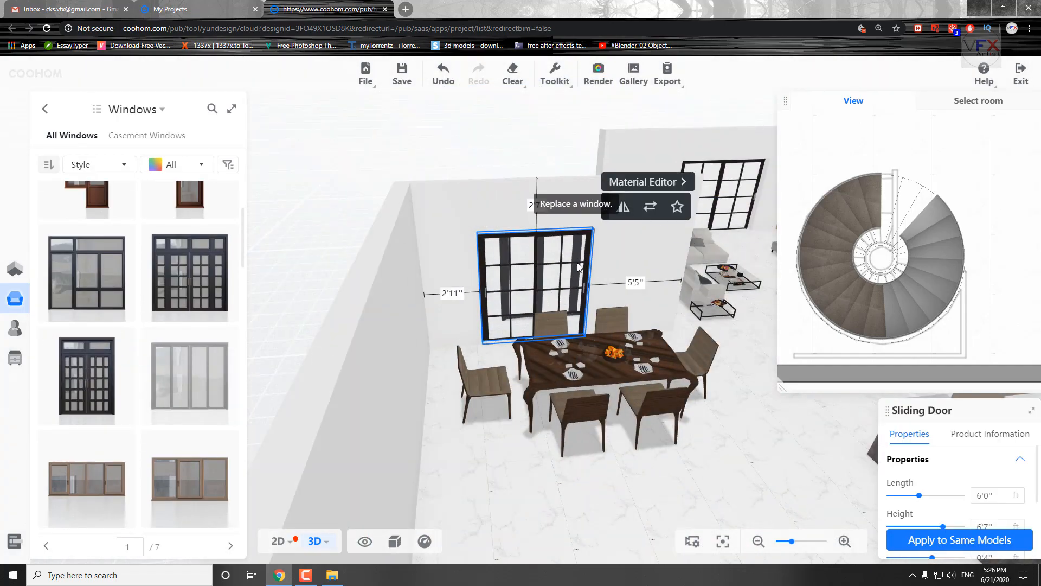
pyautogui.moveTo(536, 321); pyautogui.dragTo(319, 200)
pyautogui.scroll(5, 319, 200)
pyautogui.scroll(8, 186, 495)
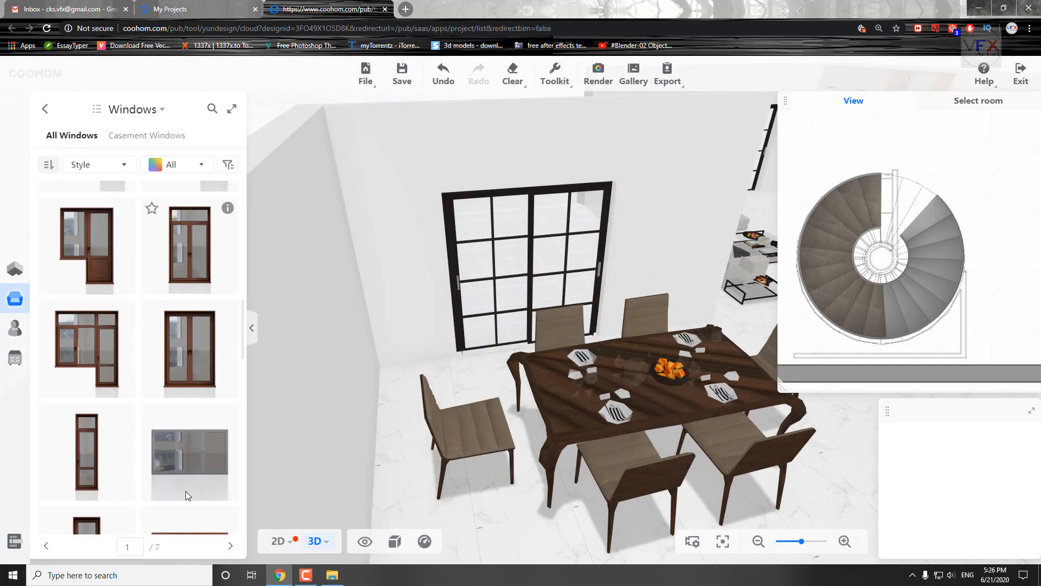
# Replace the living room's narrow sliding door beside the sofa with a dark brown sliding door with slim vertical bars.
pyautogui.click(137, 109)
pyautogui.click(222, 248)
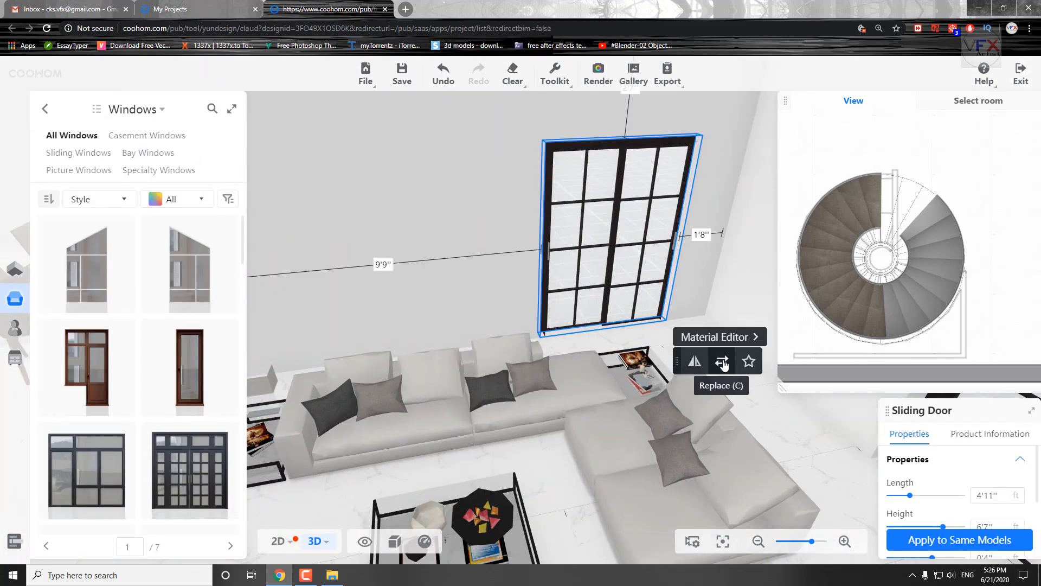
pyautogui.click(724, 362)
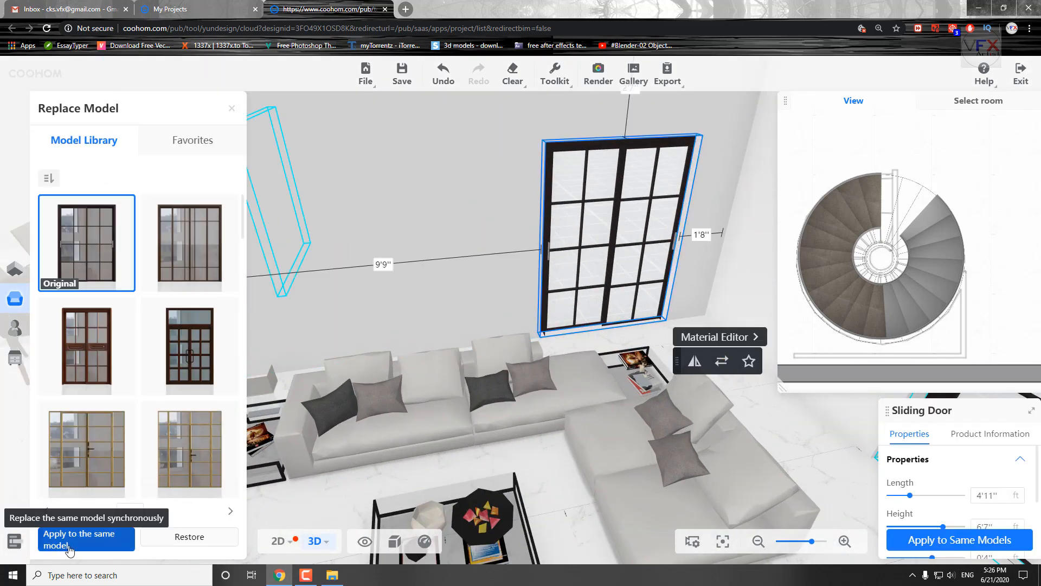
pyautogui.scroll(-5, 117, 422)
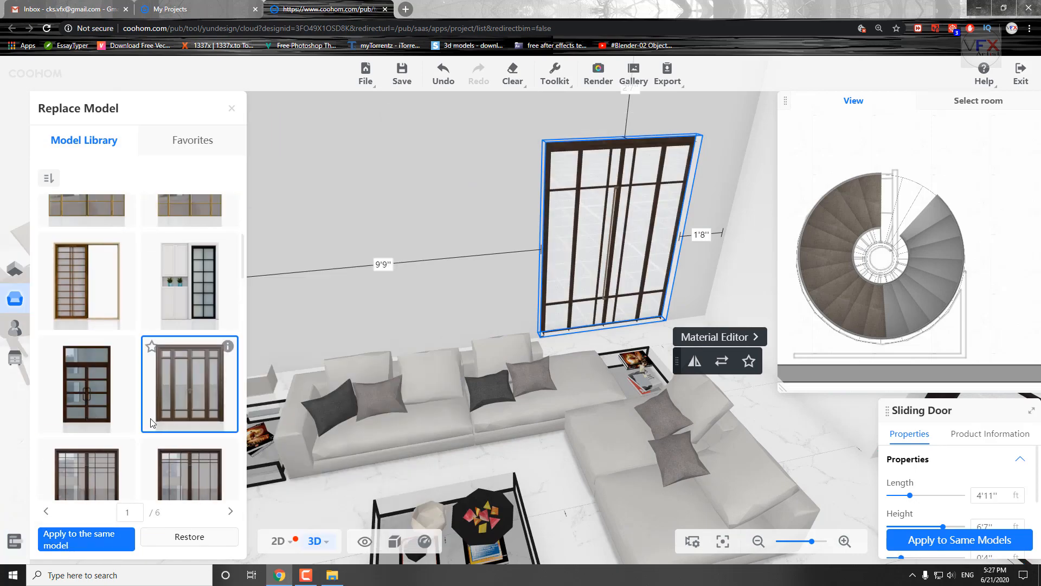
pyautogui.scroll(-5, 152, 424)
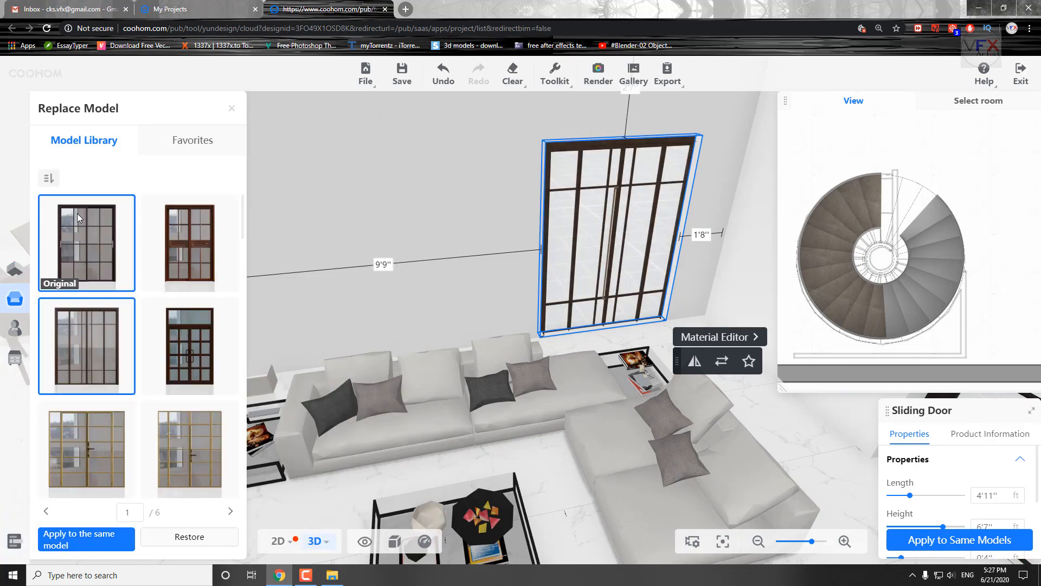
# Browse the Windows category of the Construction models for a model that suits the living room opening.
pyautogui.click(15, 269)
pyautogui.click(15, 298)
pyautogui.scroll(-1, 165, 425)
pyautogui.scroll(-5, 374, 369)
pyautogui.moveTo(471, 103); pyautogui.dragTo(446, 252)
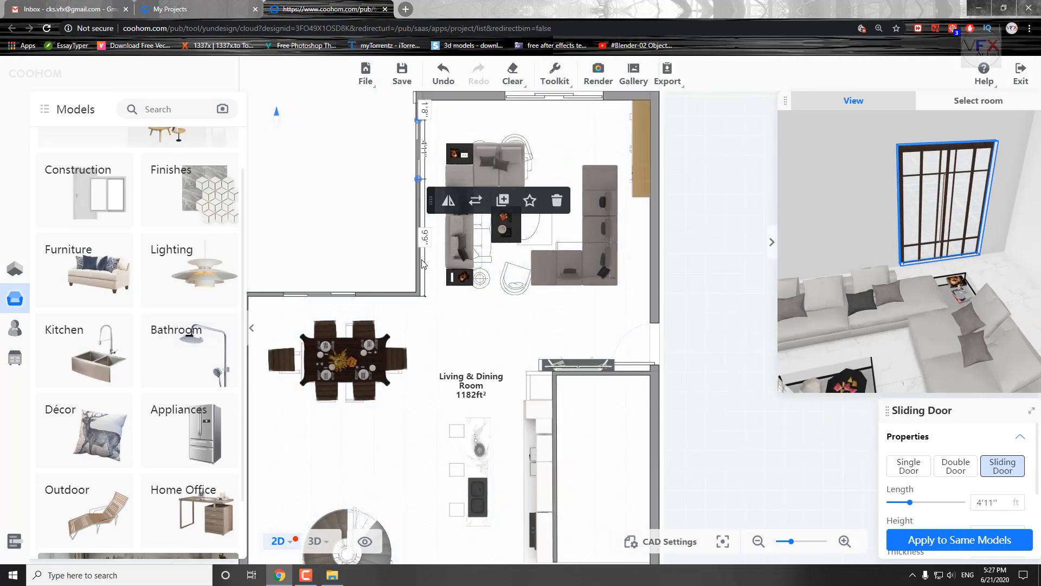
pyautogui.scroll(-2, 165, 465)
pyautogui.scroll(3, 141, 465)
pyautogui.click(110, 257)
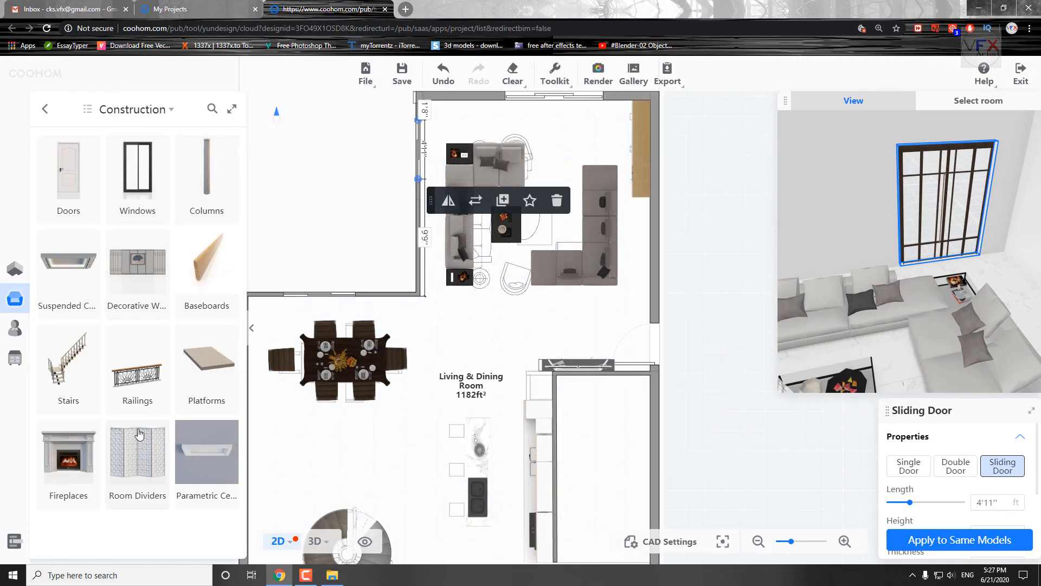
pyautogui.click(134, 175)
pyautogui.scroll(-5, 183, 428)
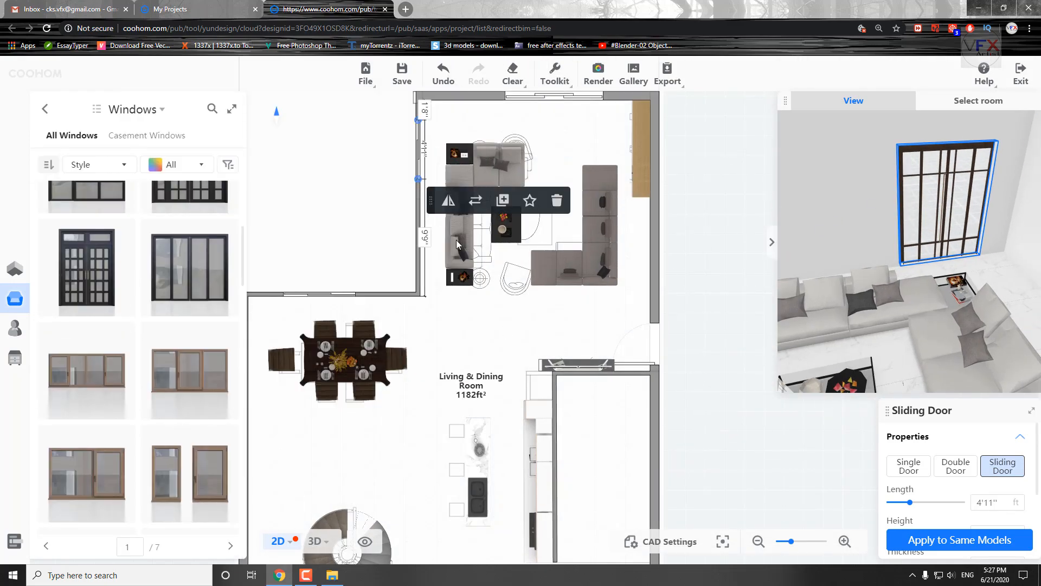
pyautogui.doubleClick(814, 244)
# Look through the Modern, Neo-Chinese, Postmodern and European style windows, and list all styles again.
pyautogui.scroll(-5, 136, 383)
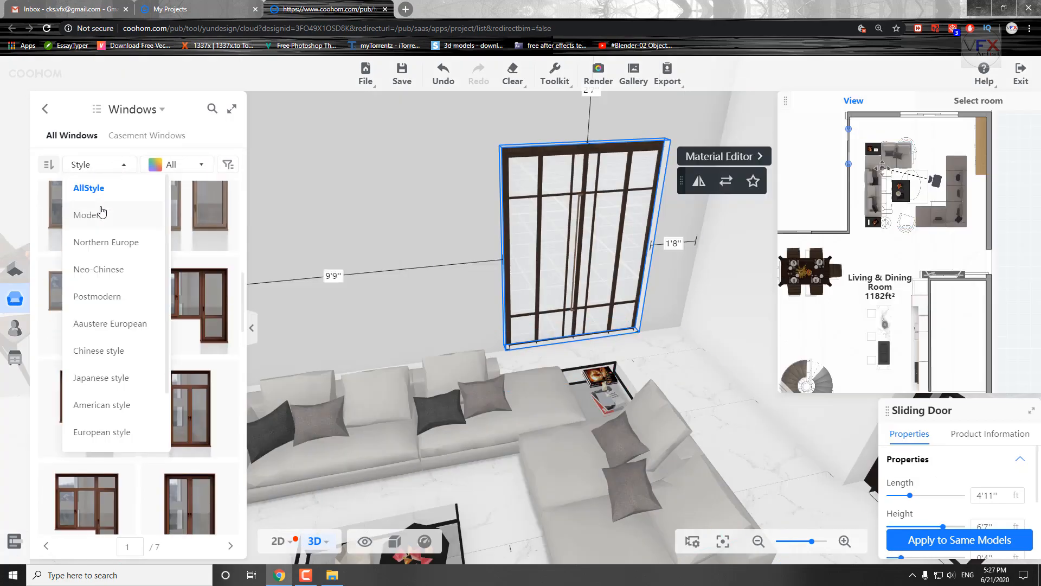
pyautogui.click(103, 212)
pyautogui.scroll(-1, 170, 482)
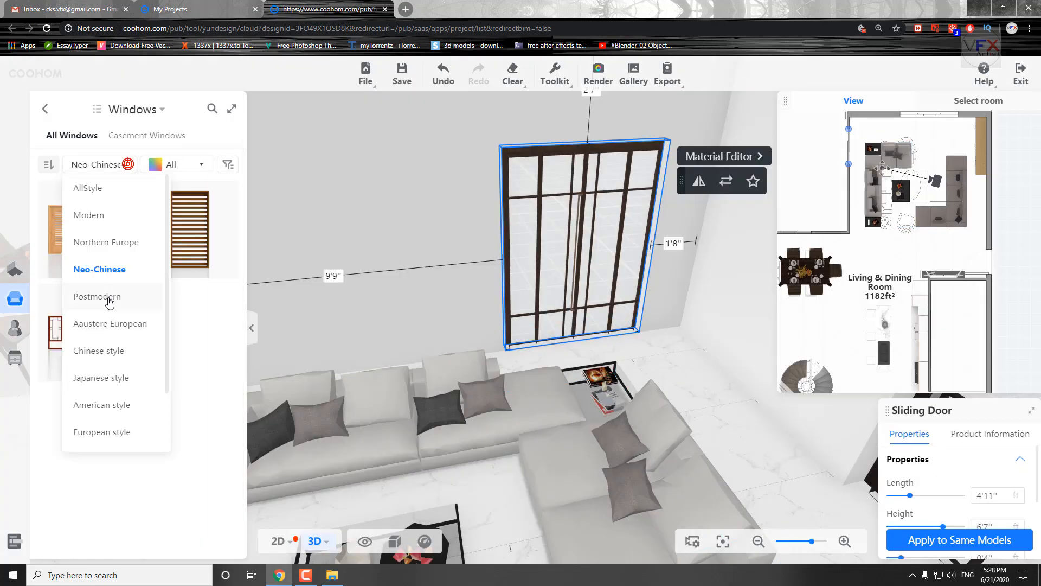
pyautogui.click(98, 296)
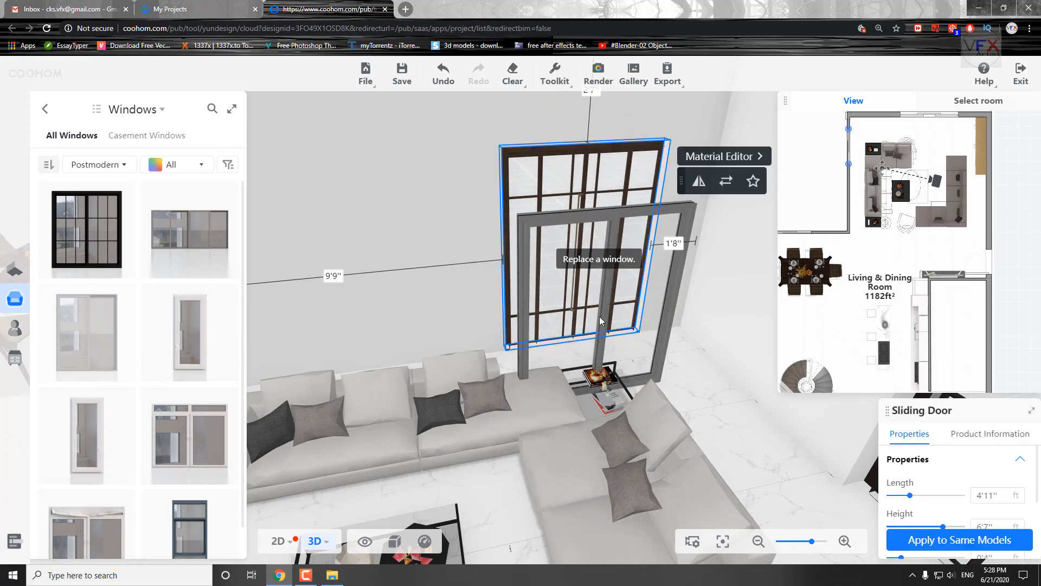
pyautogui.scroll(-1, 163, 217)
pyautogui.click(126, 164)
pyautogui.click(132, 200)
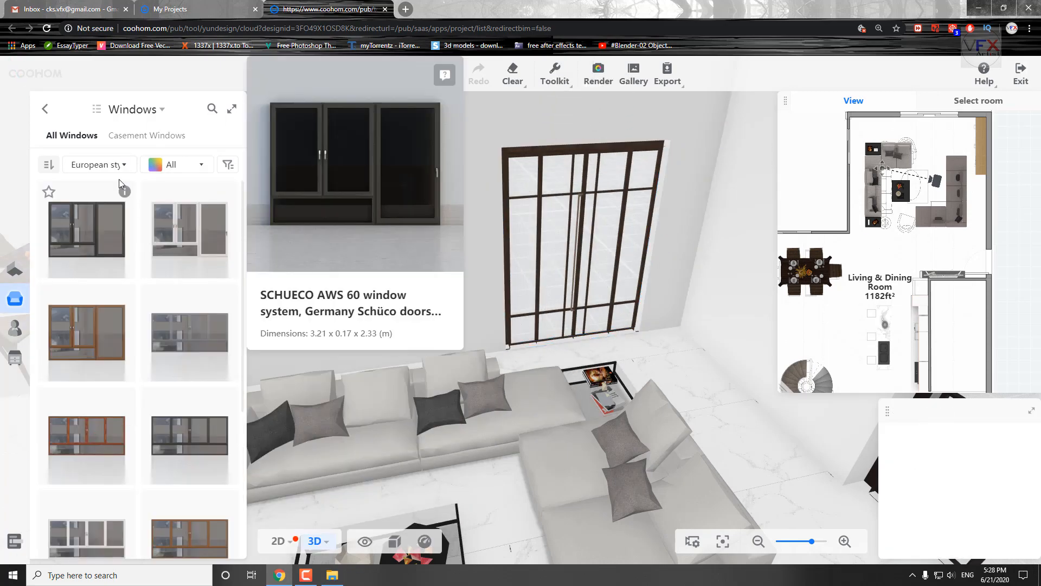
pyautogui.click(99, 164)
pyautogui.click(97, 185)
pyautogui.scroll(-4, 150, 431)
pyautogui.press('Escape')
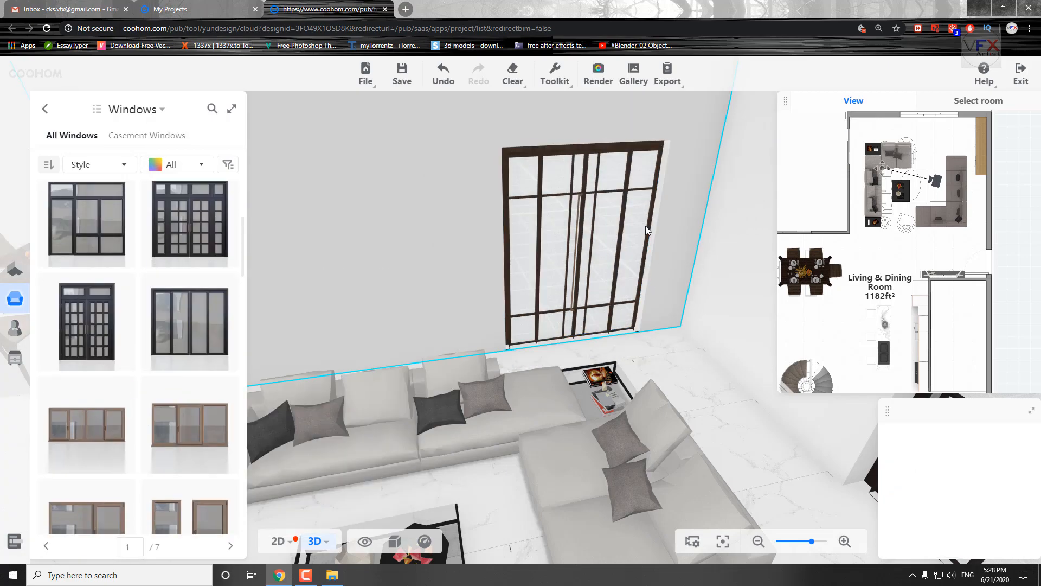
# Replace the narrow door beside the sofa with the dark brown four-panel door model.
pyautogui.click(743, 179)
pyautogui.click(726, 180)
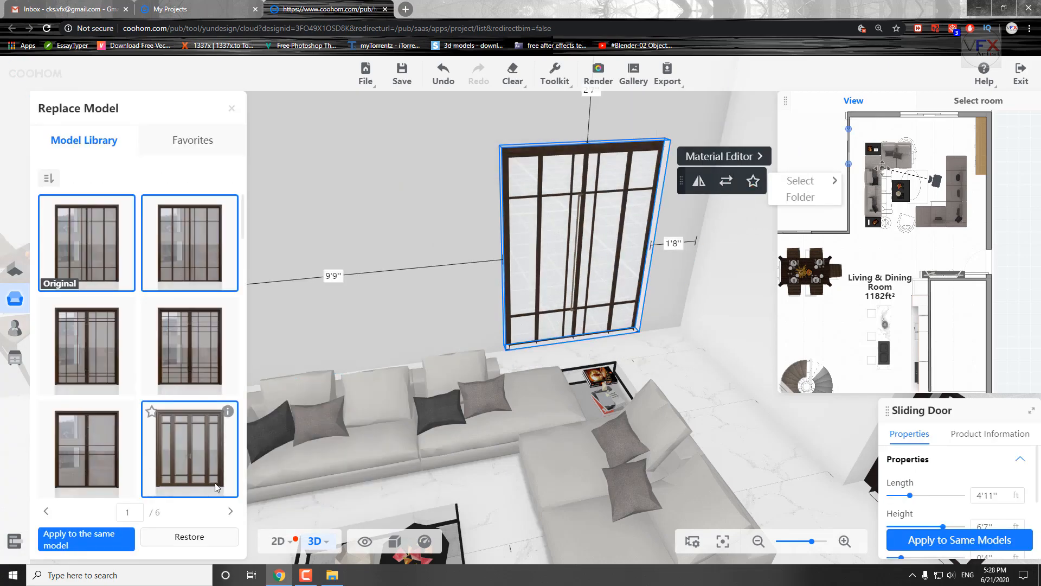
pyautogui.click(197, 239)
pyautogui.moveTo(689, 369); pyautogui.dragTo(916, 432, button='right')
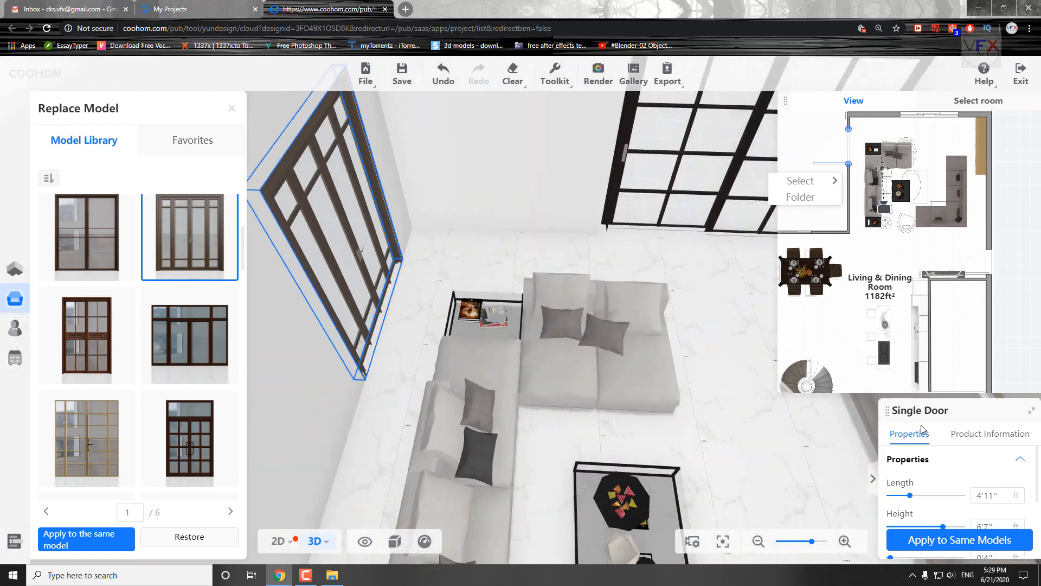
pyautogui.moveTo(710, 423); pyautogui.dragTo(576, 465)
pyautogui.moveTo(576, 464); pyautogui.dragTo(586, 347, button='right')
# Replace the wide black sliding door on the living room's end wall with the half-open wooden lattice sliding door.
pyautogui.click(558, 286)
pyautogui.click(729, 181)
pyautogui.scroll(-5, 108, 326)
pyautogui.click(86, 281)
pyautogui.moveTo(569, 473); pyautogui.dragTo(497, 478)
# Replace the narrow four-panel door beside the sofa with the half-open wooden lattice sliding door.
pyautogui.click(347, 296)
pyautogui.scroll(-15, 144, 418)
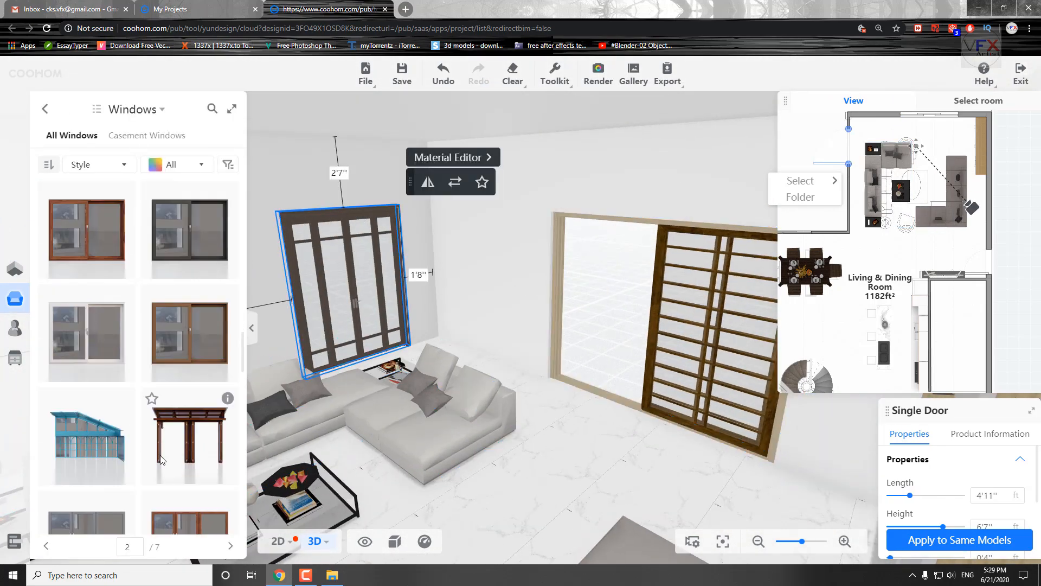
pyautogui.click(455, 182)
pyautogui.scroll(-5, 172, 397)
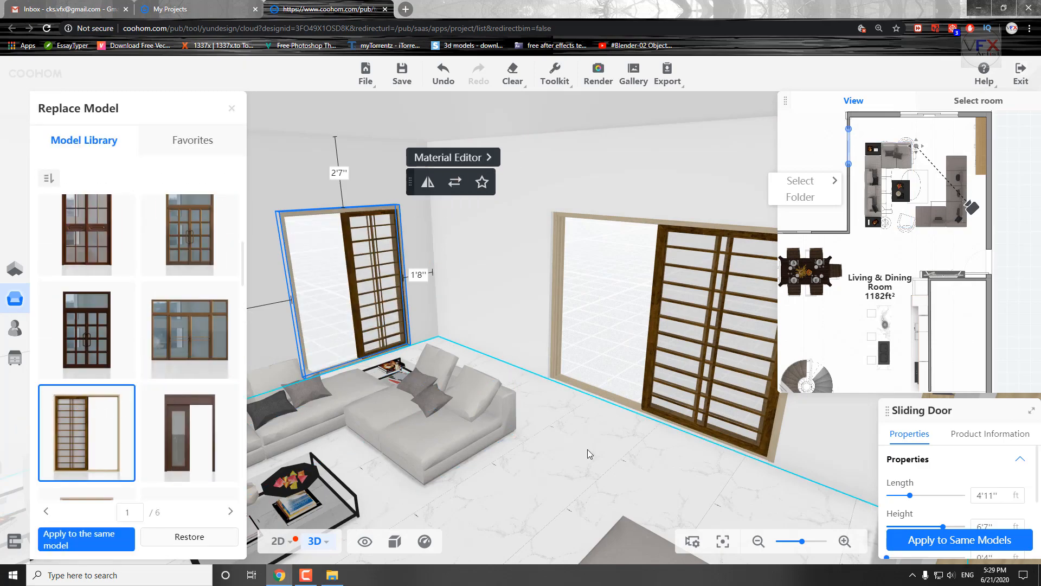
# Replace the wide lattice sliding door on the living room's end wall with a large glass-panelled door model.
pyautogui.moveTo(527, 425); pyautogui.dragTo(592, 427)
pyautogui.click(646, 314)
pyautogui.click(786, 459)
pyautogui.scroll(-6, 206, 455)
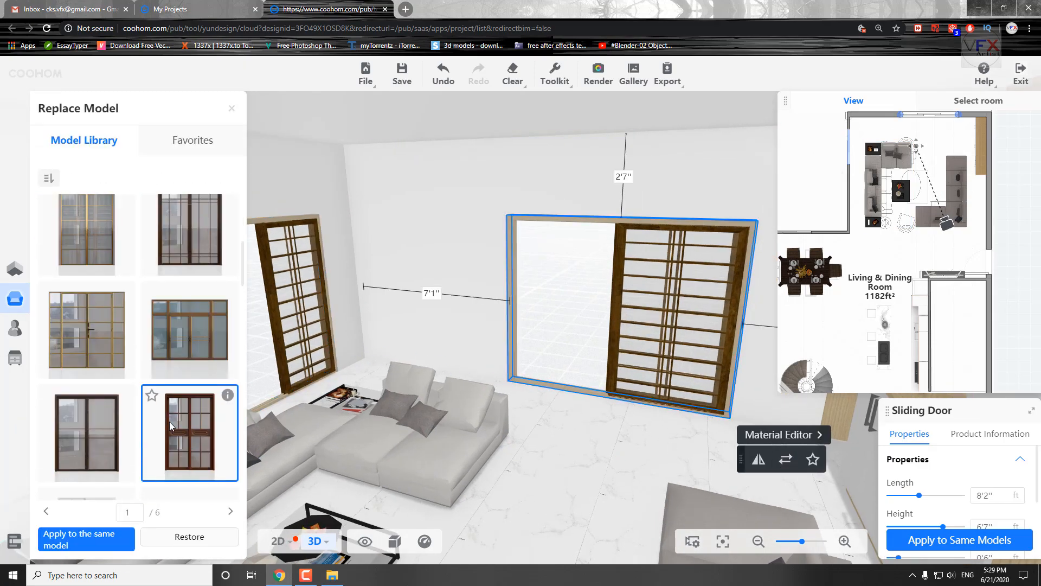
pyautogui.scroll(-10, 170, 426)
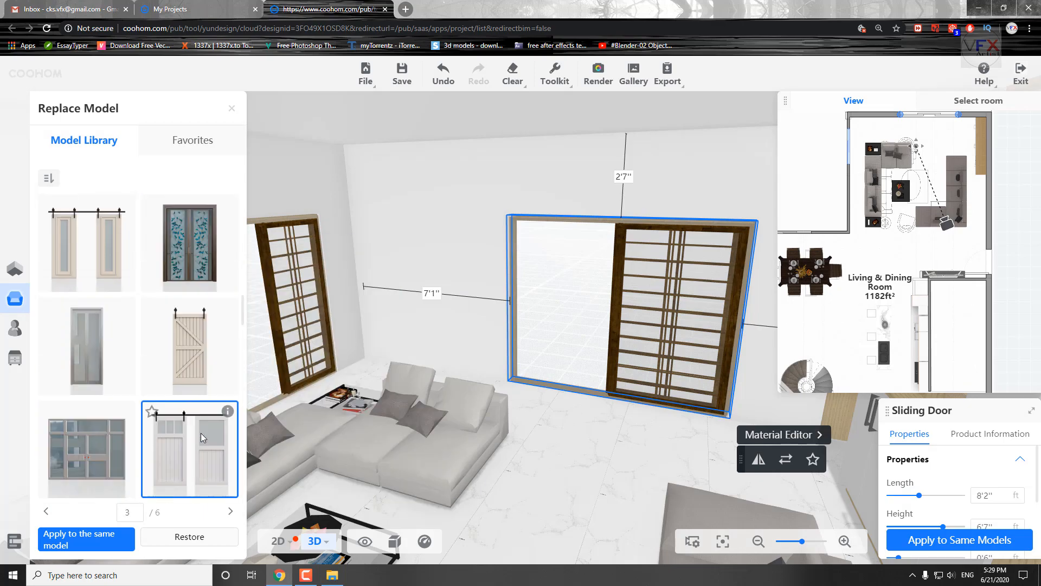
pyautogui.scroll(3, 201, 438)
pyautogui.click(89, 223)
pyautogui.scroll(-5, 651, 488)
pyautogui.moveTo(472, 407); pyautogui.dragTo(385, 458)
pyautogui.scroll(-2, 372, 420)
pyautogui.scroll(-4, 99, 471)
# Shrink the plan preview window and select the kitchen cabinet unit along the wall behind the island.
pyautogui.scroll(-4, 515, 461)
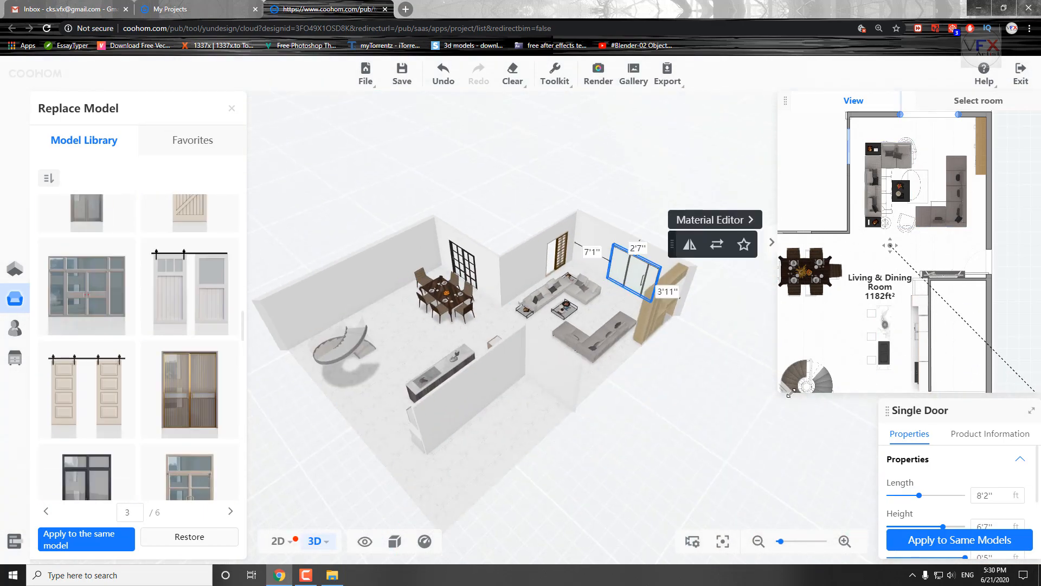
pyautogui.moveTo(779, 392); pyautogui.dragTo(878, 254)
pyautogui.click(604, 486)
pyautogui.moveTo(605, 486); pyautogui.dragTo(368, 472)
pyautogui.scroll(3, 597, 461)
pyautogui.moveTo(624, 467); pyautogui.dragTo(417, 423)
pyautogui.scroll(6, 705, 448)
# Replace the beige kitchen cabinet unit behind the island with the teal-fronted 4 M field type left stove model.
pyautogui.scroll(-2, 812, 370)
pyautogui.click(461, 403)
pyautogui.moveTo(519, 391); pyautogui.dragTo(516, 393)
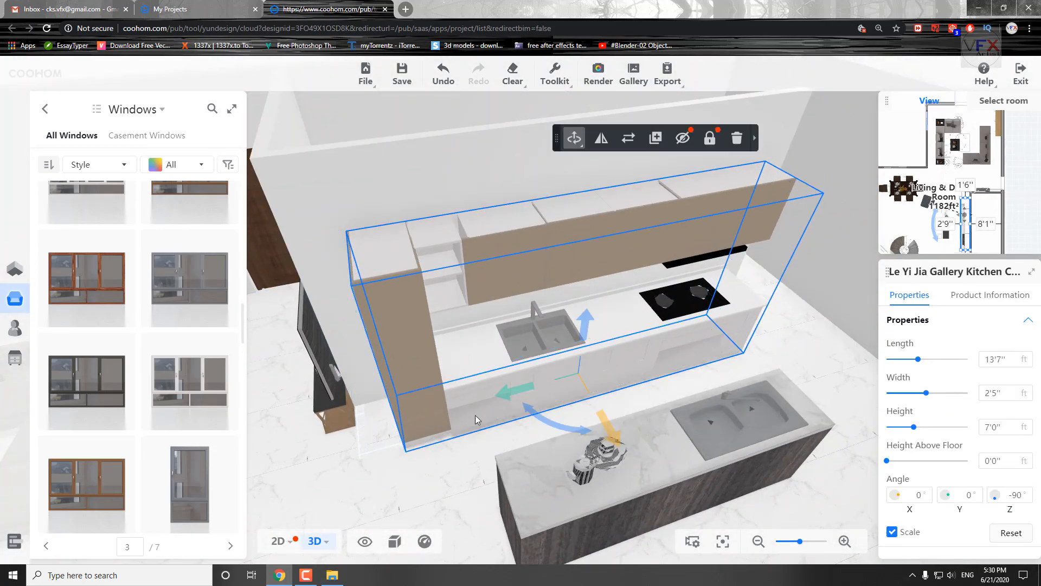
pyautogui.doubleClick(515, 392)
pyautogui.scroll(-3, 165, 355)
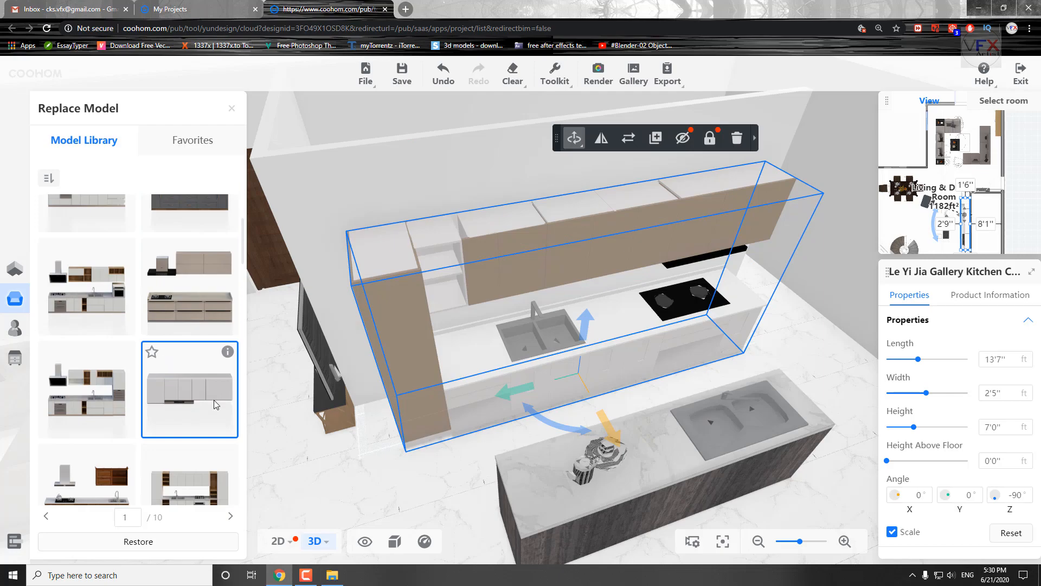
pyautogui.scroll(-5, 216, 404)
pyautogui.click(197, 337)
pyautogui.moveTo(337, 461); pyautogui.dragTo(260, 445)
# Check the new kitchen unit's placement along the wall in an enlarged plan preview and save the design.
pyautogui.click(676, 170)
pyautogui.click(678, 171)
pyautogui.moveTo(398, 427); pyautogui.dragTo(421, 466)
pyautogui.scroll(5, 943, 204)
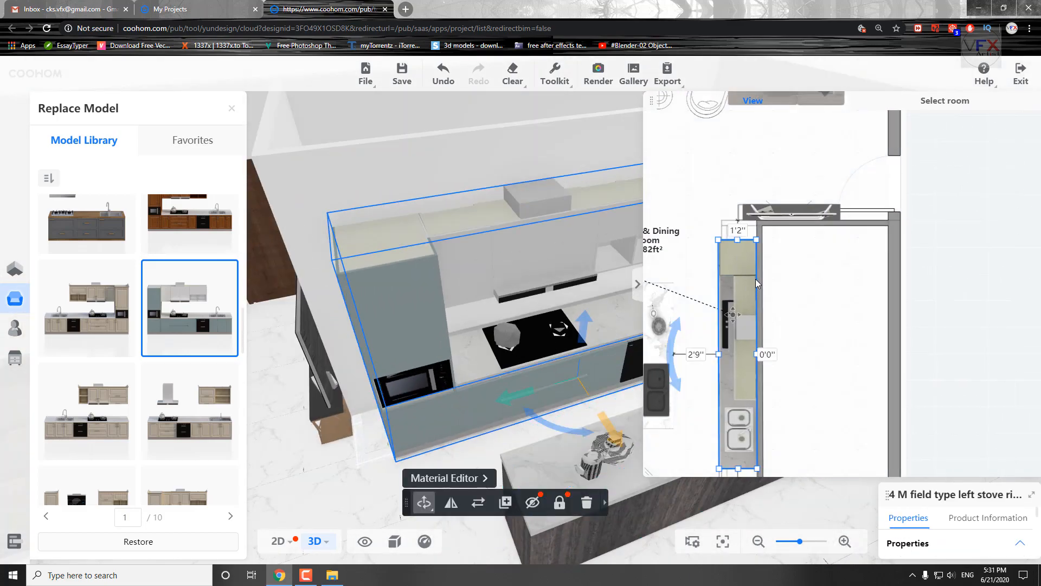
pyautogui.moveTo(852, 344); pyautogui.dragTo(864, 234)
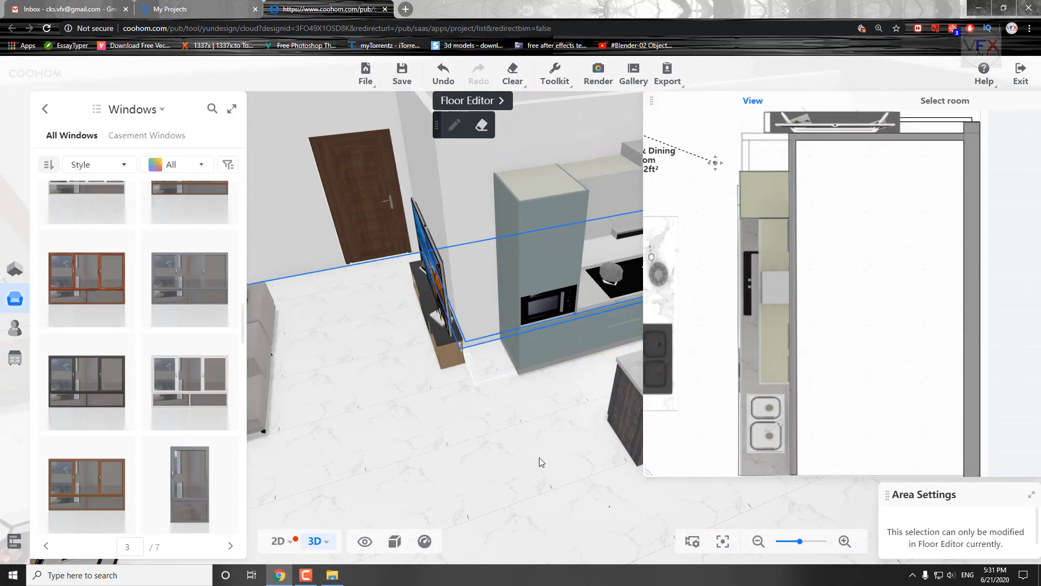
pyautogui.hotkey('ctrl', 's')
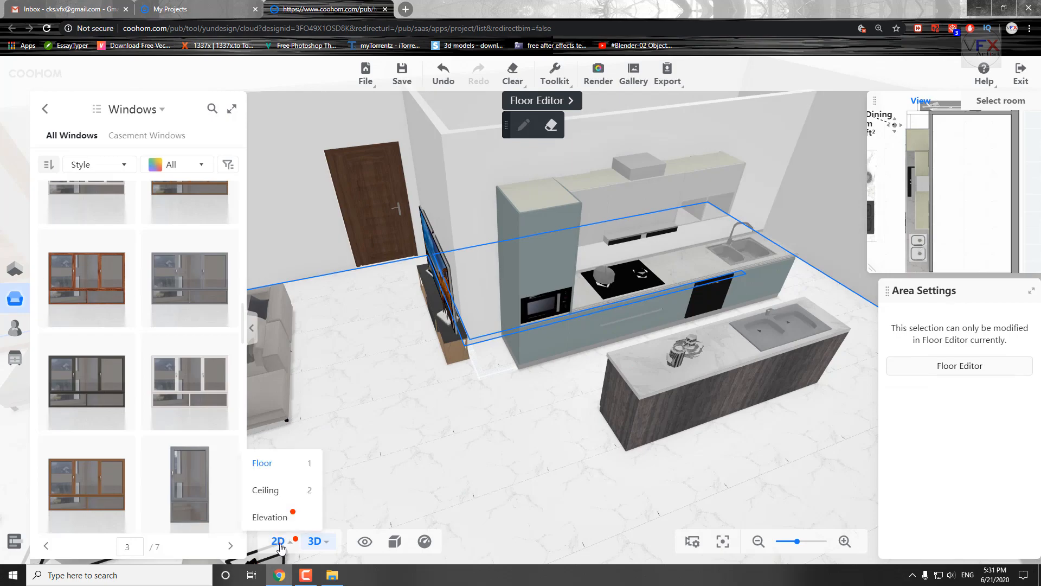
# In the 2D plan, move one overlapping wooden cabinet from the living room wall to the kitchen unit's end, rotated to -90°.
pyautogui.click(278, 541)
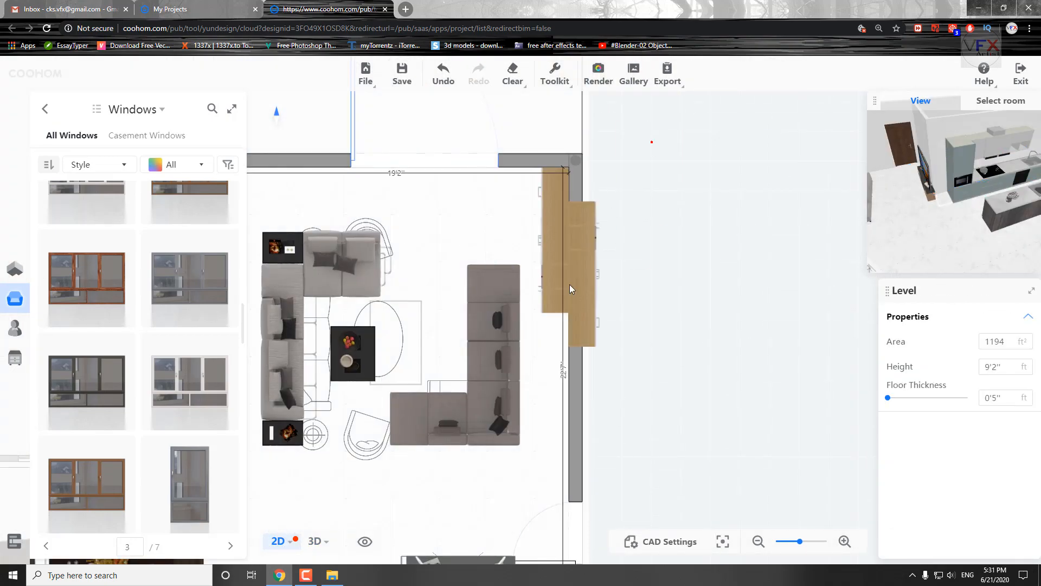
pyautogui.scroll(-1, 627, 385)
pyautogui.click(414, 496)
pyautogui.scroll(4, 414, 498)
pyautogui.moveTo(413, 498); pyautogui.dragTo(445, 228, button='middle')
pyautogui.moveTo(581, 203); pyautogui.dragTo(402, 210)
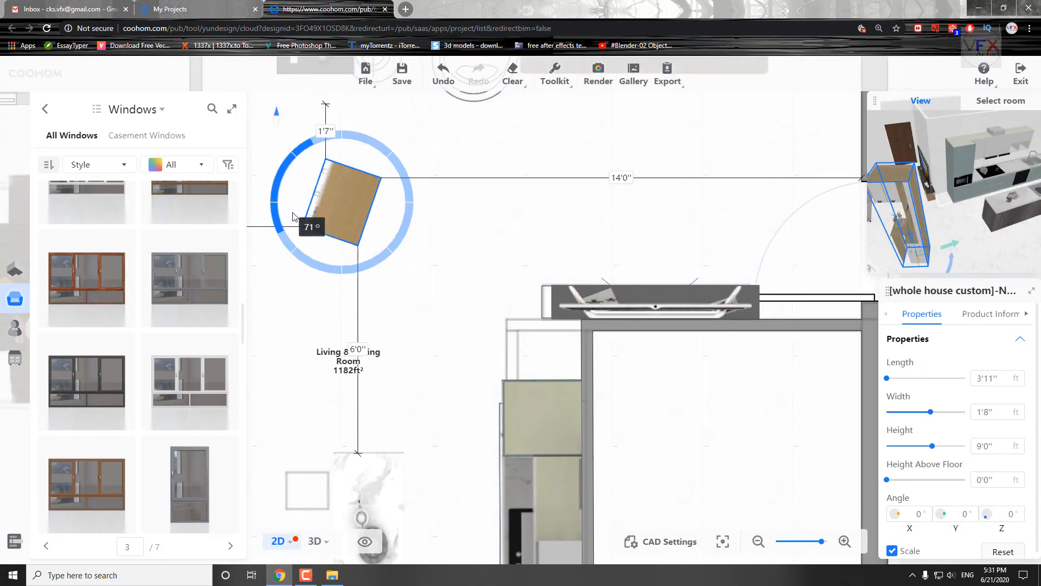
pyautogui.moveTo(293, 214); pyautogui.dragTo(302, 234)
pyautogui.moveTo(343, 203); pyautogui.dragTo(500, 346)
pyautogui.scroll(1, 681, 419)
# Shorten the teal kitchen unit to 12'0" from its end nearest the TV wall.
pyautogui.moveTo(774, 402); pyautogui.dragTo(660, 312, button='middle')
pyautogui.click(447, 384)
pyautogui.moveTo(446, 384); pyautogui.dragTo(475, 302, button='middle')
pyautogui.moveTo(442, 205); pyautogui.dragTo(442, 288)
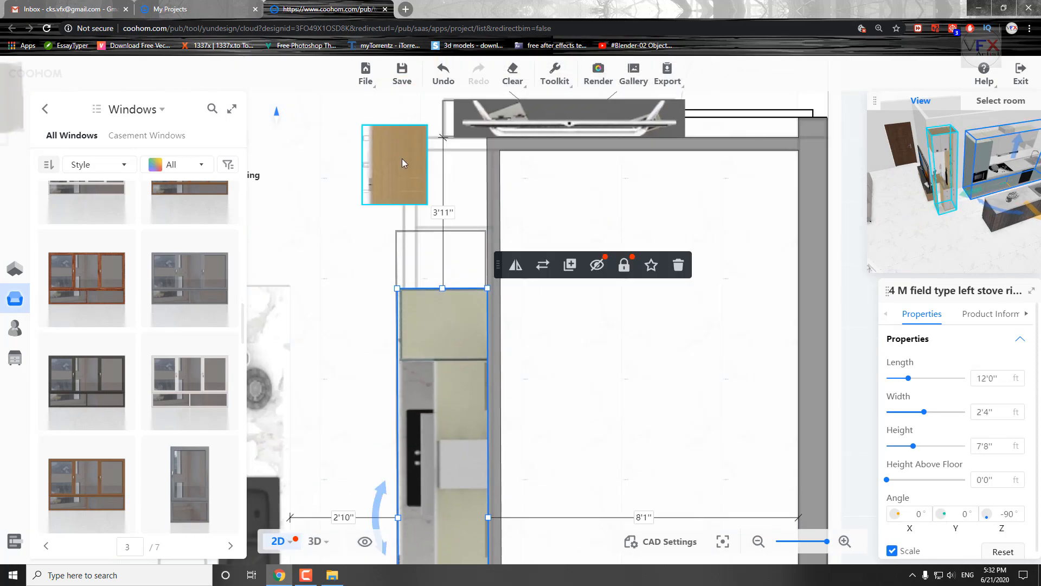
# Fit the wooden cabinet into the corner above the kitchen unit, sized 2'5" long by 2'4" wide.
pyautogui.moveTo(434, 545); pyautogui.dragTo(491, 473, button='middle')
pyautogui.moveTo(605, 288); pyautogui.dragTo(593, 352, button='middle')
pyautogui.moveTo(870, 269); pyautogui.dragTo(651, 450)
pyautogui.moveTo(853, 424); pyautogui.dragTo(798, 410)
# Return to the 3D view and extend the kitchen unit's end toward the wooden cabinet to narrow the gap.
pyautogui.click(314, 542)
pyautogui.moveTo(652, 450); pyautogui.dragTo(878, 255)
pyautogui.click(715, 233)
pyautogui.moveTo(759, 179); pyautogui.dragTo(846, 193)
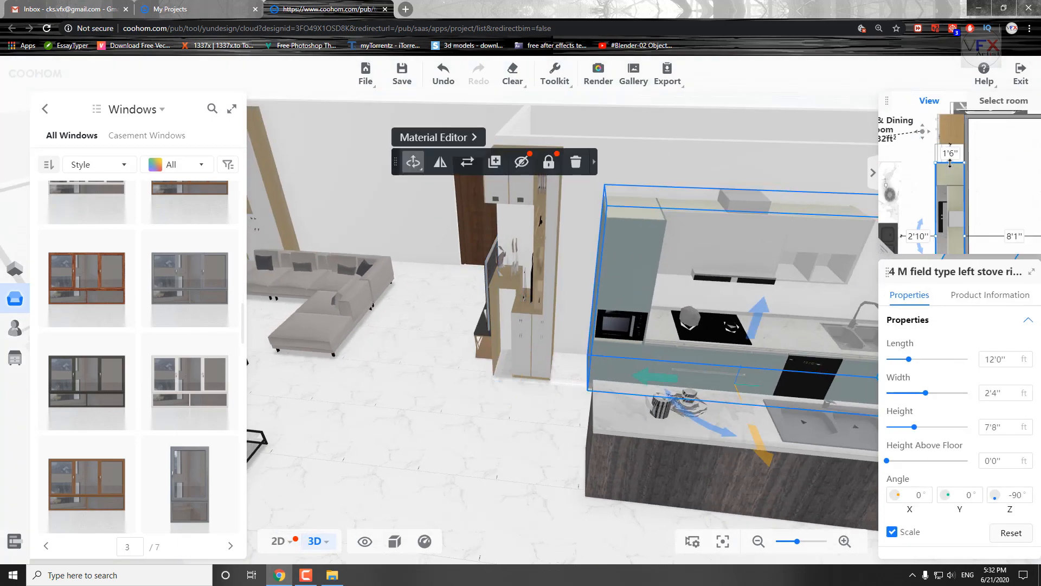
pyautogui.moveTo(951, 162); pyautogui.dragTo(951, 144)
# Browse the replacement models for the tall wooden cabinet and swap it for the grey marble bar cabinet with wine bottles.
pyautogui.click(640, 183)
pyautogui.scroll(-10, 116, 402)
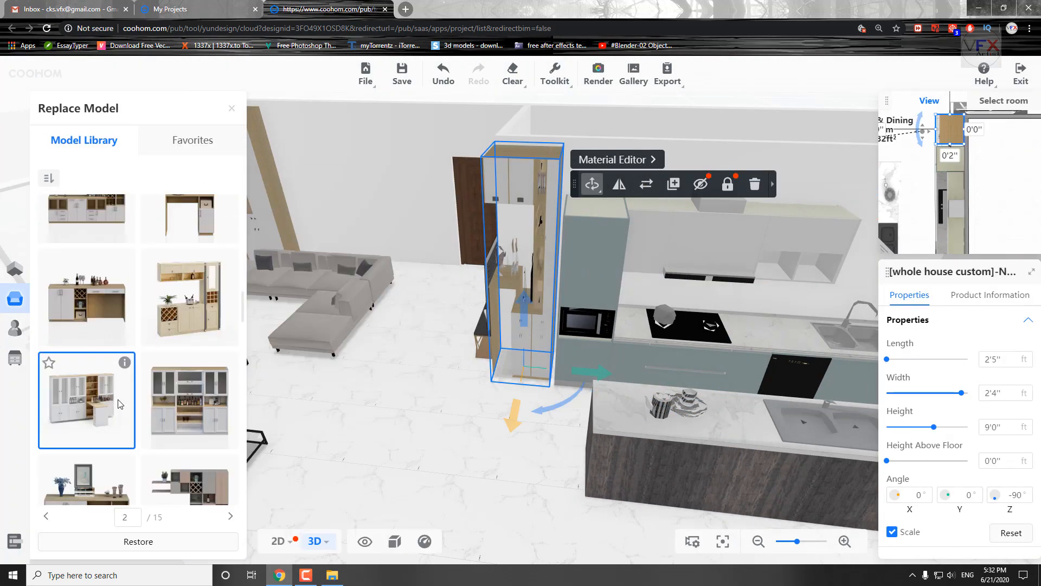
pyautogui.scroll(-6, 138, 395)
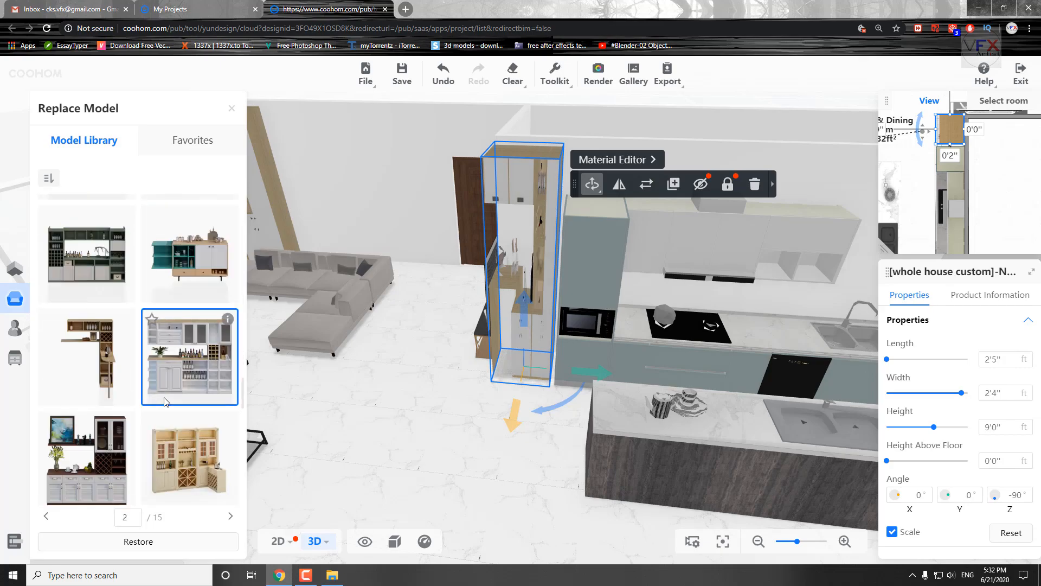
pyautogui.scroll(-6, 165, 400)
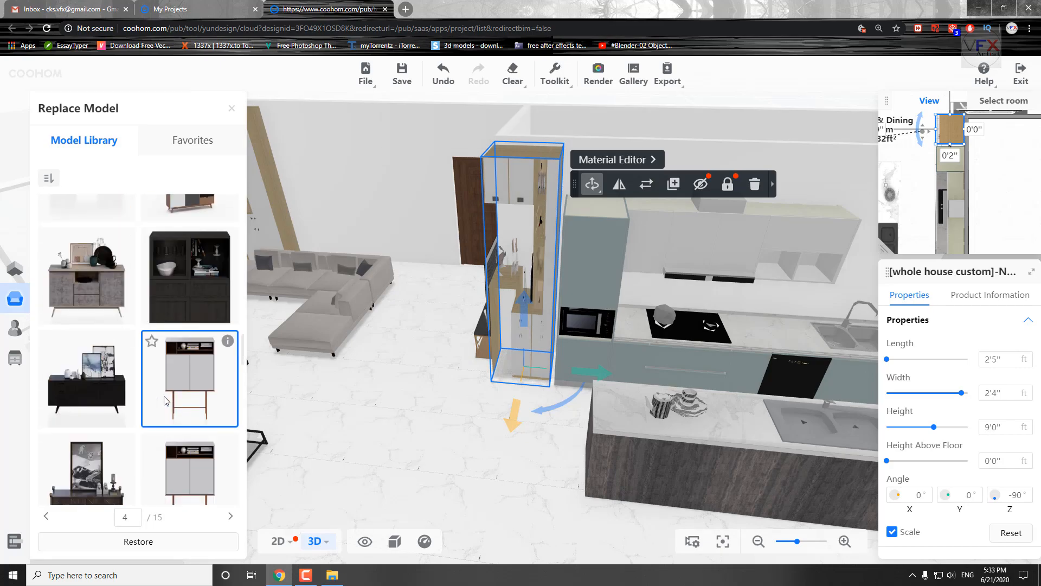
pyautogui.scroll(-9, 164, 401)
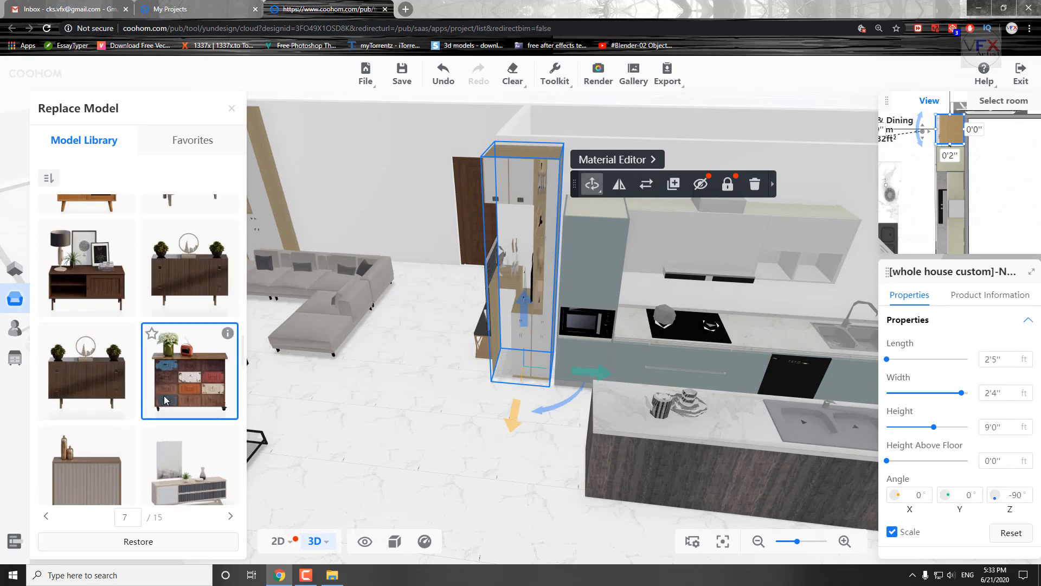
pyautogui.scroll(6, 165, 401)
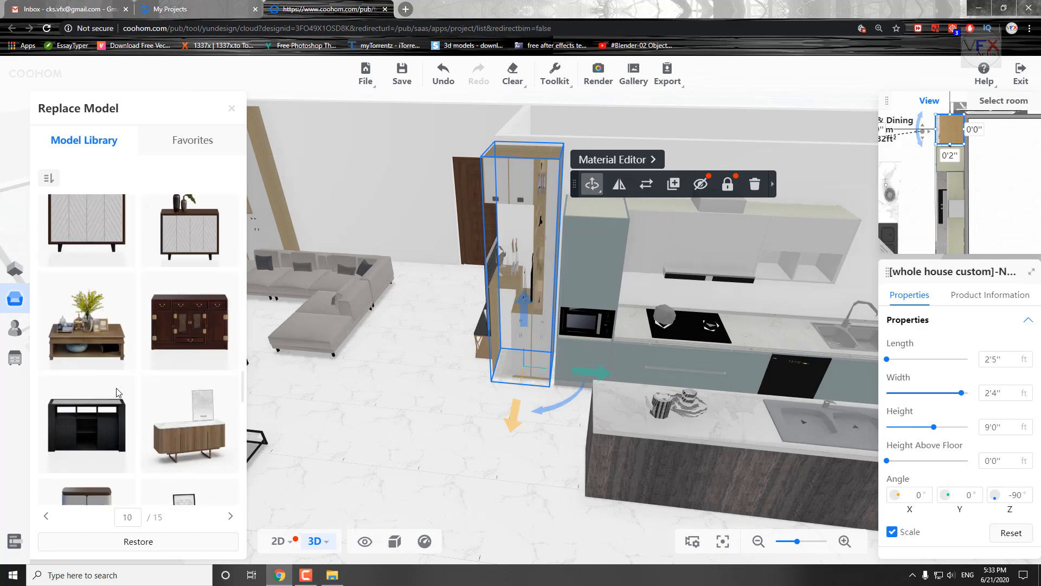
pyautogui.scroll(6, 136, 349)
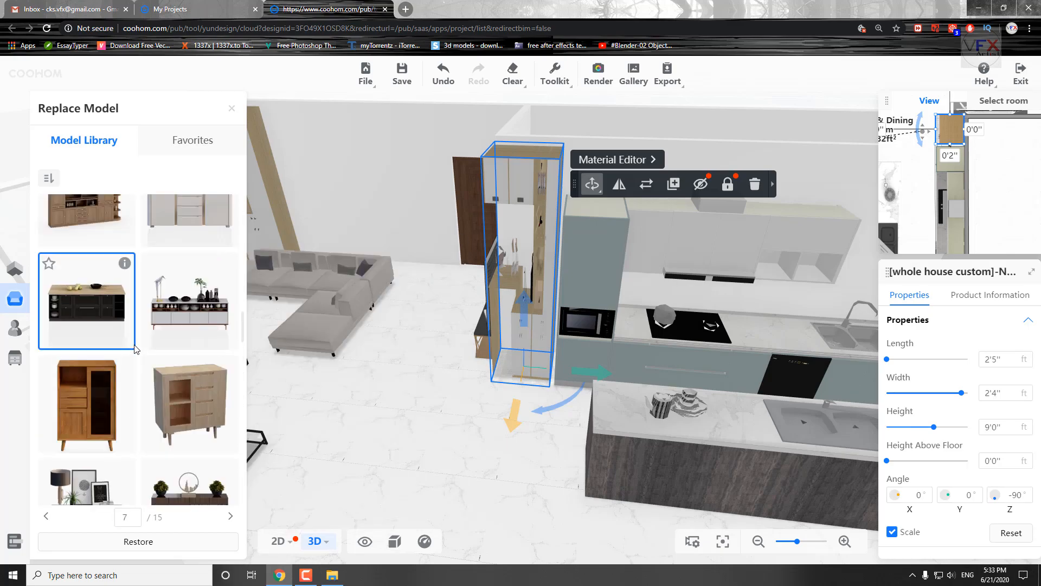
pyautogui.scroll(4, 136, 349)
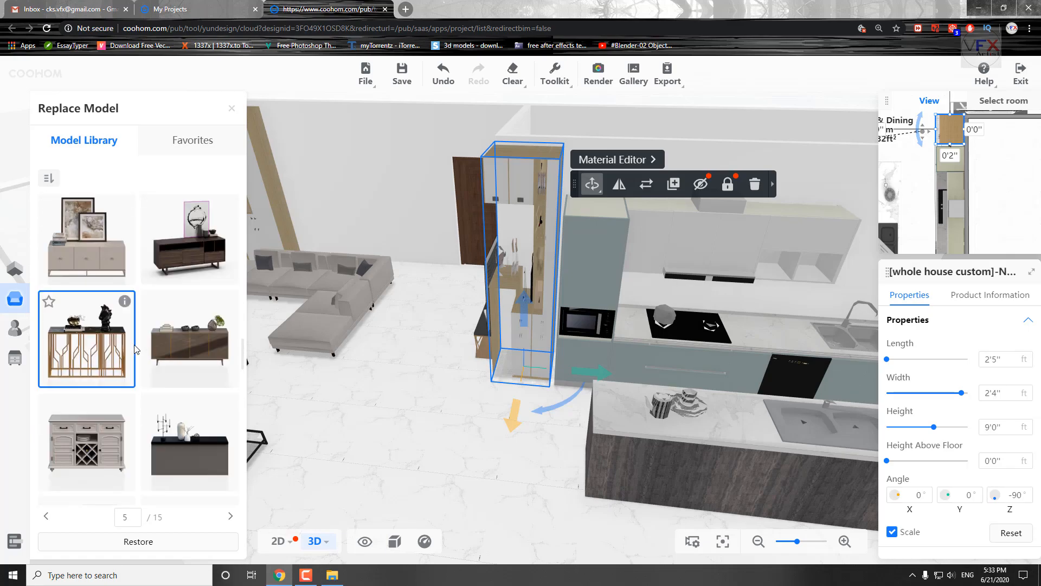
pyautogui.scroll(2, 136, 349)
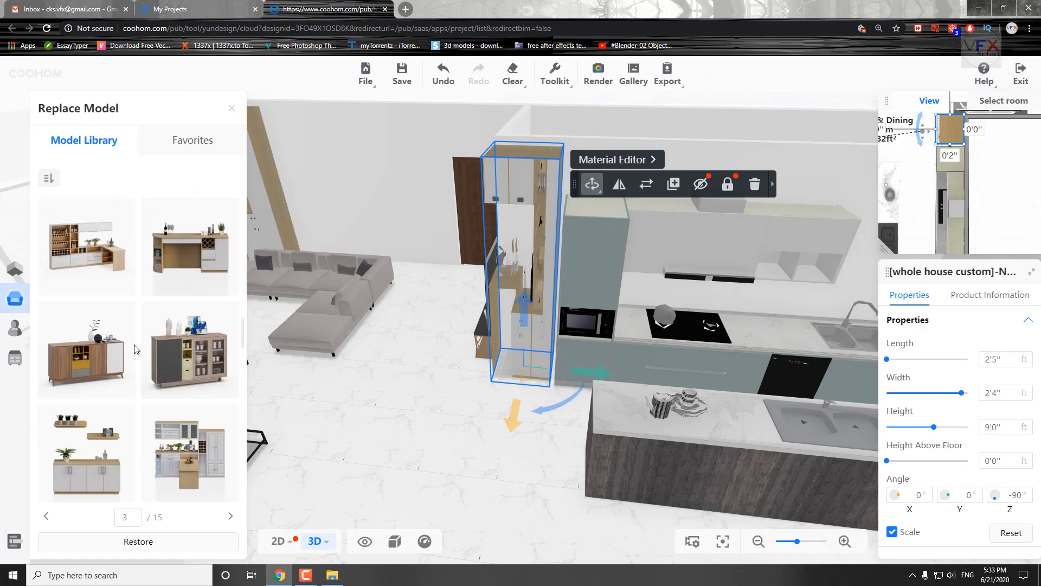
pyautogui.scroll(8, 136, 348)
pyautogui.click(88, 304)
# Move the marble bar cabinet against the wall between the kitchen unit and the TV corner in the 2D plan.
pyautogui.moveTo(418, 404); pyautogui.dragTo(500, 397)
pyautogui.scroll(3, 499, 401)
pyautogui.moveTo(434, 455); pyautogui.dragTo(529, 480)
pyautogui.click(465, 404)
pyautogui.scroll(3, 496, 326)
pyautogui.moveTo(491, 272); pyautogui.dragTo(347, 402)
pyautogui.moveTo(624, 458); pyautogui.dragTo(637, 463)
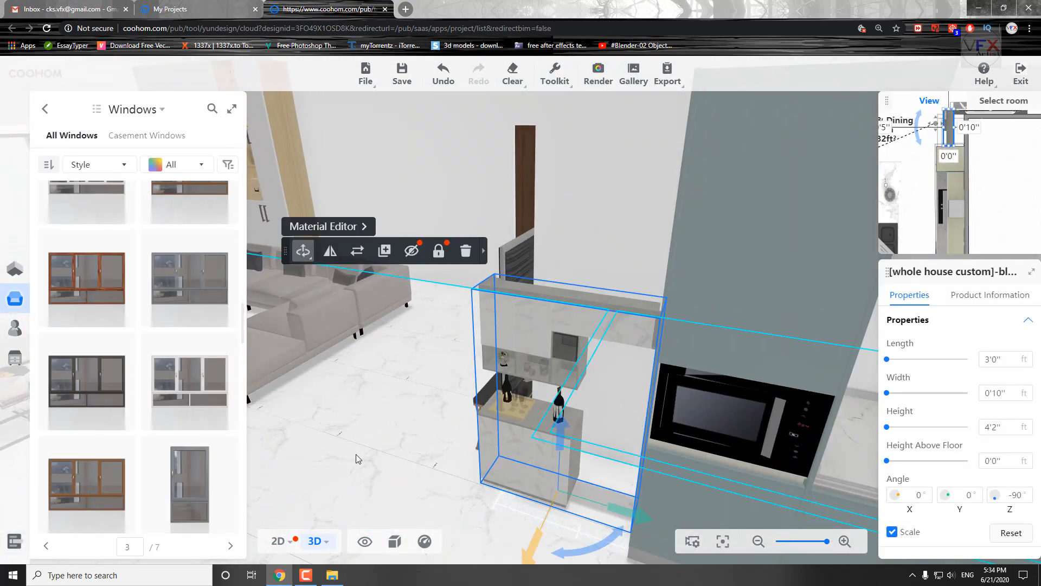
pyautogui.moveTo(444, 486); pyautogui.dragTo(407, 523)
pyautogui.click(278, 542)
pyautogui.moveTo(551, 346); pyautogui.dragTo(520, 321)
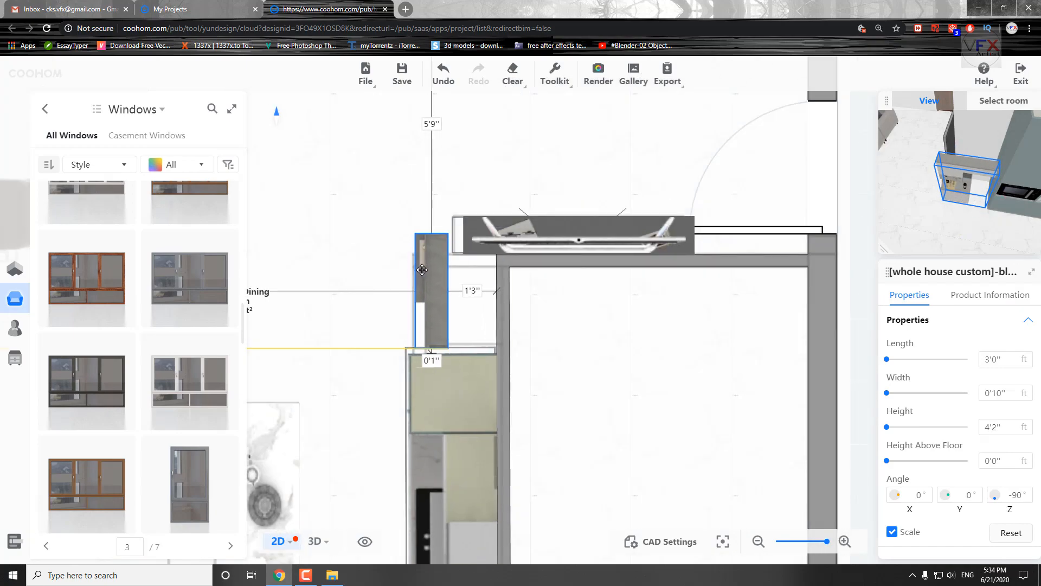
# Enlarge the 3D preview and slide the TV and stand combination about 0'9" along its wall, away from the bar cabinet.
pyautogui.moveTo(922, 217)
pyautogui.moveTo(955, 271); pyautogui.dragTo(719, 350)
pyautogui.scroll(-3, 868, 352)
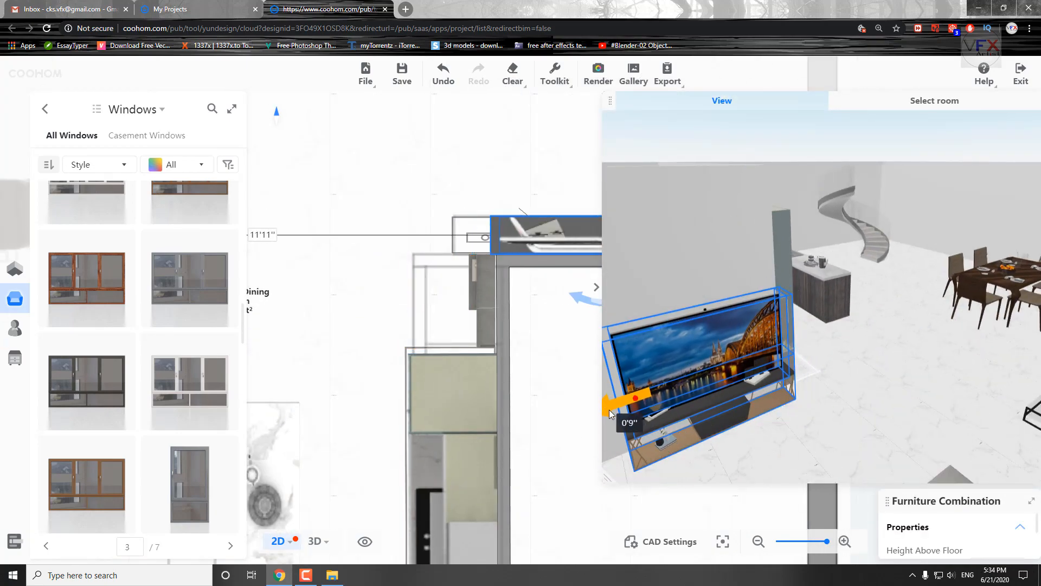
pyautogui.moveTo(613, 414); pyautogui.dragTo(605, 416)
pyautogui.scroll(-4, 787, 347)
pyautogui.moveTo(819, 337); pyautogui.dragTo(763, 435)
pyautogui.moveTo(564, 336); pyautogui.dragTo(350, 371)
# Select the bar cabinet in the preview and set it flush with the wall at the kitchen unit's end.
pyautogui.click(428, 386)
pyautogui.scroll(3, 787, 326)
pyautogui.moveTo(917, 347); pyautogui.dragTo(797, 353)
pyautogui.scroll(3, 797, 325)
pyautogui.click(784, 282)
pyautogui.moveTo(751, 360); pyautogui.dragTo(741, 367)
pyautogui.moveTo(814, 401); pyautogui.dragTo(826, 343)
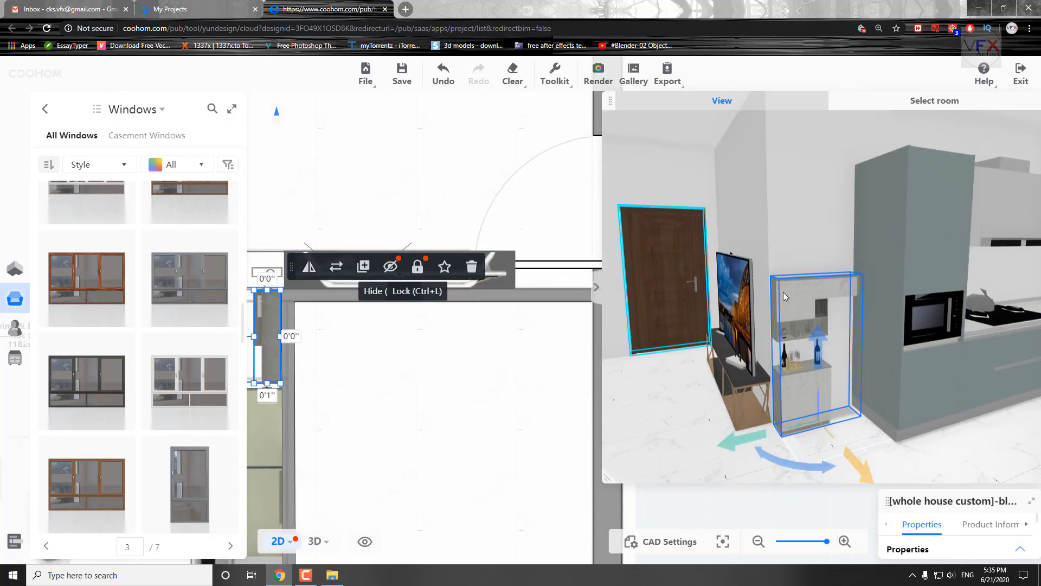
# Switch to the 3D view and stretch the marble bar cabinet upward toward the height of the tall kitchen unit.
pyautogui.click(315, 542)
pyautogui.moveTo(604, 270)
pyautogui.click(569, 328)
pyautogui.moveTo(521, 282); pyautogui.dragTo(524, 150)
pyautogui.moveTo(336, 434); pyautogui.dragTo(548, 429)
pyautogui.click(380, 304)
pyautogui.moveTo(591, 361); pyautogui.dragTo(570, 465)
pyautogui.scroll(-2, 570, 465)
# Enlarge the plan preview, adjust the bar cabinet's placement beside the kitchen unit, and undo the last change.
pyautogui.moveTo(883, 250); pyautogui.dragTo(663, 432)
pyautogui.moveTo(760, 337); pyautogui.dragTo(841, 306)
pyautogui.moveTo(752, 251); pyautogui.dragTo(717, 252)
pyautogui.click(547, 347)
pyautogui.moveTo(543, 433); pyautogui.dragTo(570, 287)
pyautogui.hotkey('ctrl', 'z')
# Stretch the bar cabinet to a length of 3'4" and align it with the wall corner beside the TV stand.
pyautogui.click(404, 238)
pyautogui.moveTo(768, 302); pyautogui.dragTo(768, 283)
pyautogui.click(407, 374)
pyautogui.moveTo(462, 372); pyautogui.dragTo(569, 315)
pyautogui.click(454, 277)
pyautogui.moveTo(445, 406); pyautogui.dragTo(466, 461)
pyautogui.scroll(2, 300, 397)
pyautogui.moveTo(769, 253); pyautogui.dragTo(764, 247)
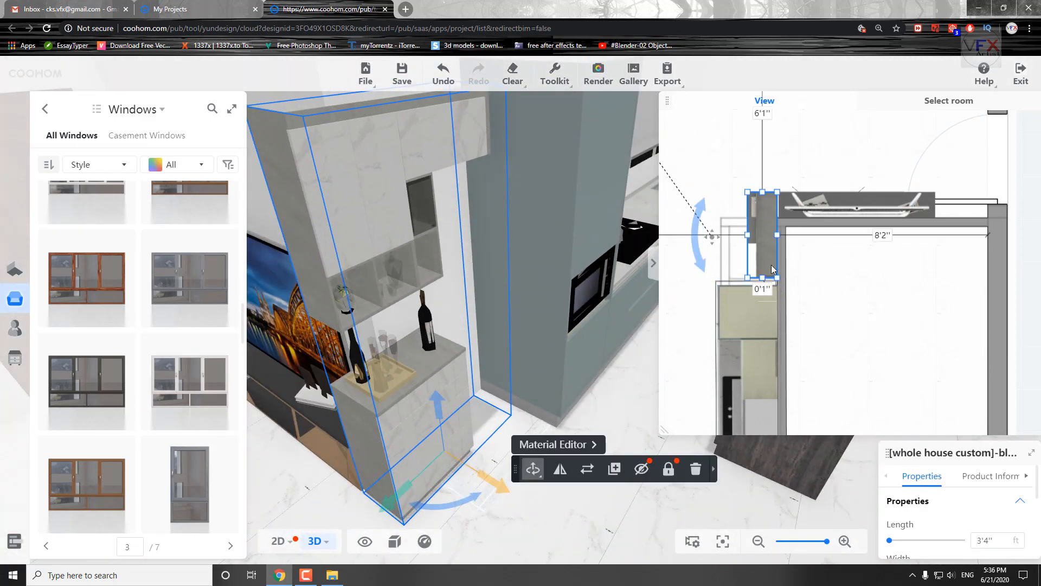
# Compare the bar cabinet area in the 2D and 3D views with a wider preview, and save the design.
pyautogui.moveTo(665, 430); pyautogui.dragTo(558, 460)
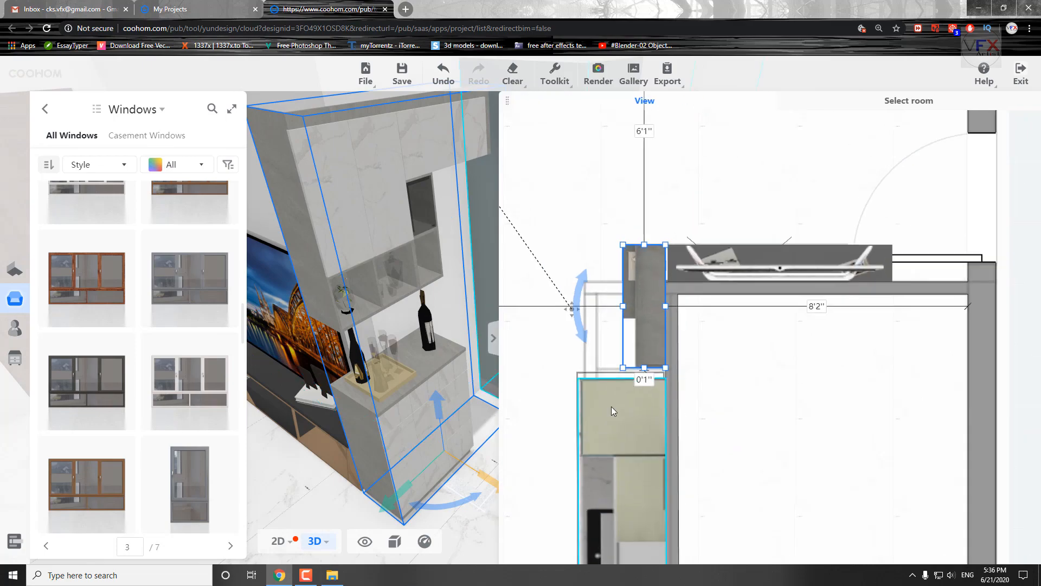
pyautogui.click(708, 410)
pyautogui.scroll(-5, 649, 414)
pyautogui.click(279, 541)
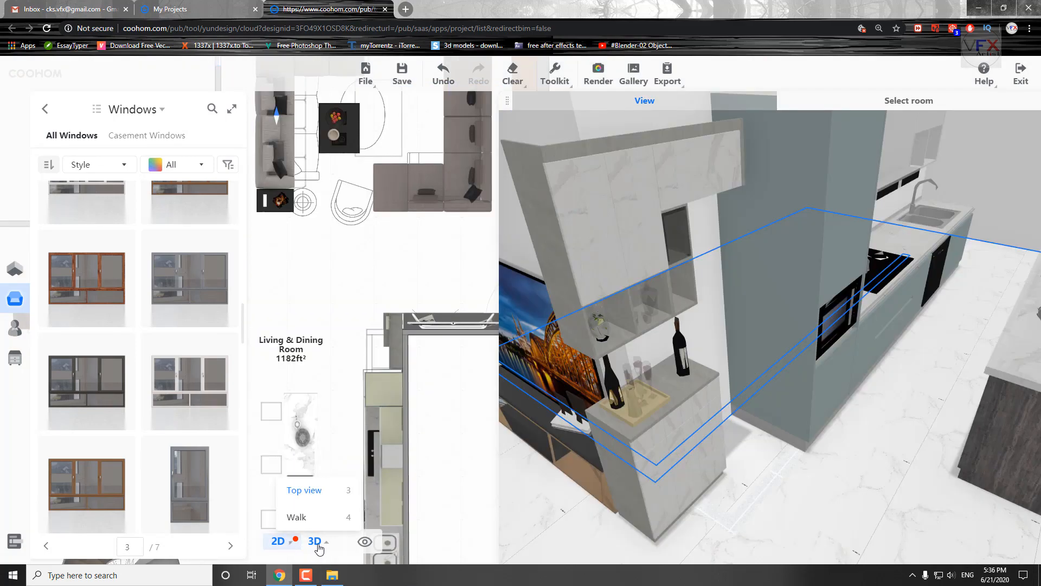
pyautogui.click(316, 543)
pyautogui.click(279, 541)
pyautogui.scroll(-3, 662, 403)
pyautogui.scroll(-6, 346, 276)
pyautogui.click(317, 542)
pyautogui.moveTo(845, 188); pyautogui.dragTo(976, 120)
pyautogui.hotkey('ctrl', 's')
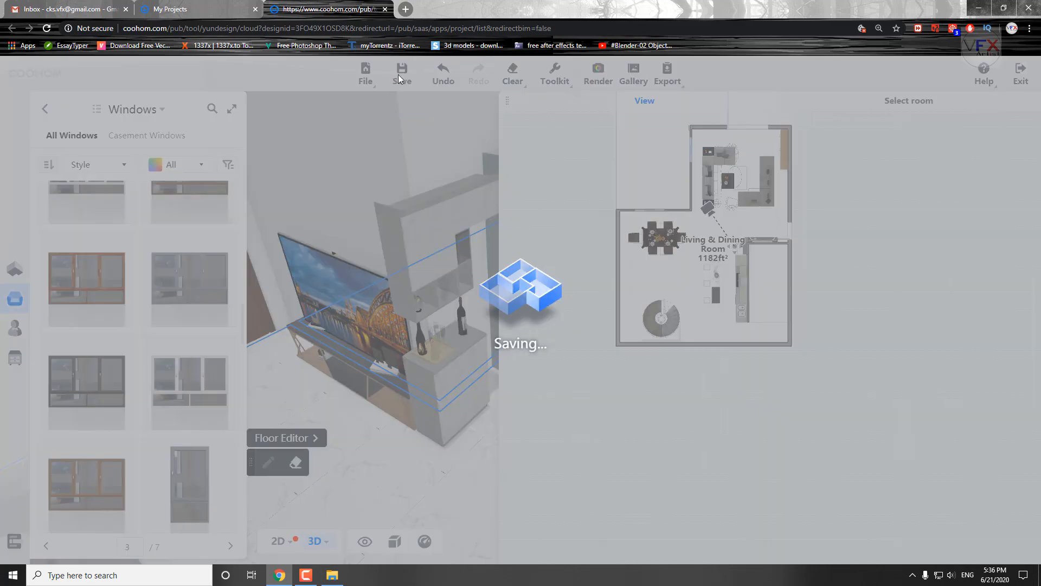
# Narrow the preview pane and delete the marble bar cabinet between the TV stand and the kitchen unit.
pyautogui.moveTo(507, 99); pyautogui.dragTo(541, 514)
pyautogui.moveTo(507, 101); pyautogui.dragTo(711, 103)
pyautogui.scroll(4, 551, 251)
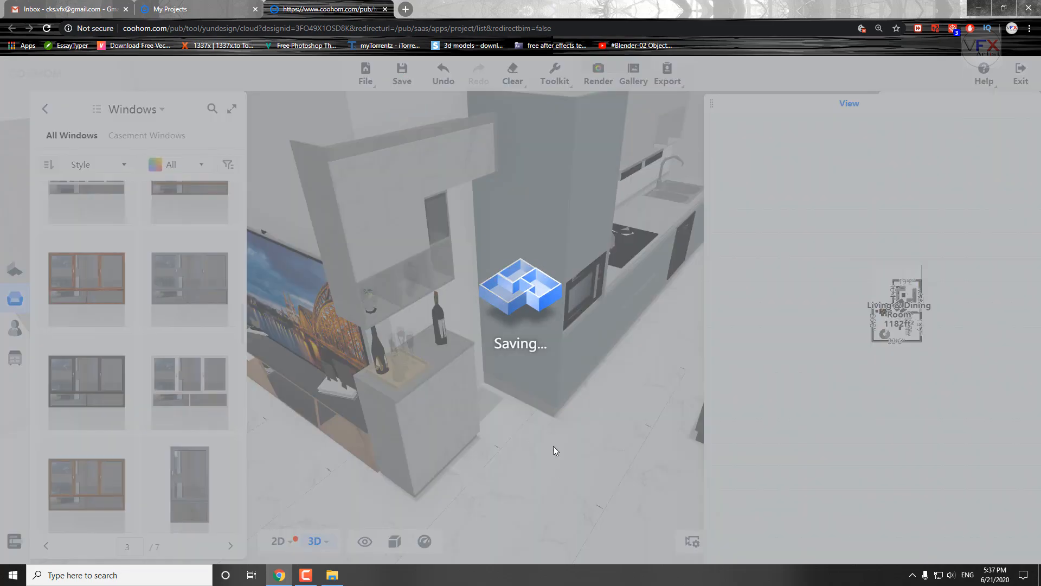
pyautogui.scroll(-3, 549, 427)
pyautogui.moveTo(549, 428); pyautogui.dragTo(477, 434)
pyautogui.click(411, 447)
pyautogui.press('Delete')
# Return the library from Windows to the main model categories and save the design.
pyautogui.moveTo(867, 318); pyautogui.dragTo(815, 319)
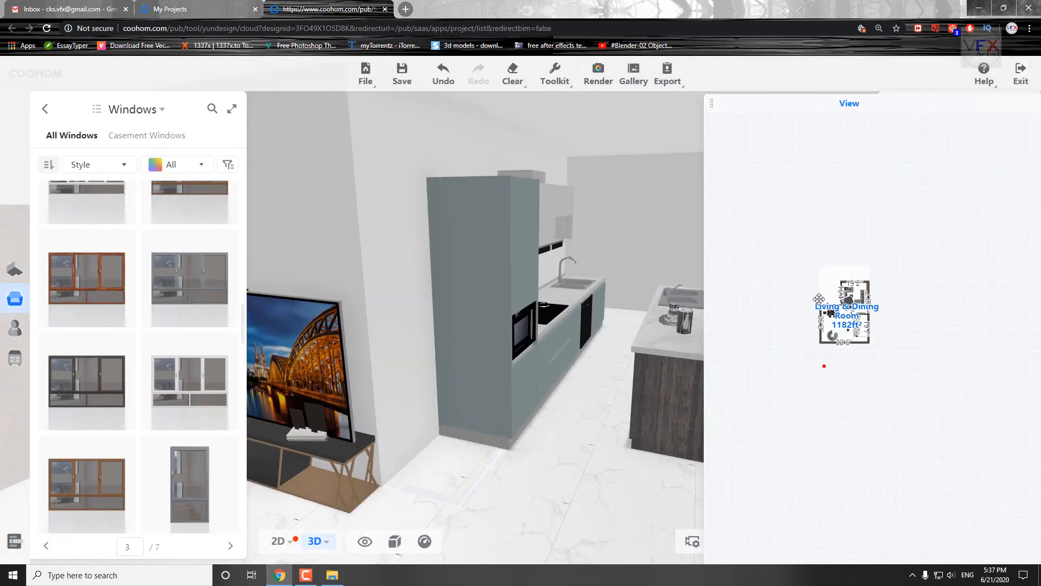
pyautogui.click(500, 422)
pyautogui.moveTo(500, 422); pyautogui.dragTo(606, 417)
pyautogui.click(45, 109)
pyautogui.scroll(-3, 521, 374)
pyautogui.moveTo(529, 379); pyautogui.dragTo(591, 441)
pyautogui.click(314, 488)
pyautogui.click(300, 404)
pyautogui.moveTo(289, 382); pyautogui.dragTo(242, 412)
pyautogui.scroll(-3, 348, 401)
pyautogui.moveTo(488, 421); pyautogui.dragTo(580, 461)
pyautogui.moveTo(355, 437); pyautogui.dragTo(351, 442)
pyautogui.moveTo(550, 476); pyautogui.dragTo(507, 483)
pyautogui.click(402, 75)
# Open the long living room wall with the entrance door in the Face Editor and browse its flooring, tile and general patterns.
pyautogui.scroll(-5, 567, 402)
pyautogui.moveTo(568, 402); pyautogui.dragTo(575, 380)
pyautogui.click(379, 274)
pyautogui.click(420, 230)
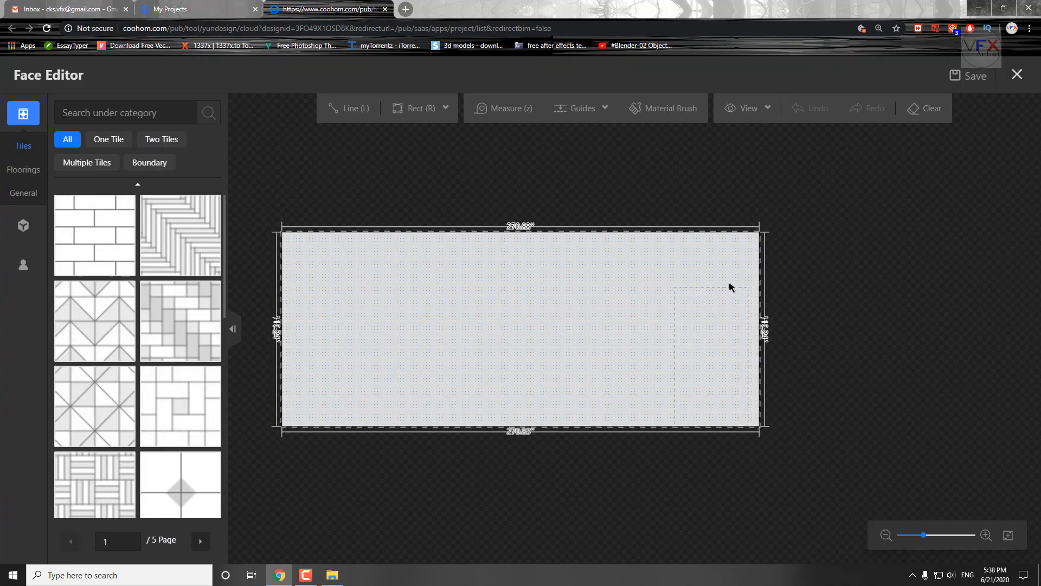
pyautogui.click(497, 282)
pyautogui.click(211, 110)
pyautogui.click(24, 170)
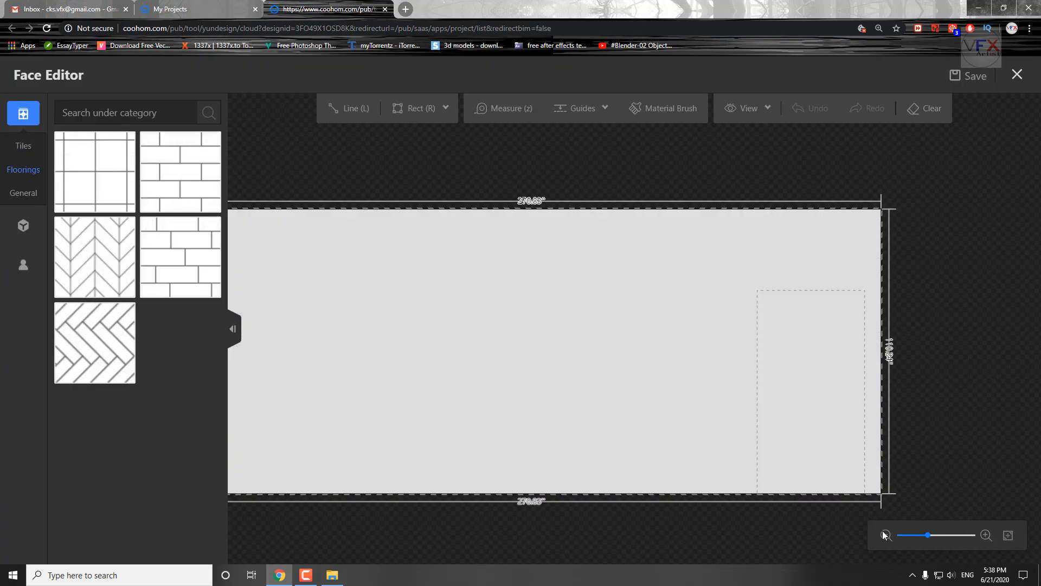
pyautogui.click(23, 147)
pyautogui.moveTo(24, 146)
pyautogui.click(36, 165)
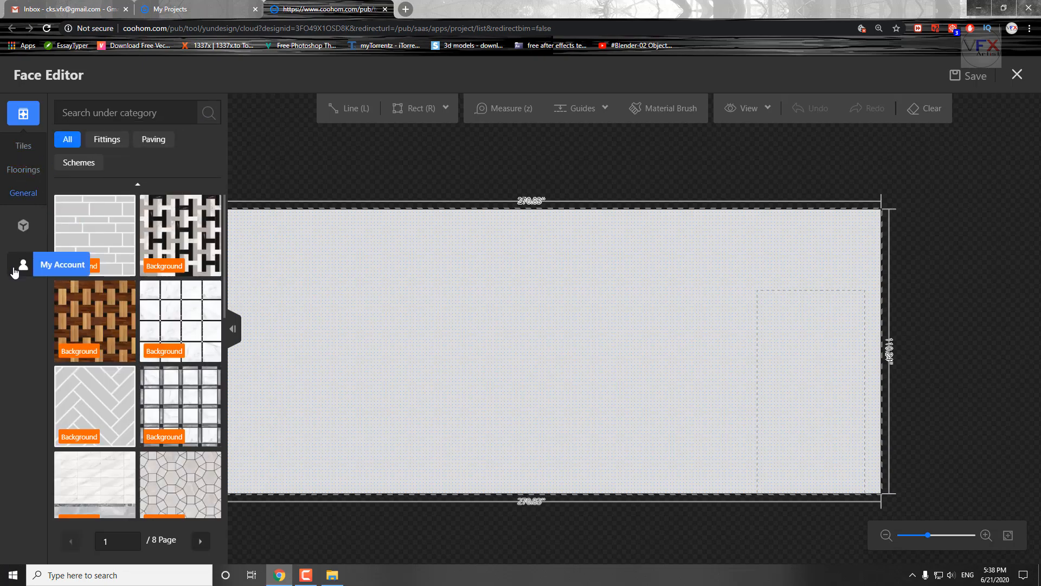
# Apply the plain beige finish to the whole wall face and save the Face Editor changes.
pyautogui.click(24, 225)
pyautogui.moveTo(23, 208)
pyautogui.scroll(-9, 182, 330)
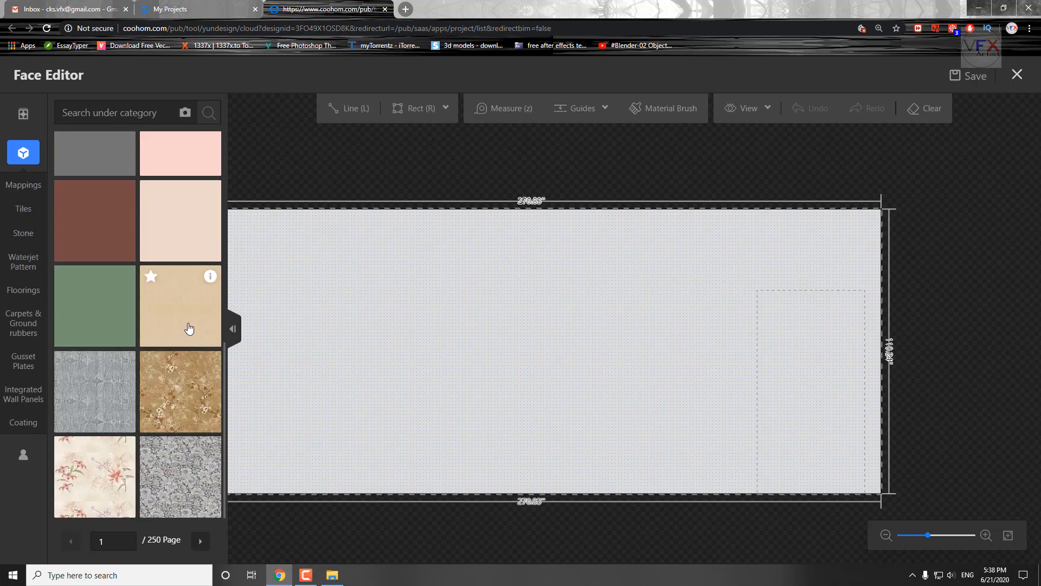
pyautogui.click(181, 313)
pyautogui.click(597, 347)
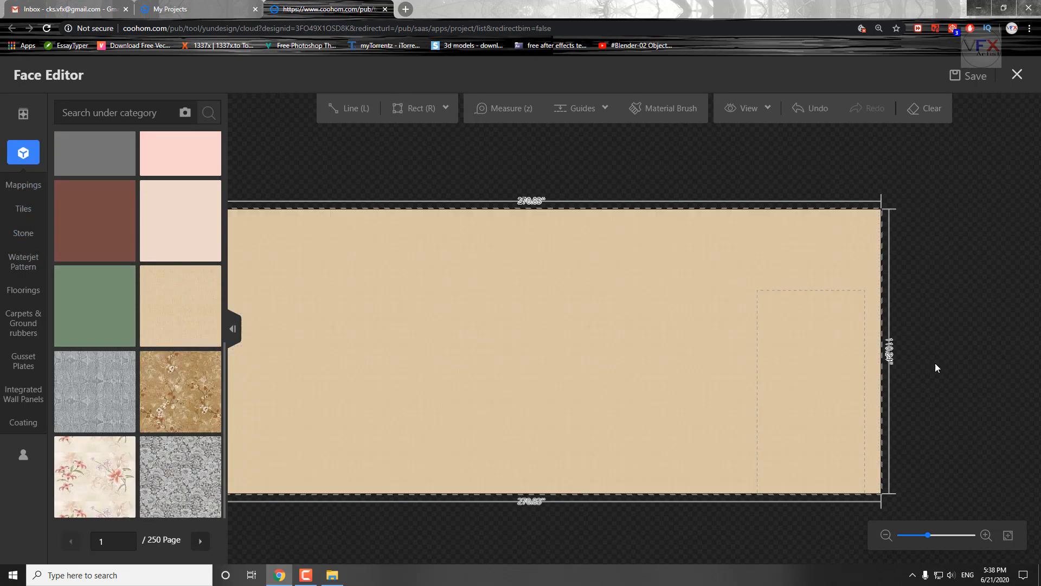
pyautogui.click(971, 78)
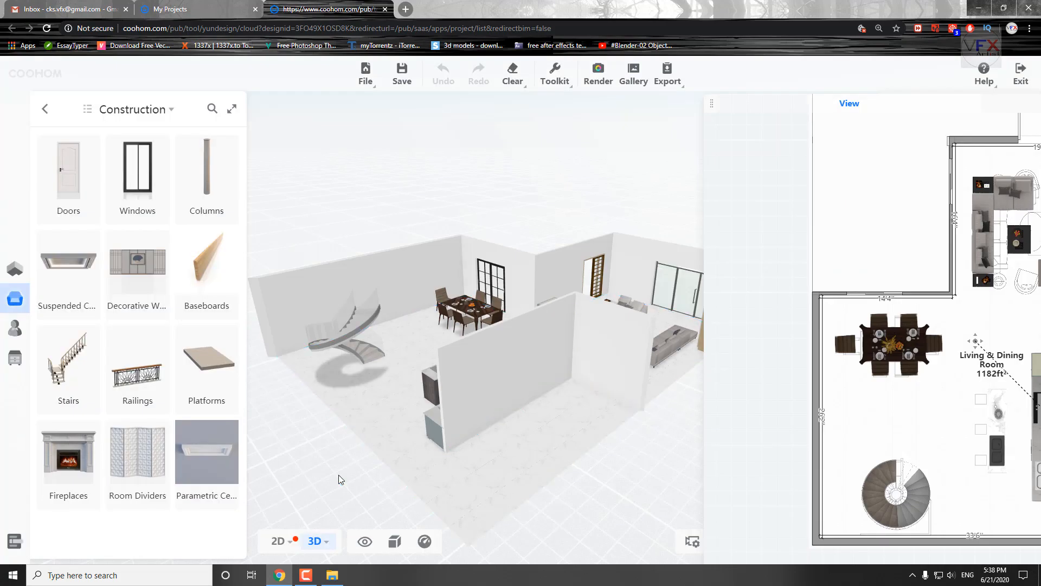
# Return to the main model categories and examine the whole furnished floor in 3D from several angles.
pyautogui.moveTo(340, 479); pyautogui.dragTo(214, 477)
pyautogui.moveTo(670, 194); pyautogui.dragTo(653, 242)
pyautogui.click(45, 111)
pyautogui.scroll(-3, 302, 420)
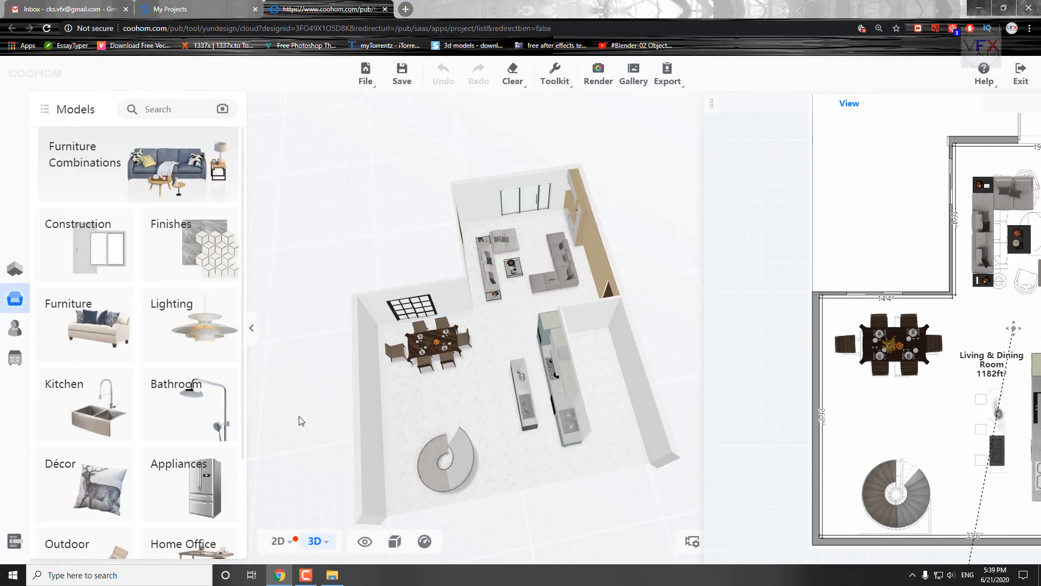
pyautogui.moveTo(302, 419); pyautogui.dragTo(413, 438)
pyautogui.scroll(1, 981, 459)
pyautogui.moveTo(980, 459); pyautogui.dragTo(922, 448)
pyautogui.moveTo(418, 394); pyautogui.dragTo(374, 379)
pyautogui.scroll(3, 374, 379)
pyautogui.moveTo(374, 379); pyautogui.dragTo(412, 384, button='right')
pyautogui.scroll(-3, 167, 396)
# Switch to the 2D plan and open the Living & Dining Room floor in the Platform Editor.
pyautogui.click(279, 541)
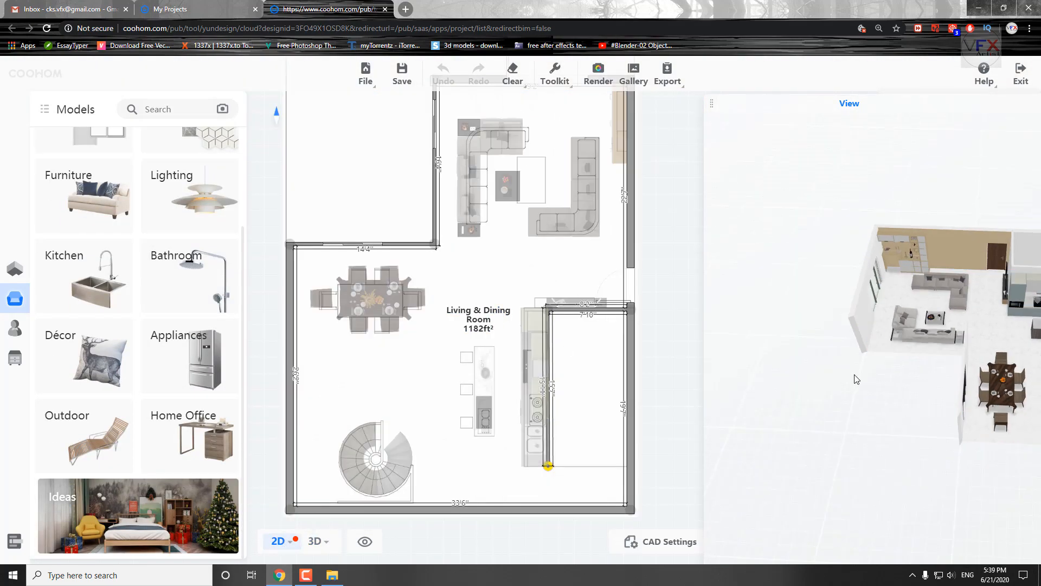
pyautogui.moveTo(857, 323); pyautogui.dragTo(838, 261)
pyautogui.click(315, 541)
pyautogui.click(279, 541)
pyautogui.scroll(-1, 482, 418)
pyautogui.moveTo(895, 398); pyautogui.dragTo(853, 404)
pyautogui.scroll(5, 890, 419)
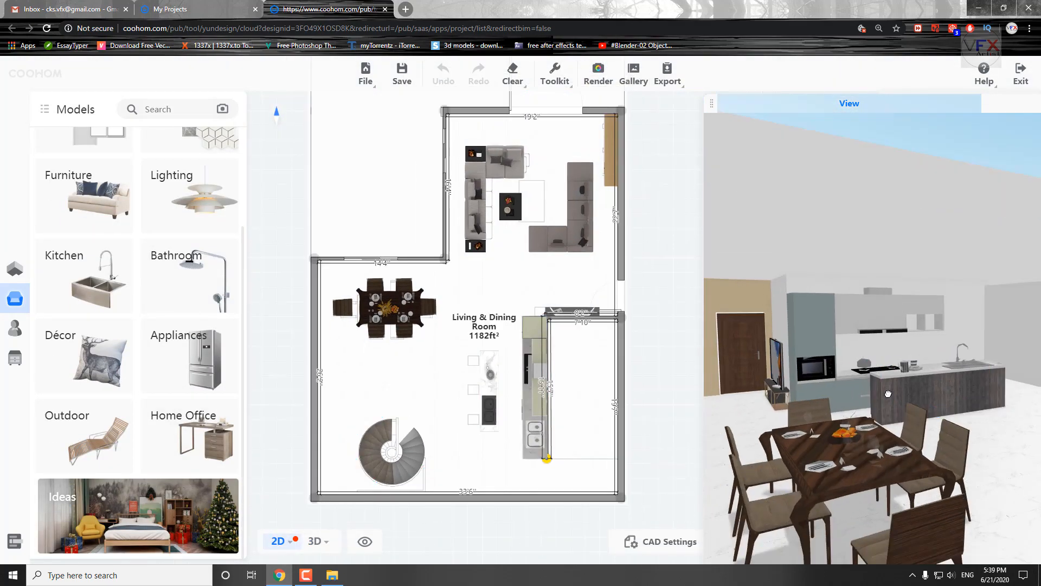
pyautogui.scroll(-3, 889, 419)
pyautogui.scroll(-2, 434, 257)
pyautogui.scroll(2, 429, 275)
pyautogui.click(488, 325)
pyautogui.click(481, 297)
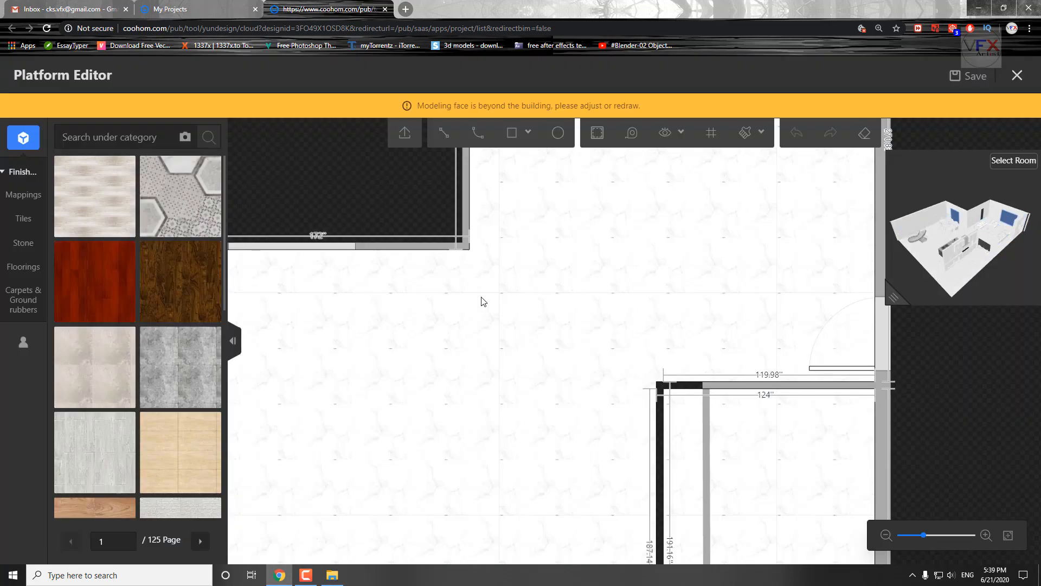
# Leave the Platform Editor and open the Decor items of the Furniture Plan for the living and dining floor.
pyautogui.moveTo(888, 302); pyautogui.dragTo(795, 410)
pyautogui.scroll(-3, 650, 334)
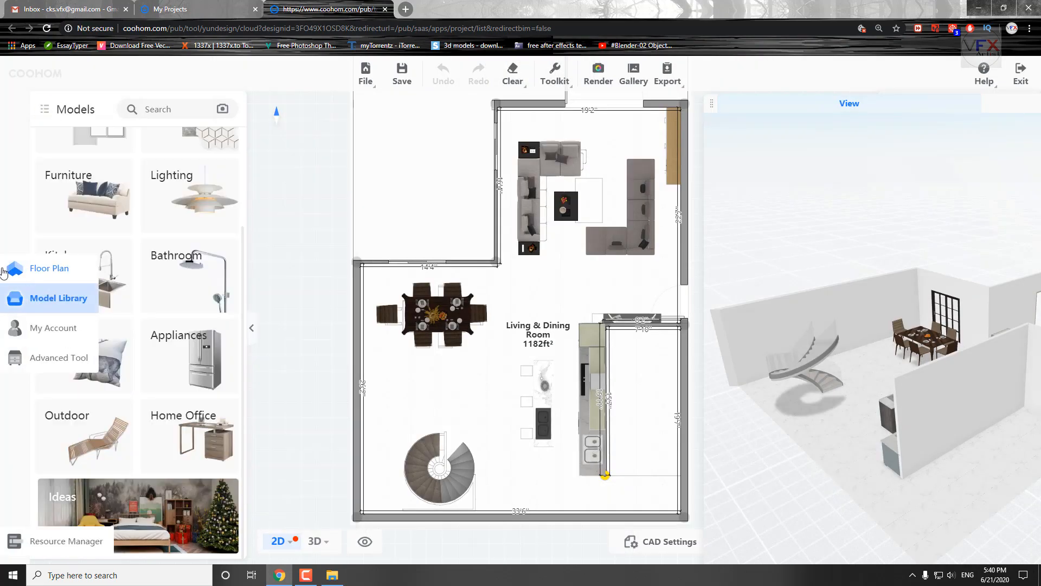
pyautogui.click(3, 270)
pyautogui.moveTo(399, 404); pyautogui.dragTo(426, 389)
pyautogui.scroll(3, 426, 388)
pyautogui.scroll(-4, 152, 482)
pyautogui.click(188, 111)
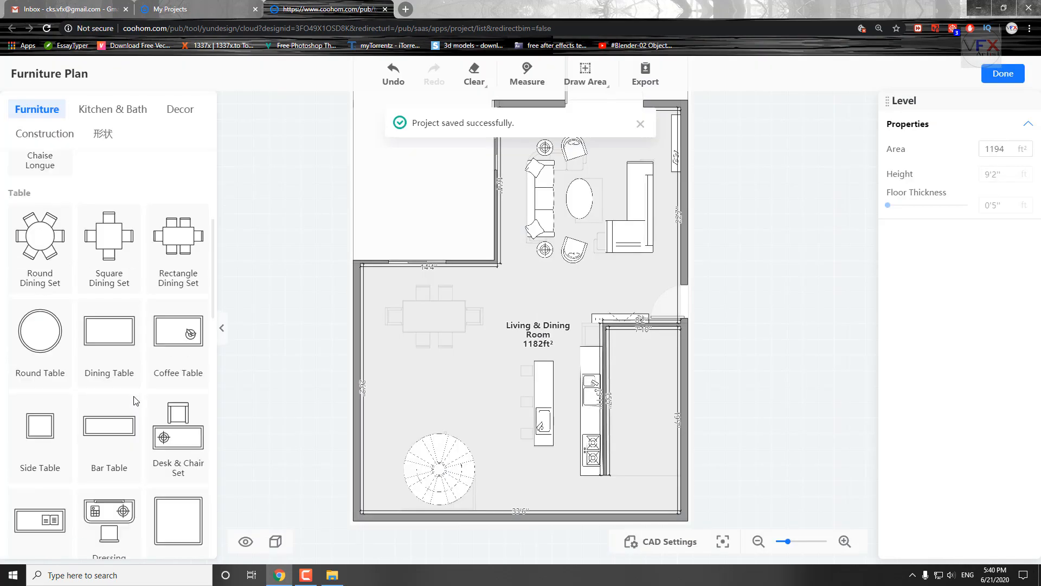
pyautogui.scroll(10, 157, 326)
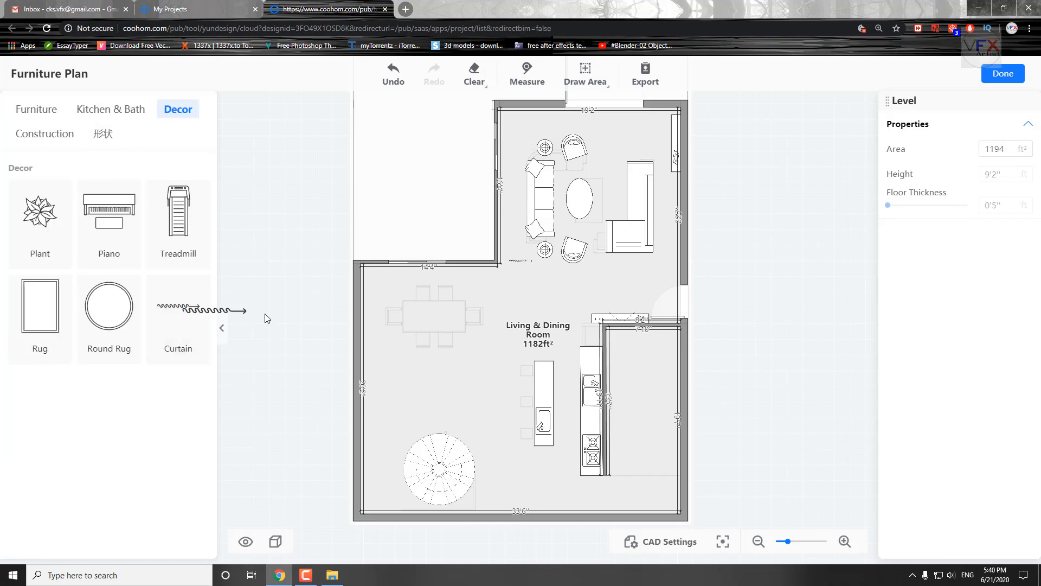
# Place a curtain on each side of the sliding window above the dining table.
pyautogui.moveTo(179, 313); pyautogui.dragTo(406, 281)
pyautogui.scroll(10, 399, 285)
pyautogui.moveTo(611, 260); pyautogui.dragTo(696, 269)
pyautogui.moveTo(446, 263); pyautogui.dragTo(461, 234)
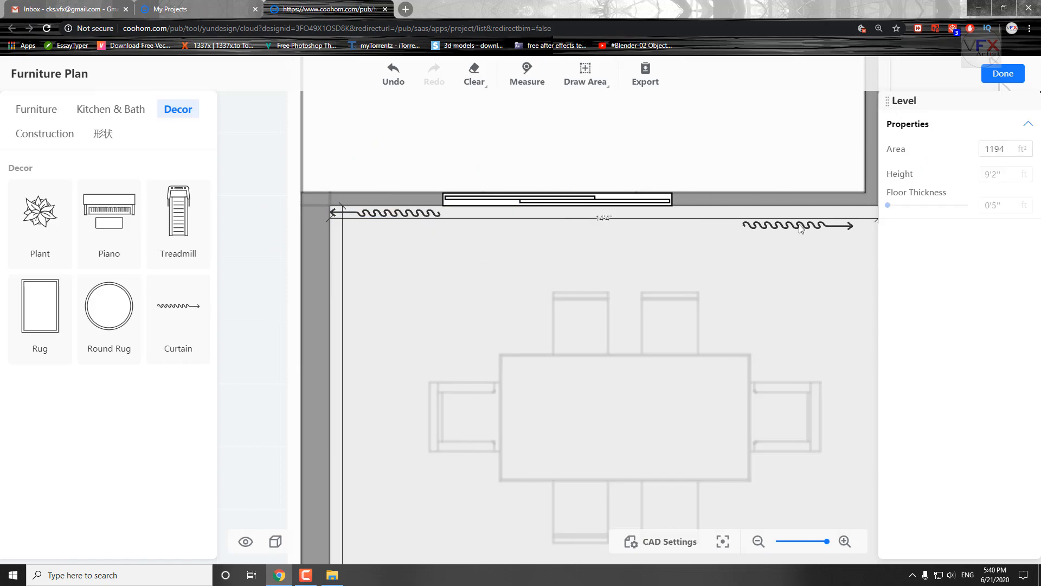
pyautogui.moveTo(797, 239); pyautogui.dragTo(797, 231)
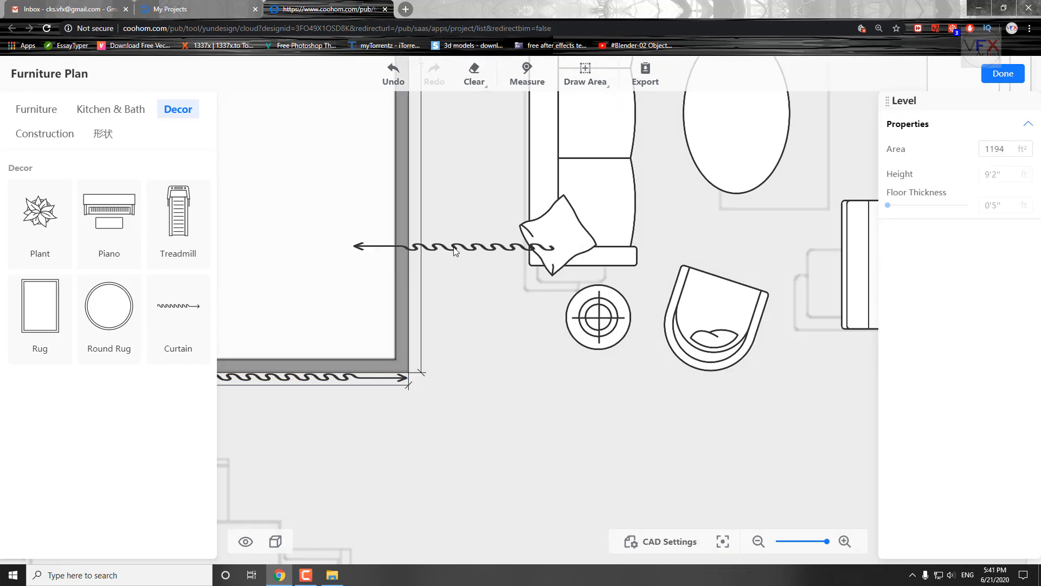
# Rotate curtains upright and fit them against the living room's side wall behind the sofa.
pyautogui.moveTo(394, 247); pyautogui.dragTo(396, 254)
pyautogui.moveTo(442, 185); pyautogui.dragTo(461, 346)
pyautogui.click(413, 230)
pyautogui.moveTo(485, 205); pyautogui.dragTo(484, 300)
pyautogui.moveTo(410, 234); pyautogui.dragTo(411, 259)
pyautogui.moveTo(379, 168); pyautogui.dragTo(389, 328)
pyautogui.moveTo(489, 244); pyautogui.dragTo(429, 301)
pyautogui.moveTo(451, 251); pyautogui.dragTo(531, 251)
pyautogui.click(456, 304)
# Place a 3'1" curtain beside the large door opening on the living room's far wall.
pyautogui.click(178, 319)
pyautogui.moveTo(675, 352); pyautogui.dragTo(304, 394)
pyautogui.moveTo(414, 328); pyautogui.dragTo(595, 284)
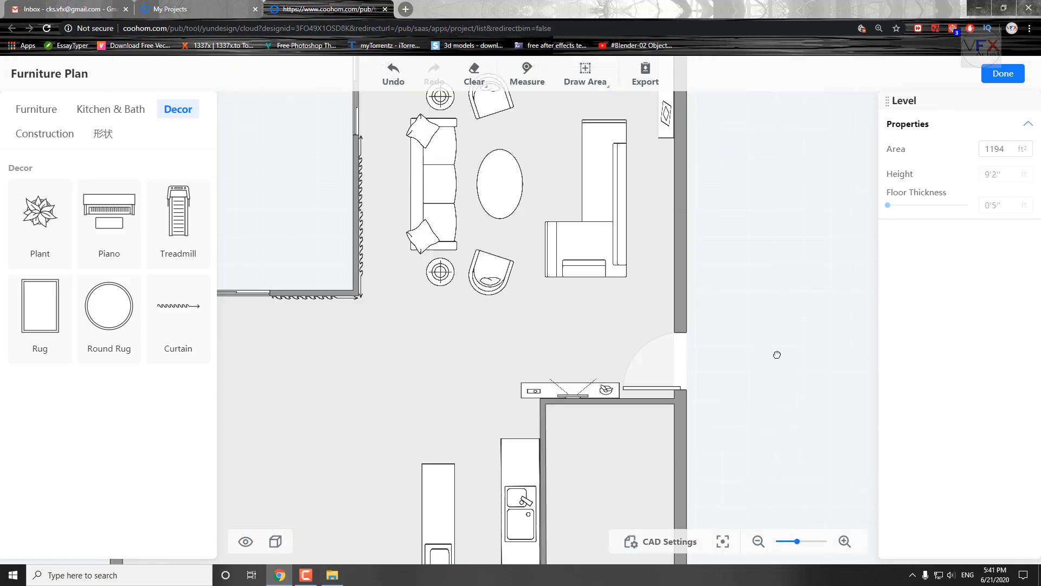
# Try fitting curtains along the long dining and staircase wall, one 2'5" at -90° and one 3'6" at 90°.
pyautogui.moveTo(172, 312); pyautogui.dragTo(423, 324)
pyautogui.scroll(6, 423, 326)
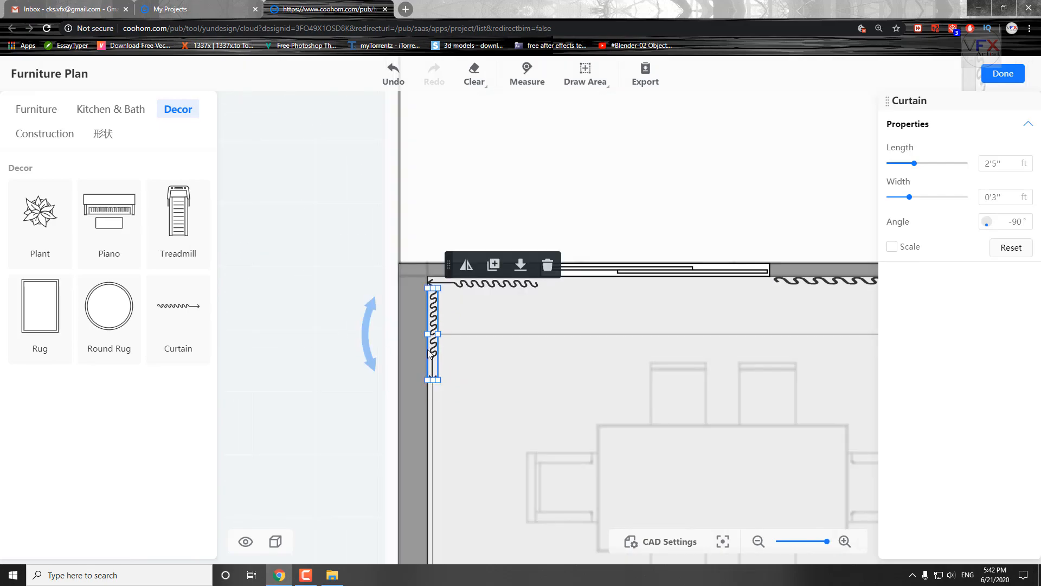
pyautogui.moveTo(430, 421); pyautogui.dragTo(430, 489)
pyautogui.click(467, 398)
pyautogui.moveTo(326, 445); pyautogui.dragTo(330, 218)
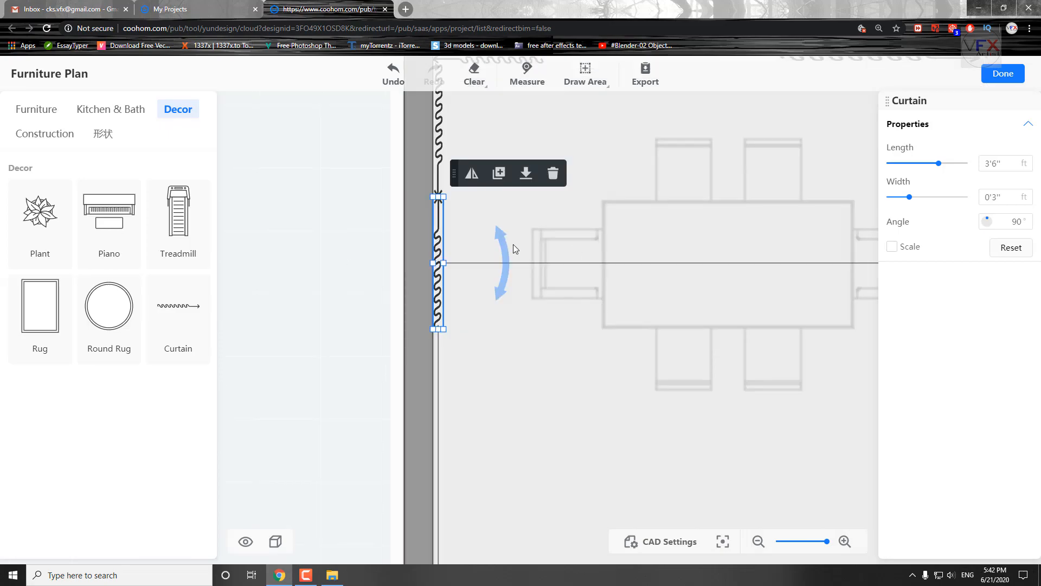
pyautogui.scroll(-2, 461, 244)
pyautogui.moveTo(402, 289); pyautogui.dragTo(421, 359)
# Finish the furniture plan and show the staircase and dining area in 3D.
pyautogui.click(1003, 73)
pyautogui.click(618, 340)
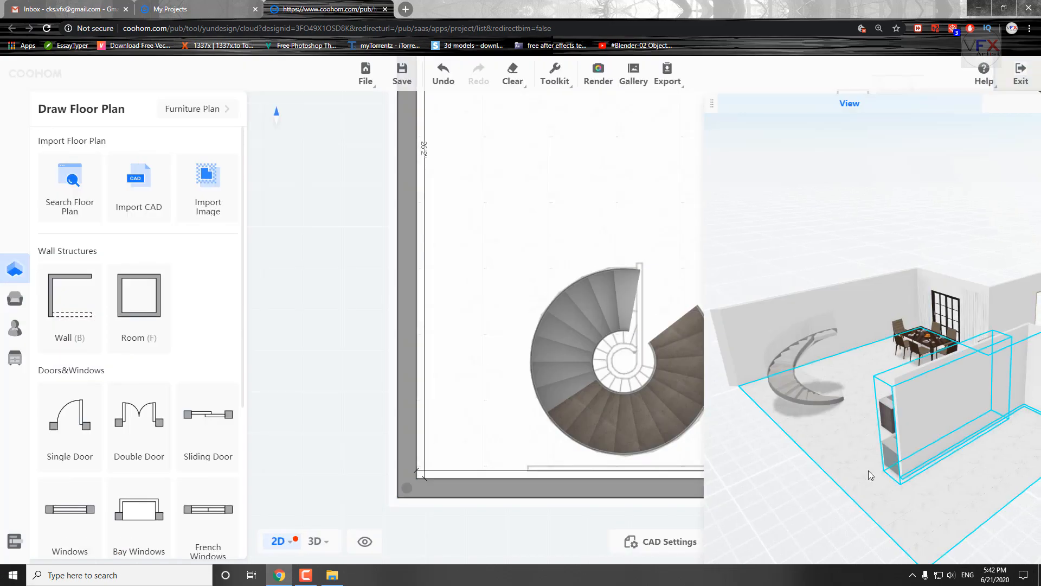
pyautogui.click(325, 538)
pyautogui.moveTo(462, 461); pyautogui.dragTo(679, 526)
pyautogui.scroll(5, 593, 416)
pyautogui.moveTo(593, 416); pyautogui.dragTo(681, 404)
# Try replacing the curtain behind the staircase with a dark grey and white model and a brown and white model.
pyautogui.click(560, 235)
pyautogui.click(337, 469)
pyautogui.scroll(-1, 130, 429)
pyautogui.click(93, 296)
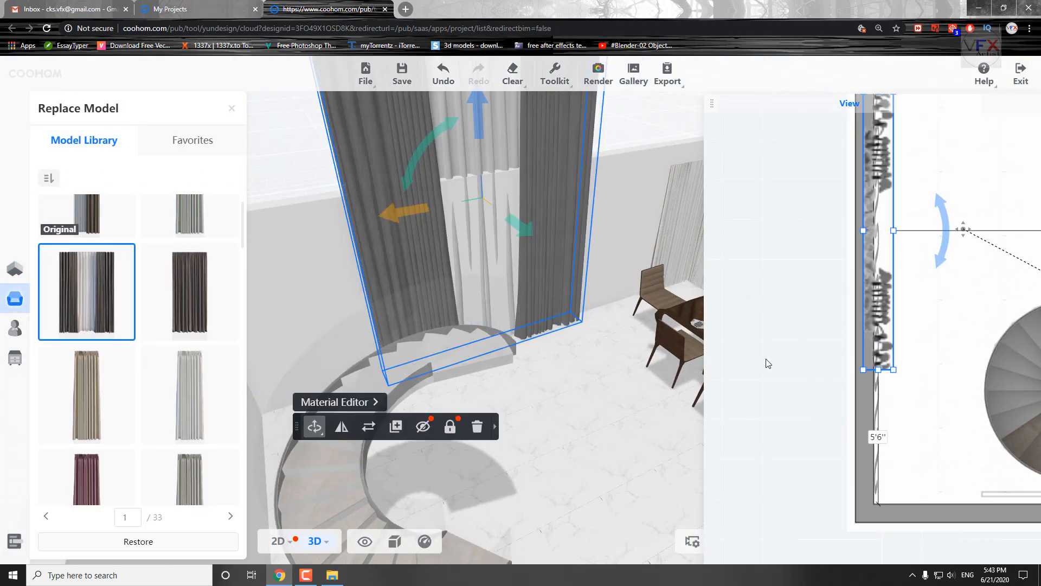
pyautogui.scroll(-15, 169, 352)
pyautogui.scroll(2, 177, 369)
pyautogui.scroll(-4, 184, 385)
pyautogui.click(187, 331)
# Try a grey curtain model behind the staircase, then the two-tone navy and white one.
pyautogui.scroll(-4, 529, 336)
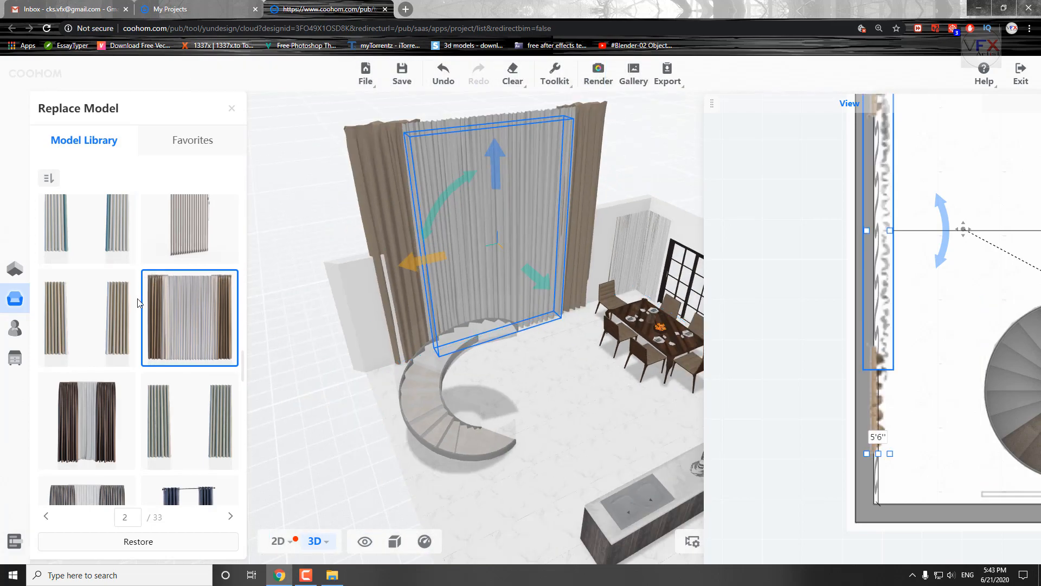
pyautogui.scroll(-4, 135, 307)
pyautogui.click(92, 312)
pyautogui.scroll(-6, 190, 400)
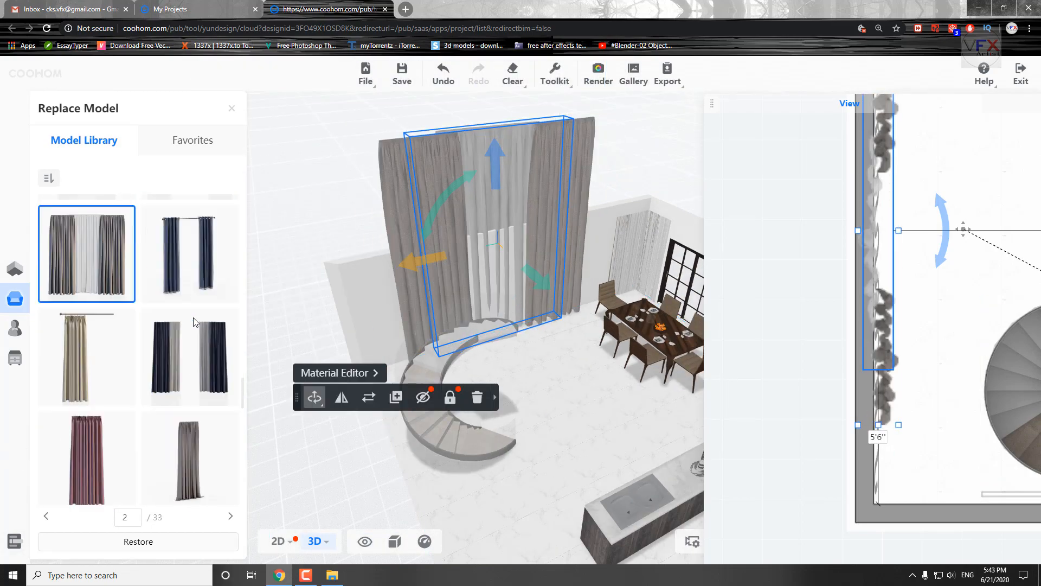
pyautogui.click(187, 428)
# Try to move the navy and white curtain inward against the long staircase wall and adjust its depth.
pyautogui.moveTo(553, 331); pyautogui.dragTo(645, 429)
pyautogui.moveTo(522, 268); pyautogui.dragTo(538, 276)
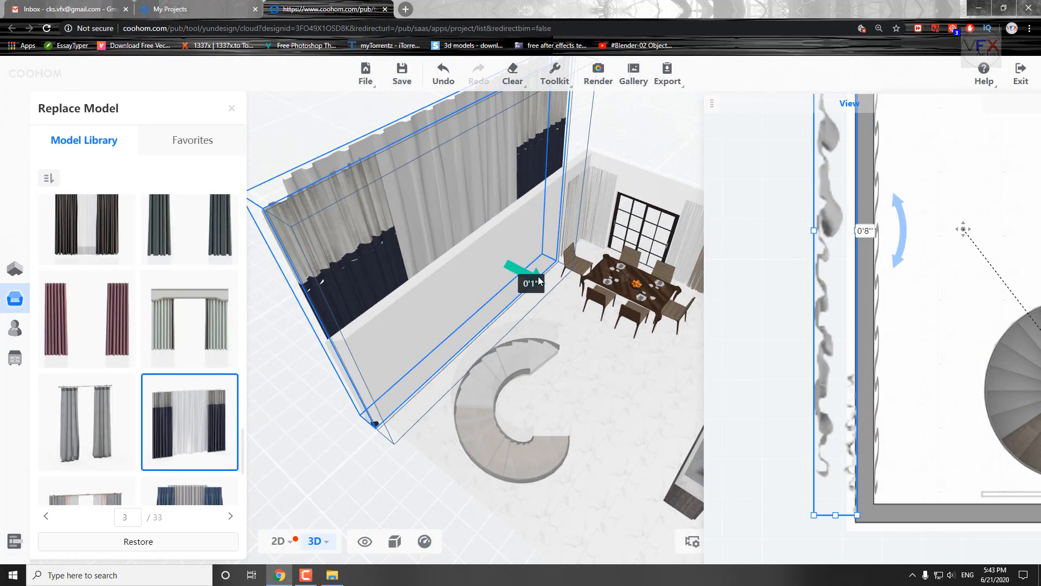
pyautogui.moveTo(586, 374); pyautogui.dragTo(645, 396)
pyautogui.moveTo(812, 230); pyautogui.dragTo(828, 230)
pyautogui.moveTo(849, 230); pyautogui.dragTo(898, 237)
# Try to scale the navy and white curtain down so it fits the height and length of the wall.
pyautogui.moveTo(336, 309); pyautogui.dragTo(287, 255)
pyautogui.click(315, 469)
pyautogui.moveTo(489, 87); pyautogui.dragTo(490, 227)
pyautogui.moveTo(337, 428); pyautogui.dragTo(355, 486)
pyautogui.moveTo(570, 256); pyautogui.dragTo(603, 242)
pyautogui.scroll(5, 615, 364)
pyautogui.moveTo(615, 364); pyautogui.dragTo(537, 336)
pyautogui.moveTo(578, 264); pyautogui.dragTo(602, 260)
pyautogui.scroll(-4, 520, 304)
pyautogui.moveTo(432, 358)
pyautogui.mouseDown()
pyautogui.moveTo(526, 379)
pyautogui.moveTo(434, 352)
pyautogui.mouseUp()
pyautogui.moveTo(430, 199); pyautogui.dragTo(430, 225)
pyautogui.moveTo(429, 326); pyautogui.dragTo(426, 279)
# Try to fine-tune the navy and white curtain's size and position on the wall beside the dining table.
pyautogui.moveTo(353, 411); pyautogui.dragTo(347, 461)
pyautogui.moveTo(508, 487); pyautogui.dragTo(380, 502)
pyautogui.moveTo(637, 255); pyautogui.dragTo(672, 270)
pyautogui.moveTo(352, 477); pyautogui.dragTo(456, 515)
pyautogui.moveTo(431, 271)
pyautogui.mouseDown()
pyautogui.moveTo(421, 305)
pyautogui.moveTo(425, 290)
pyautogui.mouseUp()
pyautogui.moveTo(520, 391); pyautogui.dragTo(472, 347)
pyautogui.moveTo(503, 258); pyautogui.dragTo(515, 251)
pyautogui.moveTo(523, 239); pyautogui.dragTo(529, 242)
pyautogui.click(483, 252)
pyautogui.scroll(-1, 434, 307)
pyautogui.click(417, 180)
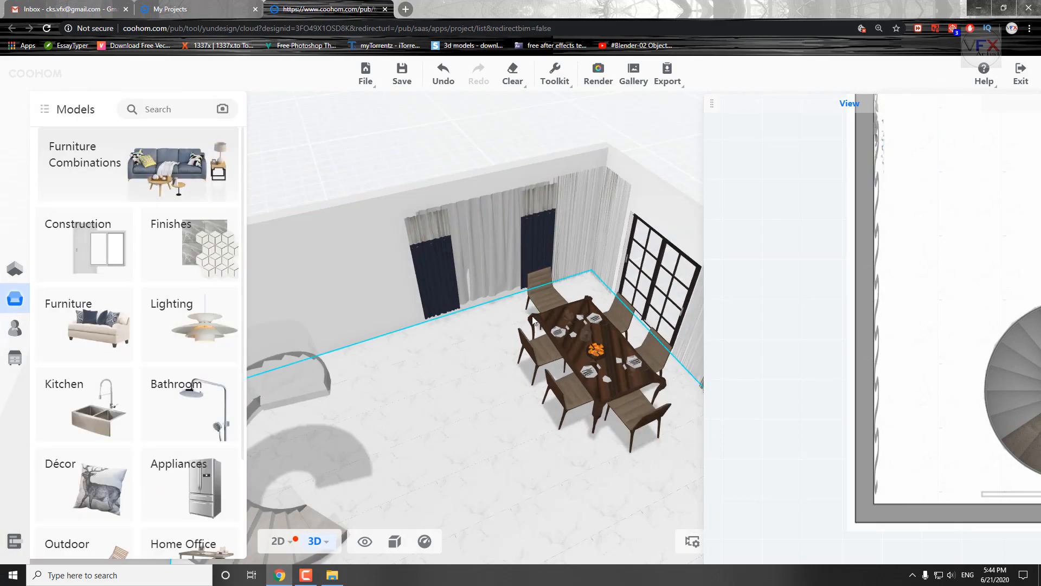
# Remove the navy and white curtain beside the dining table and reopen the Furniture Plan.
pyautogui.scroll(-4, 903, 259)
pyautogui.scroll(-2, 477, 293)
pyautogui.click(461, 271)
pyautogui.click(278, 541)
pyautogui.scroll(4, 404, 230)
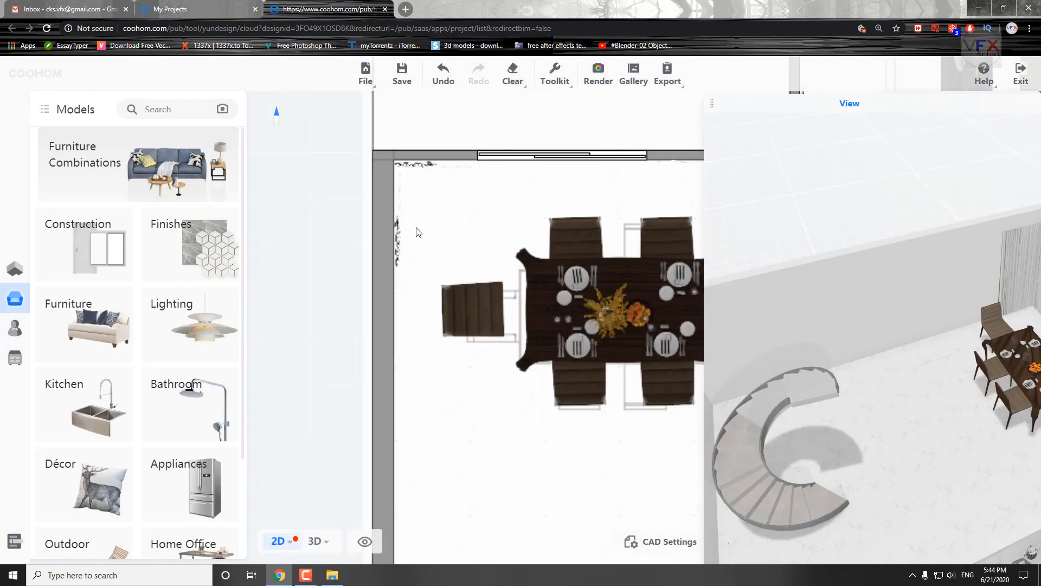
pyautogui.click(399, 233)
pyautogui.click(37, 271)
pyautogui.click(196, 109)
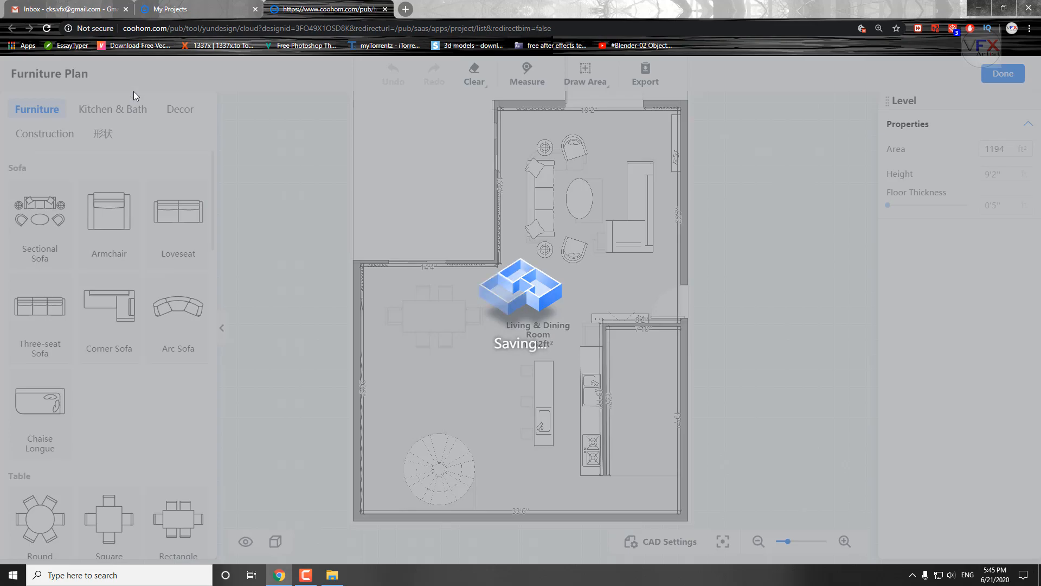
# Try a curtain 22'5" long at 90° along the long wall beside the dining table and staircase.
pyautogui.click(178, 109)
pyautogui.click(173, 313)
pyautogui.scroll(4, 360, 365)
pyautogui.click(419, 365)
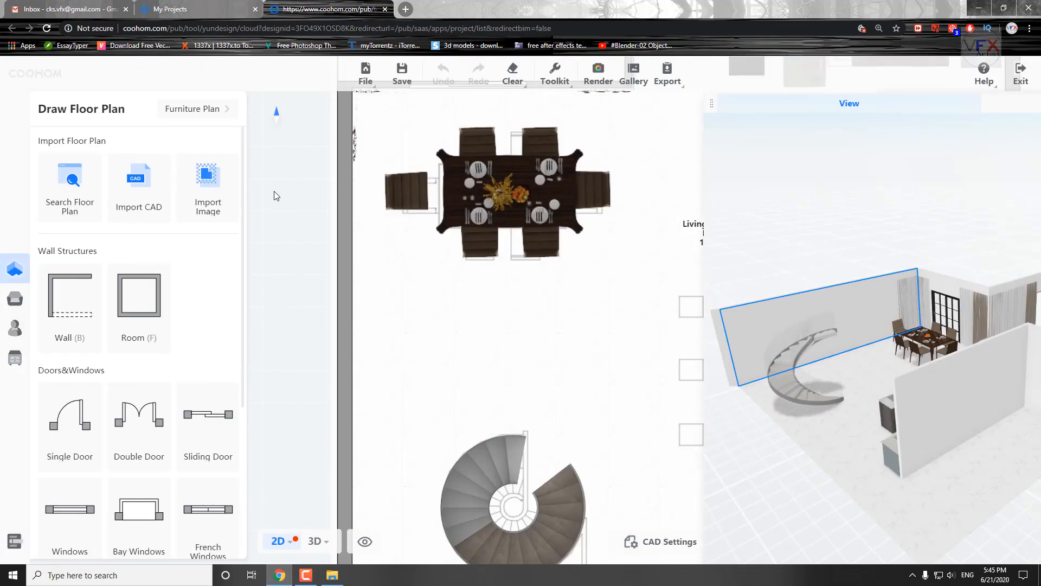
pyautogui.click(379, 233)
# Open the long wall behind the staircase from the 3D view and give it a pale green finish.
pyautogui.click(315, 541)
pyautogui.click(396, 277)
pyautogui.moveTo(374, 380); pyautogui.dragTo(421, 385)
pyautogui.click(459, 186)
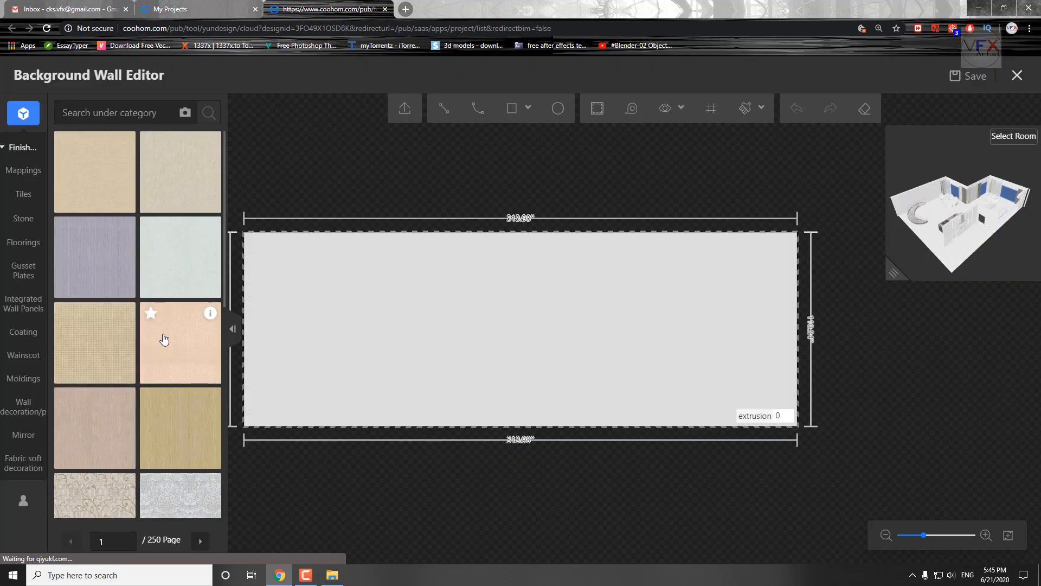
pyautogui.scroll(-5, 118, 450)
pyautogui.moveTo(377, 345); pyautogui.dragTo(380, 348)
pyautogui.click(1018, 74)
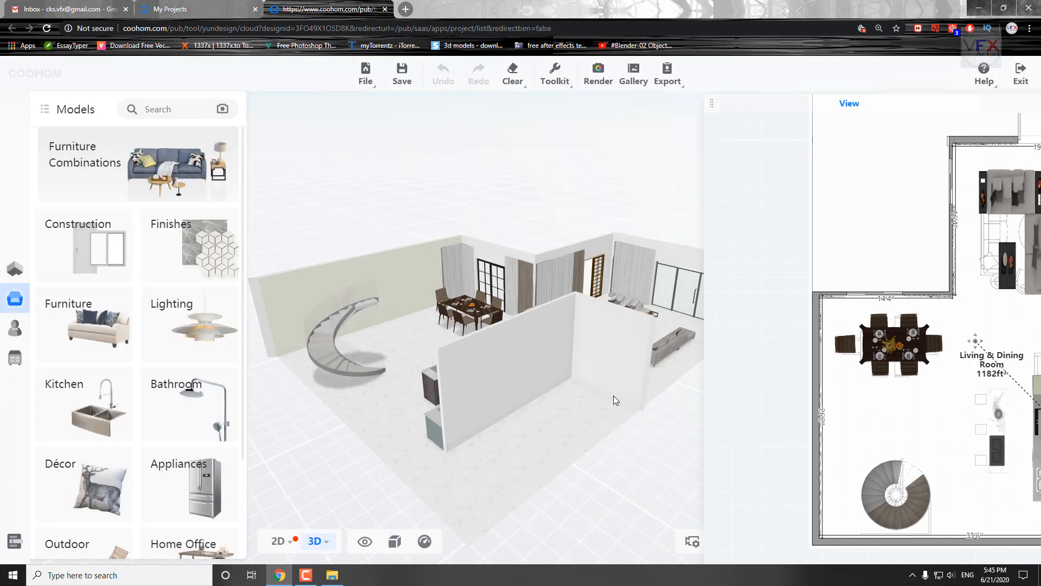
# Open the Furniture category and examine the room in 3D, moving in toward the television area.
pyautogui.click(128, 332)
pyautogui.moveTo(460, 448); pyautogui.dragTo(488, 379)
pyautogui.scroll(5, 503, 294)
pyautogui.moveTo(502, 294); pyautogui.dragTo(434, 260)
pyautogui.click(353, 301)
pyautogui.scroll(3, 412, 327)
pyautogui.moveTo(411, 328); pyautogui.dragTo(494, 356)
pyautogui.scroll(-5, 488, 321)
pyautogui.scroll(-5, 611, 376)
pyautogui.scroll(5, 583, 358)
# Select the television above the TV cabinet and replace it with the flat widescreen model showing a hill landscape.
pyautogui.click(494, 356)
pyautogui.moveTo(508, 448); pyautogui.dragTo(510, 380)
pyautogui.moveTo(941, 433); pyautogui.dragTo(762, 377)
pyautogui.scroll(5, 879, 376)
pyautogui.click(473, 467)
pyautogui.moveTo(507, 399); pyautogui.dragTo(591, 379)
pyautogui.click(488, 355)
pyautogui.scroll(5, 488, 356)
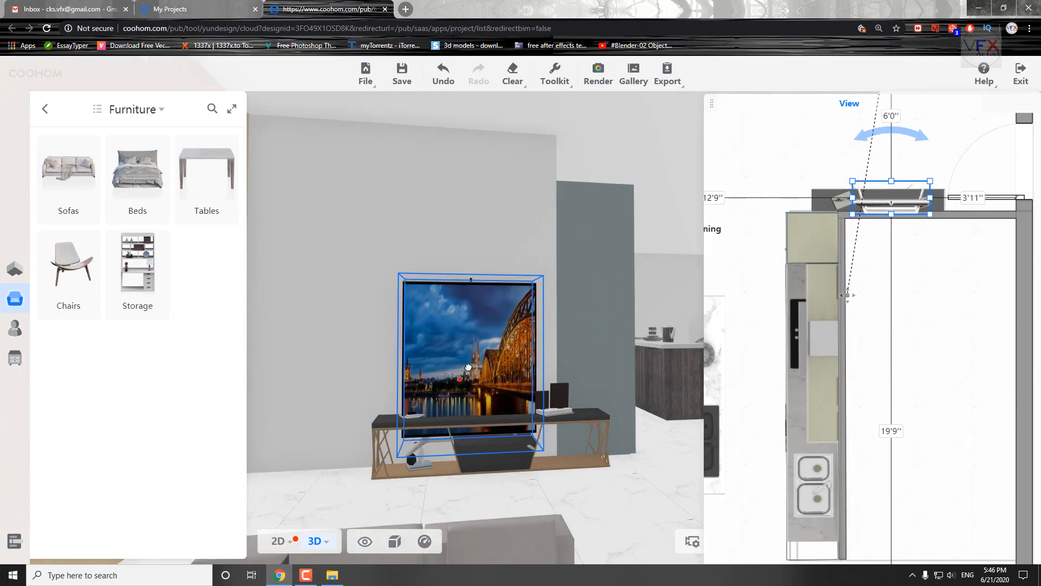
pyautogui.click(369, 512)
pyautogui.scroll(-6, 190, 264)
pyautogui.click(94, 411)
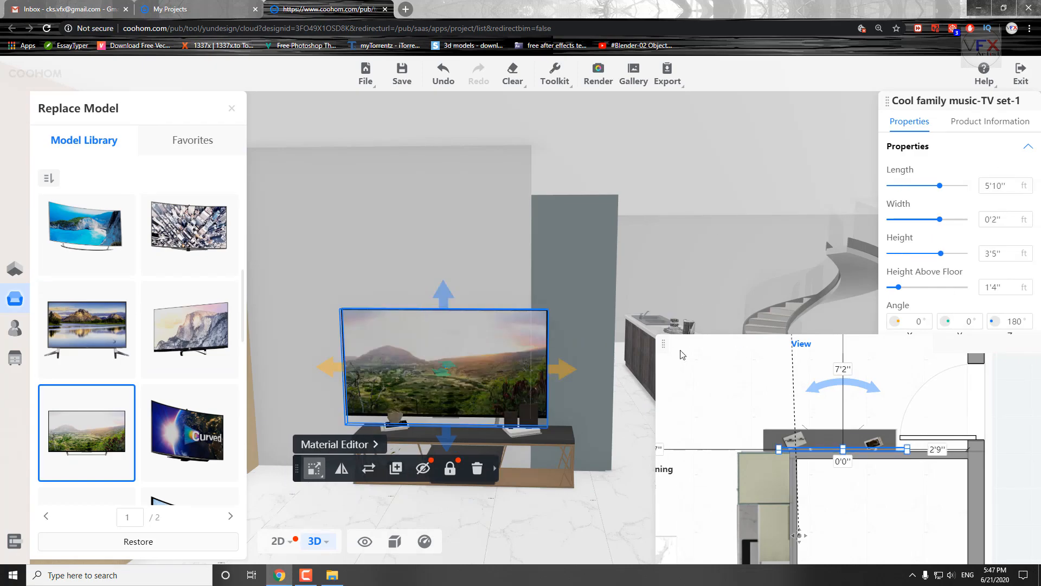
# Move the plan preview out of the way and shift the TV cabinet into place under the television.
pyautogui.click(776, 425)
pyautogui.moveTo(599, 242); pyautogui.dragTo(809, 187)
pyautogui.moveTo(617, 307); pyautogui.dragTo(751, 435)
pyautogui.scroll(-5, 751, 435)
pyautogui.scroll(5, 505, 402)
pyautogui.click(477, 461)
pyautogui.moveTo(542, 482); pyautogui.dragTo(529, 482)
pyautogui.moveTo(444, 505); pyautogui.dragTo(474, 483)
pyautogui.moveTo(474, 483); pyautogui.dragTo(529, 505, button='right')
pyautogui.scroll(-5, 477, 485)
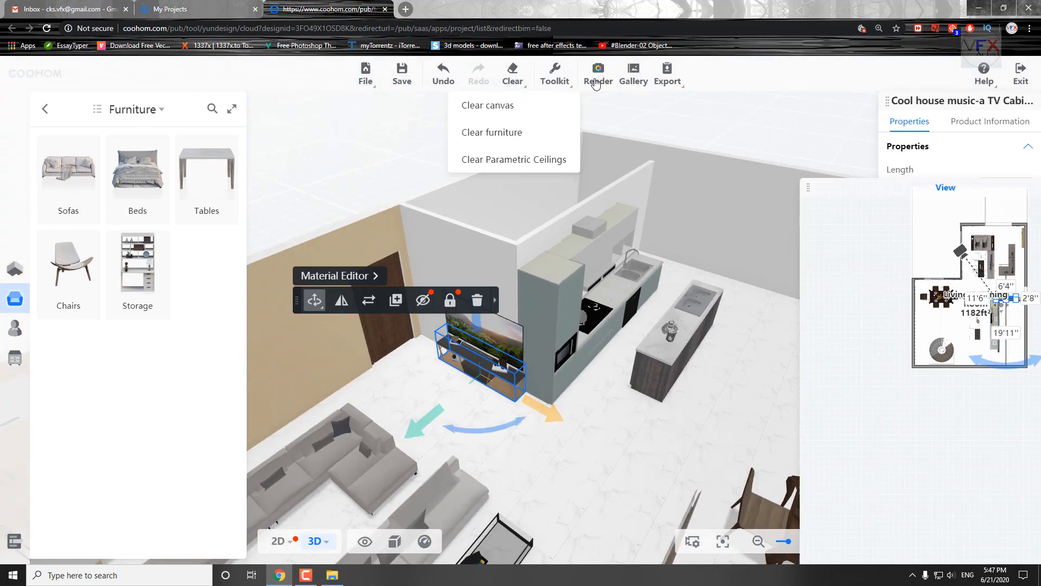
# Open the Render workspace and swap the camera view into the main area, with the small preview moved aside.
pyautogui.click(598, 74)
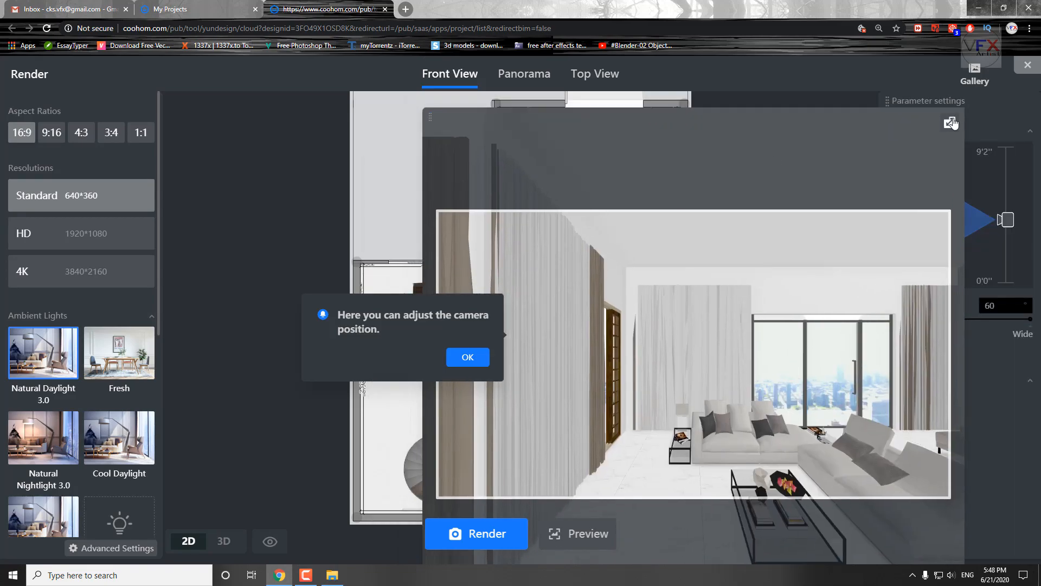
pyautogui.click(953, 124)
pyautogui.moveTo(432, 118); pyautogui.dragTo(798, 534)
pyautogui.rightClick(977, 135)
pyautogui.click(750, 182)
# Frame the render camera from the dining table and kitchen island toward the living room and preview the shot.
pyautogui.scroll(-4, 750, 182)
pyautogui.moveTo(548, 379); pyautogui.dragTo(434, 309)
pyautogui.moveTo(435, 310); pyautogui.dragTo(510, 301, button='right')
pyautogui.moveTo(510, 301); pyautogui.dragTo(600, 420)
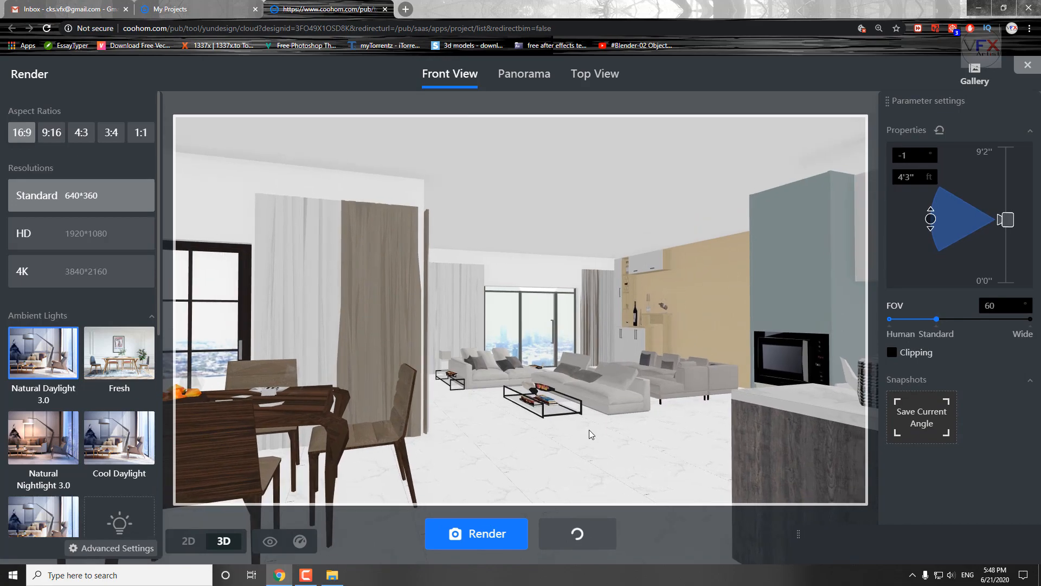
pyautogui.click(773, 296)
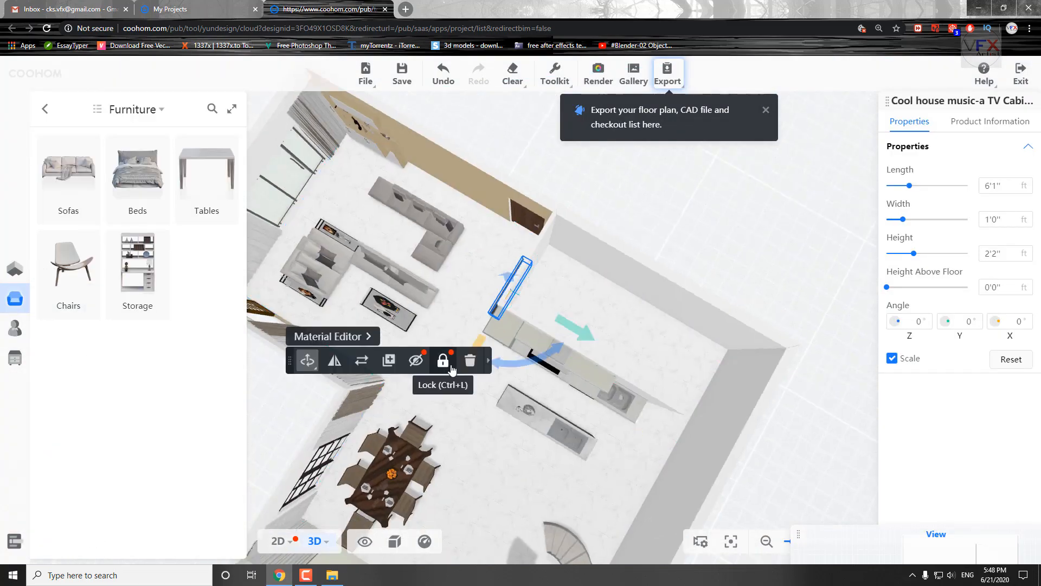
# Leave rendering, select the white sofa and coffee table set, and open its replacement models.
pyautogui.scroll(-3, 459, 427)
pyautogui.click(557, 349)
pyautogui.scroll(3, 548, 399)
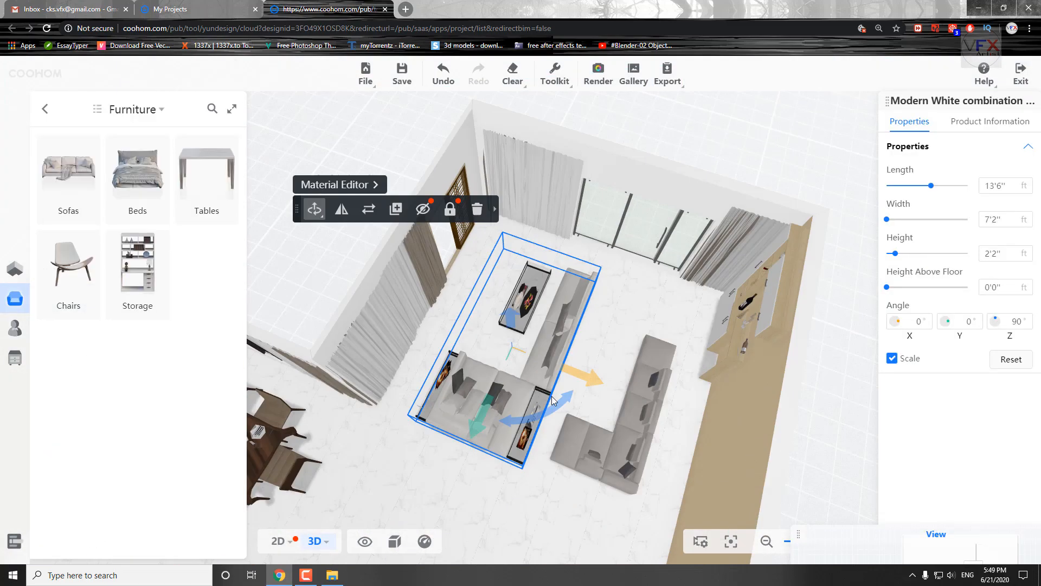
pyautogui.moveTo(548, 399); pyautogui.dragTo(462, 326)
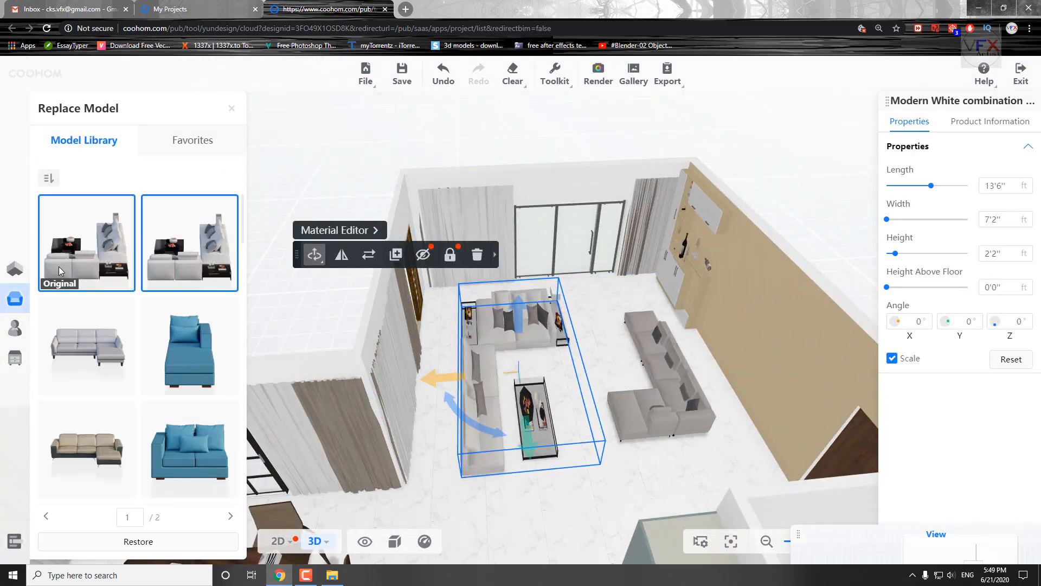
pyautogui.moveTo(931, 186); pyautogui.dragTo(893, 186)
pyautogui.click(909, 254)
pyautogui.hotkey('ctrl', 'z')
# Adjust the white sofa set's size and placement beside the curtained living room wall.
pyautogui.scroll(3, 406, 383)
pyautogui.moveTo(413, 326); pyautogui.dragTo(443, 396)
pyautogui.click(315, 509)
pyautogui.click(315, 472)
pyautogui.moveTo(602, 324); pyautogui.dragTo(559, 326)
# Stretch the white sofa set to a length of 7'10" in the 2D plan and reopen the Render workspace.
pyautogui.click(502, 332)
pyautogui.click(497, 264)
pyautogui.scroll(-3, 645, 310)
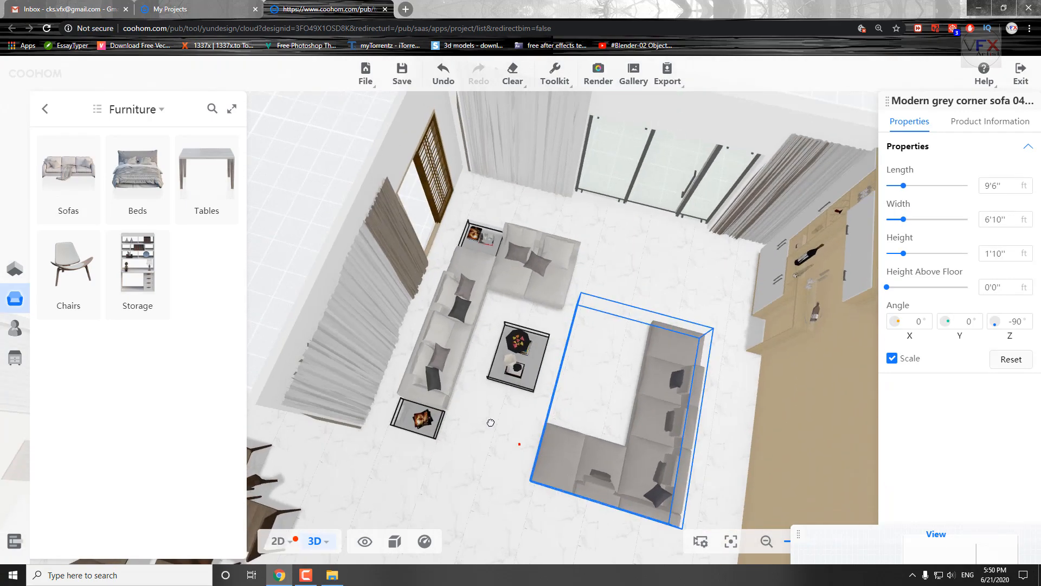
pyautogui.click(528, 416)
pyautogui.click(278, 541)
pyautogui.scroll(10, 490, 291)
pyautogui.moveTo(653, 326); pyautogui.dragTo(695, 323)
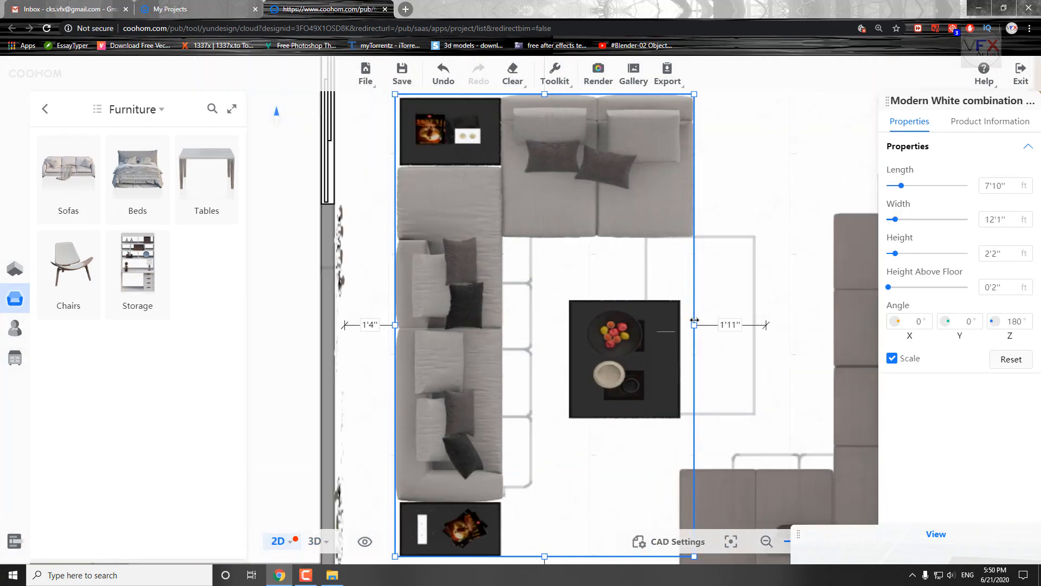
pyautogui.scroll(-2, 689, 336)
pyautogui.click(599, 76)
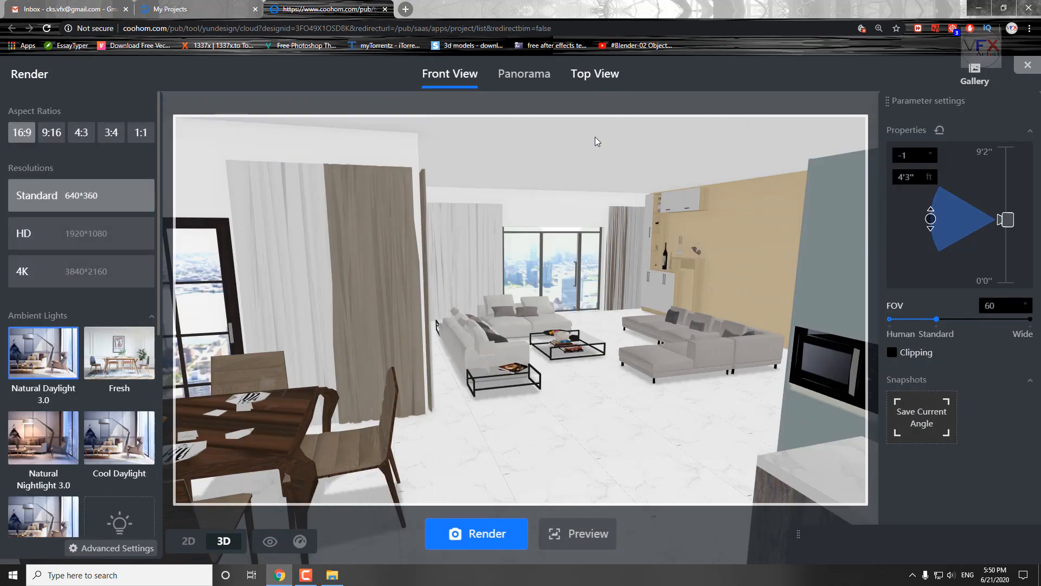
# Create a custom lighting setup, turn the custom sunlight position to an azimuth of about -41°, and save it for rendering.
pyautogui.scroll(-3, 118, 203)
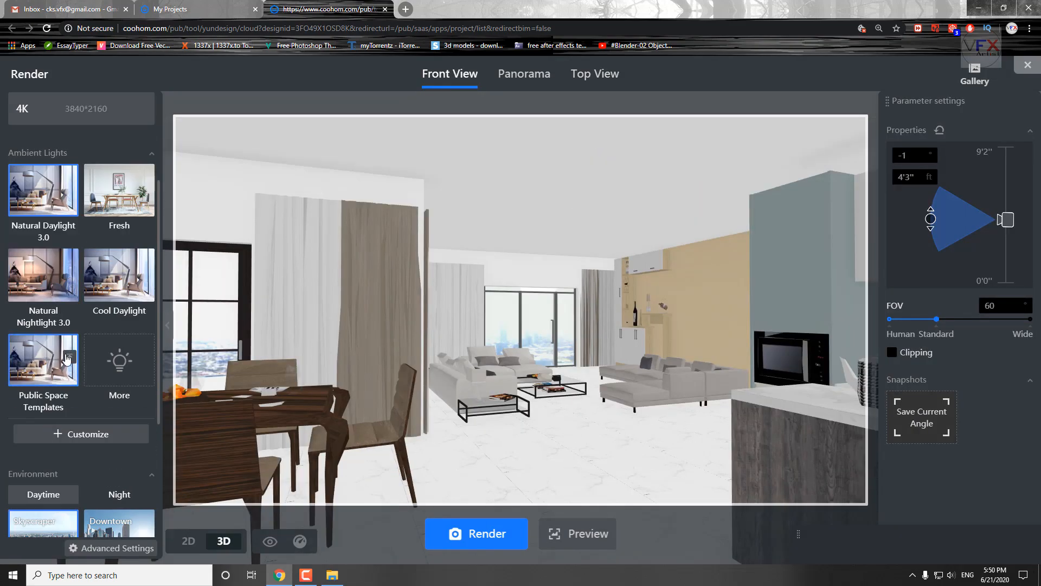
pyautogui.click(81, 434)
pyautogui.click(641, 473)
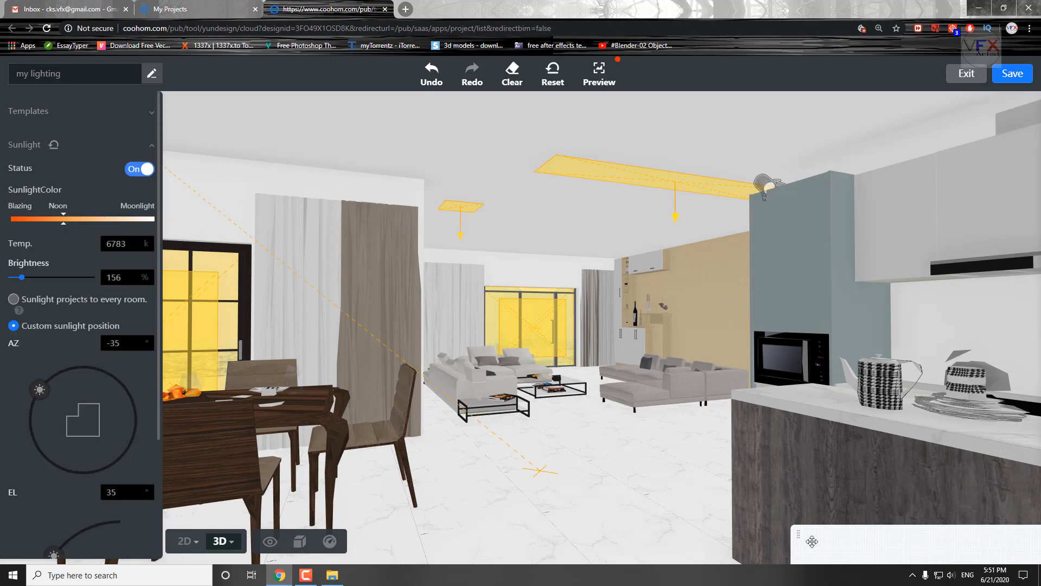
pyautogui.moveTo(40, 388); pyautogui.dragTo(101, 380)
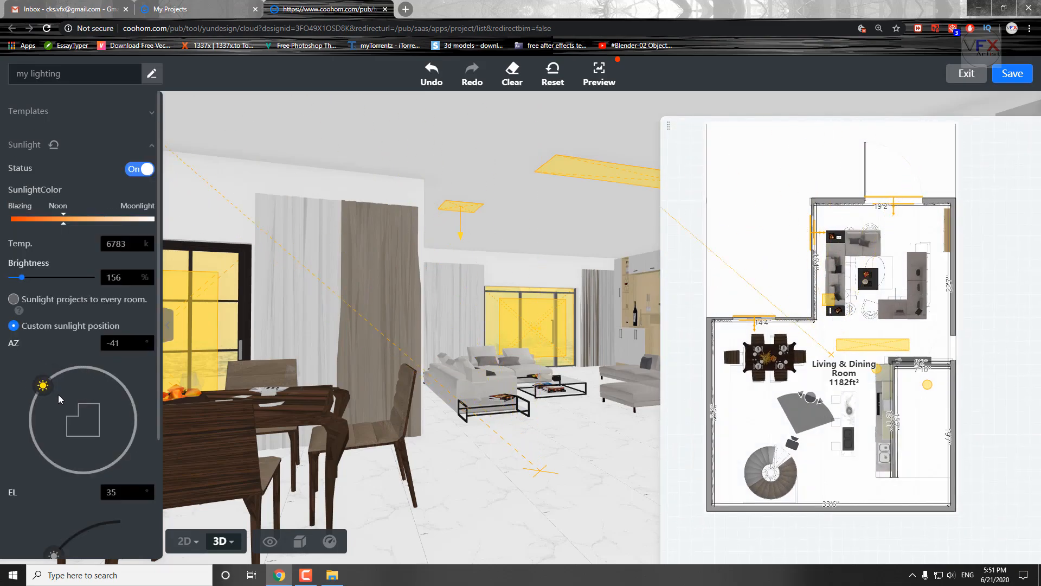
pyautogui.click(1012, 74)
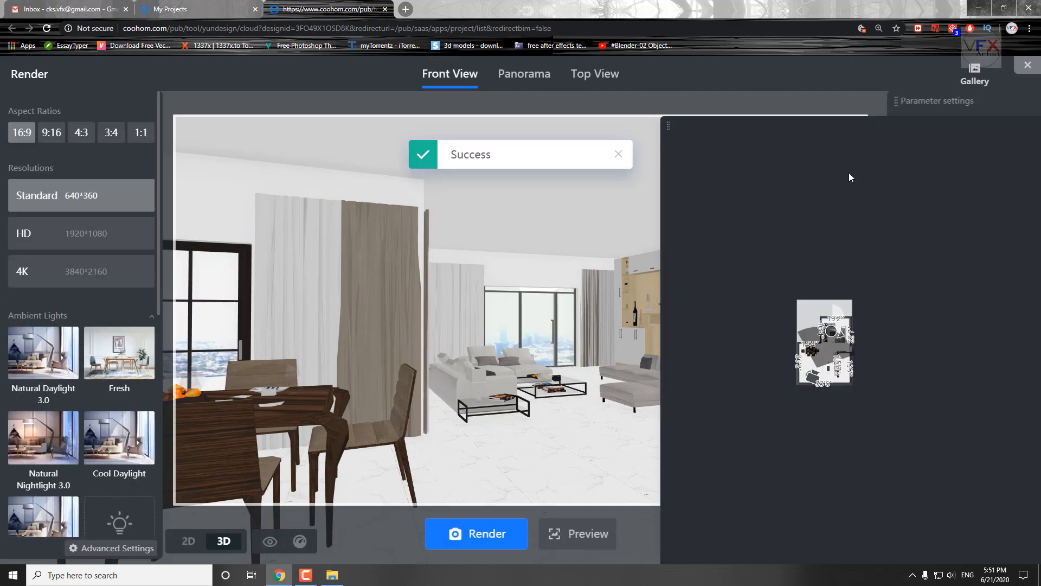